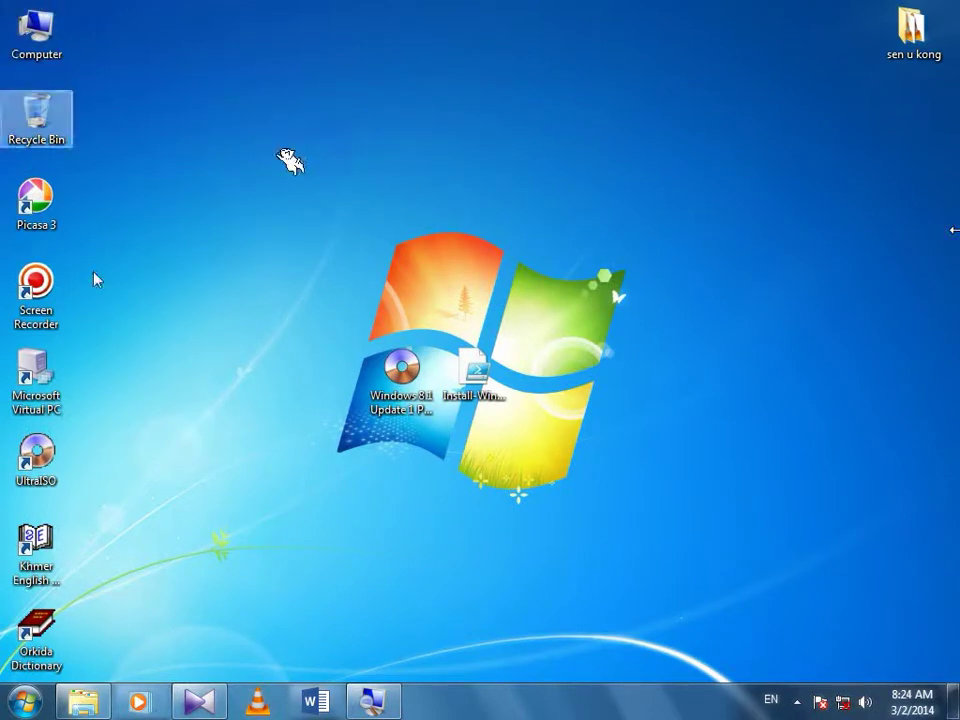
{"action": "key", "text": "super"}
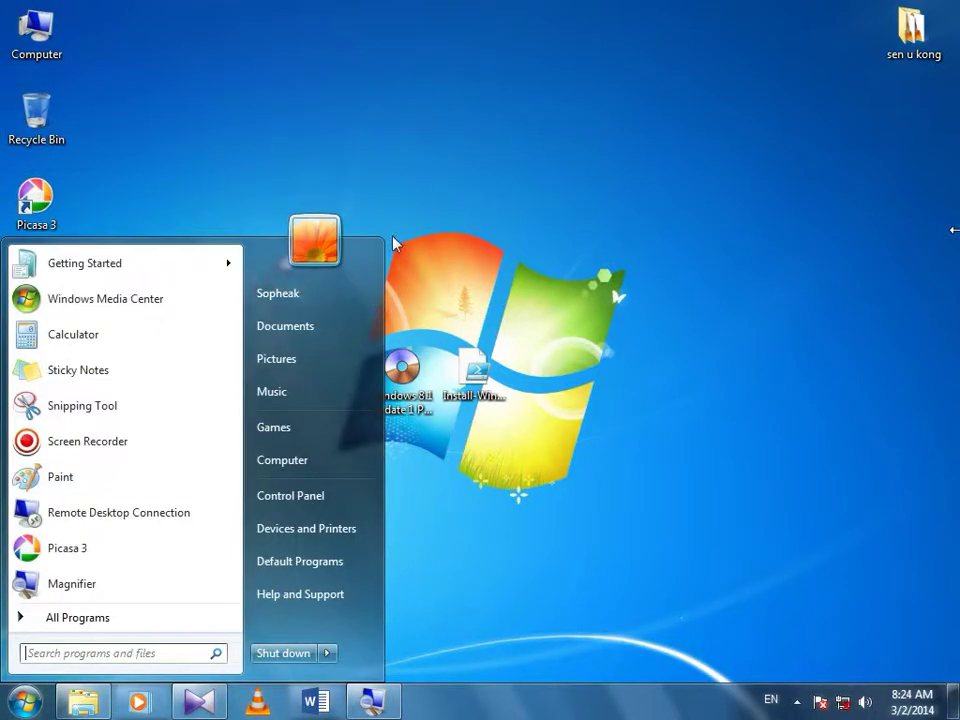
{"action": "right_click", "coordinate": [464, 213]}
{"action": "right_click", "coordinate": [464, 213]}
{"action": "left_click", "coordinate": [494, 266]}
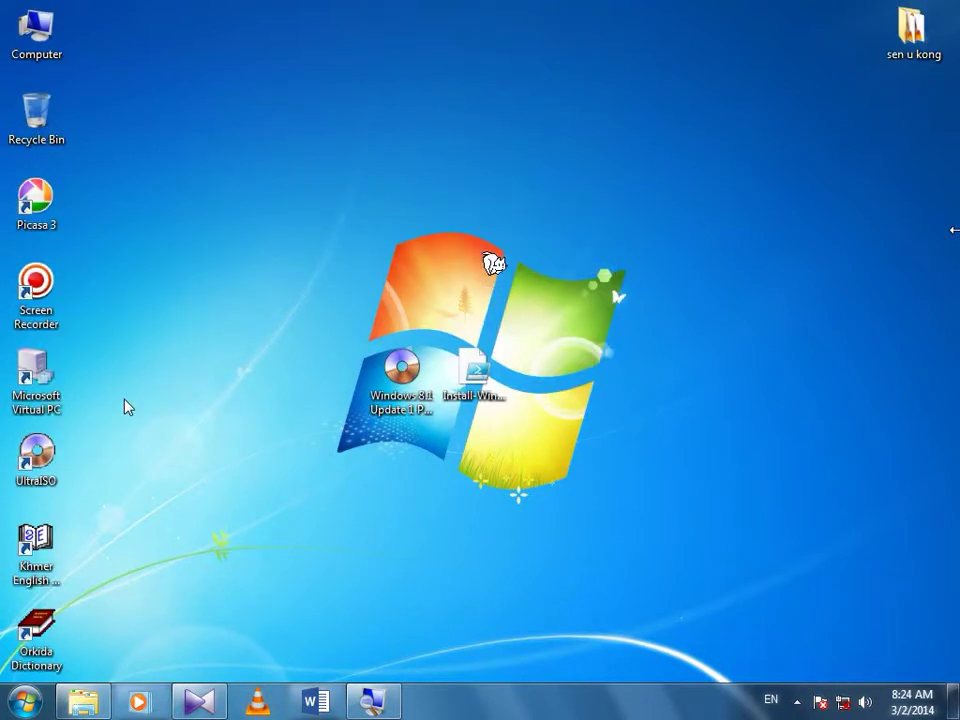
{"action": "right_click", "coordinate": [162, 186]}
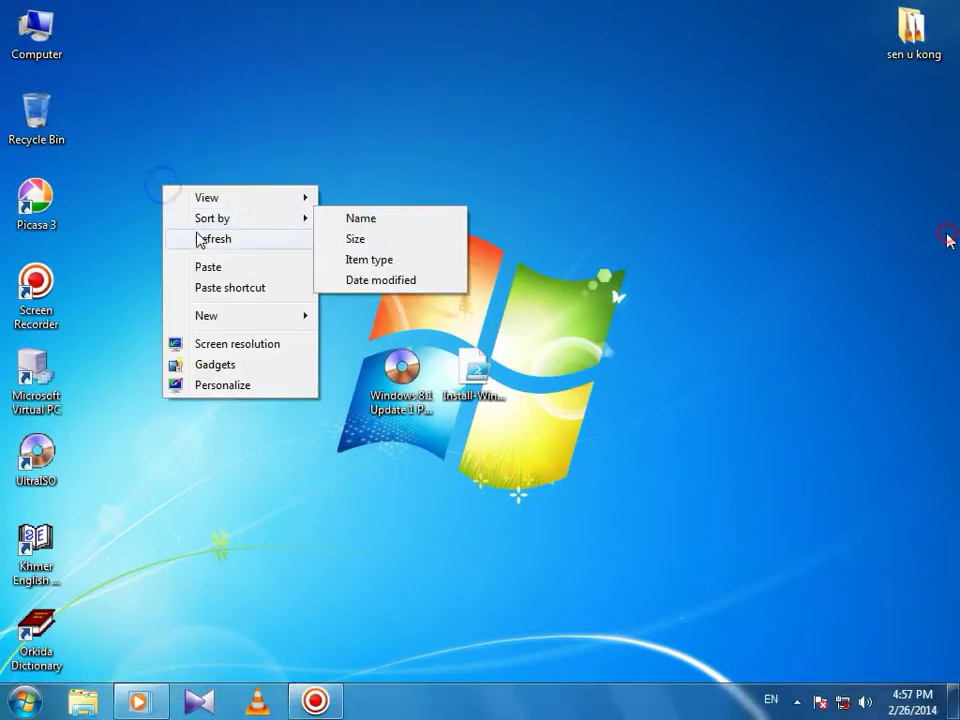
{"action": "left_click", "coordinate": [203, 239]}
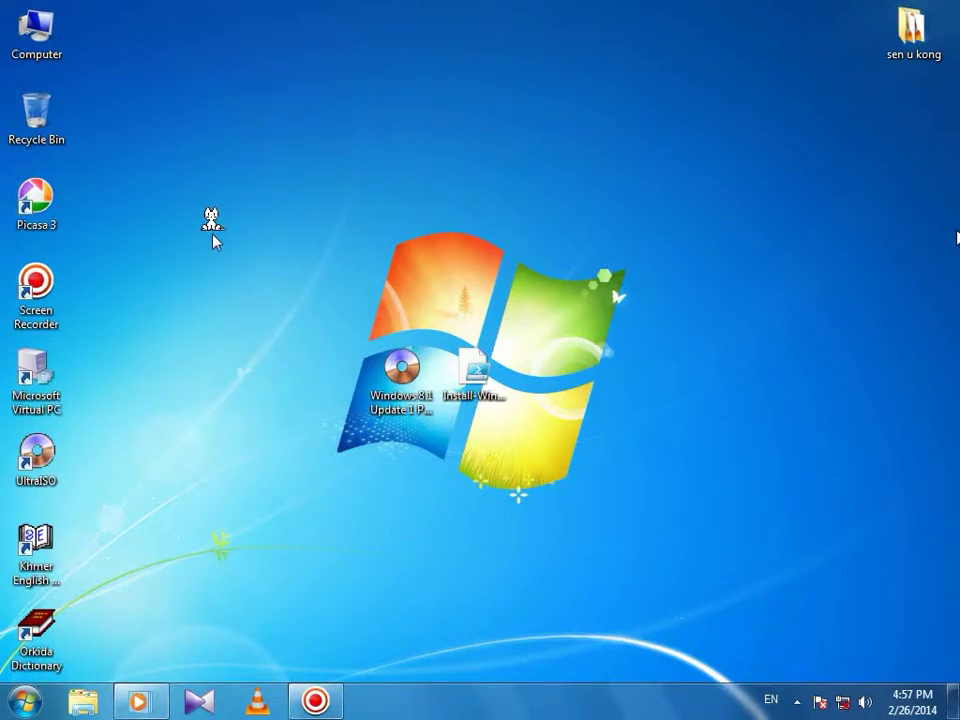
{"action": "right_click", "coordinate": [216, 181]}
{"action": "left_click", "coordinate": [244, 229]}
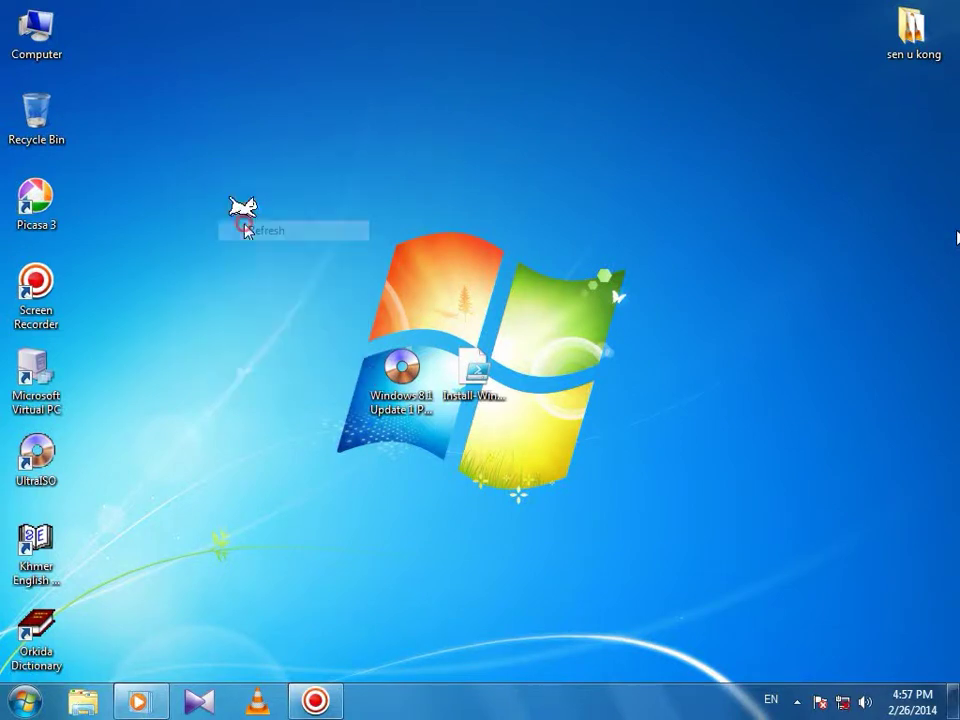
{"action": "right_click", "coordinate": [256, 193]}
{"action": "left_click", "coordinate": [289, 251]}
{"action": "right_click", "coordinate": [291, 199]}
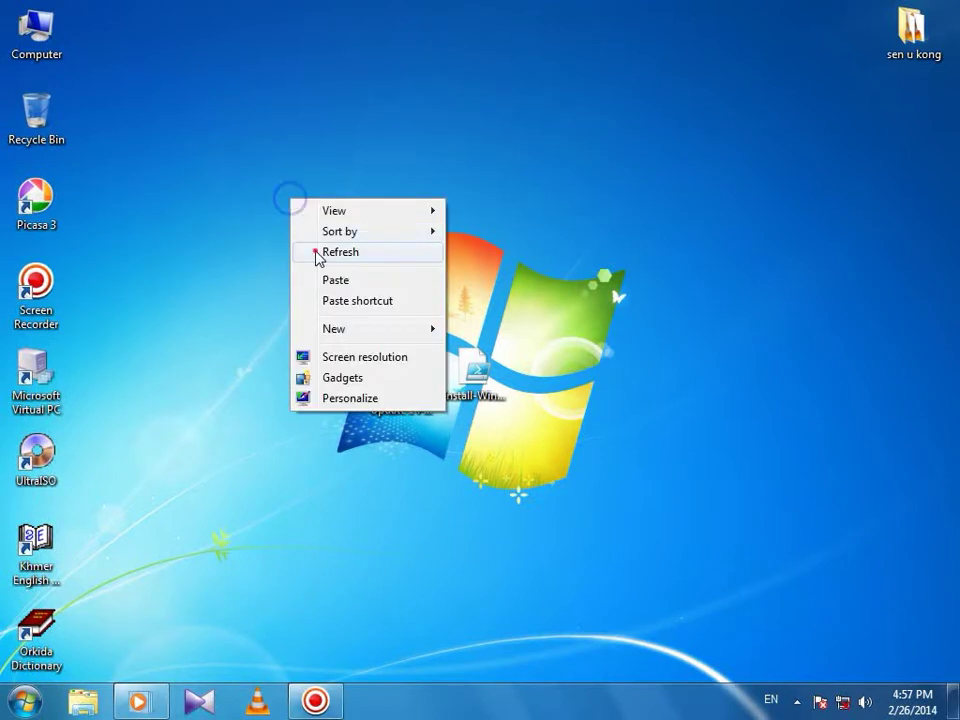
{"action": "left_click", "coordinate": [317, 256]}
{"action": "right_click", "coordinate": [296, 208]}
{"action": "left_click", "coordinate": [326, 262]}
{"action": "right_click", "coordinate": [298, 216]}
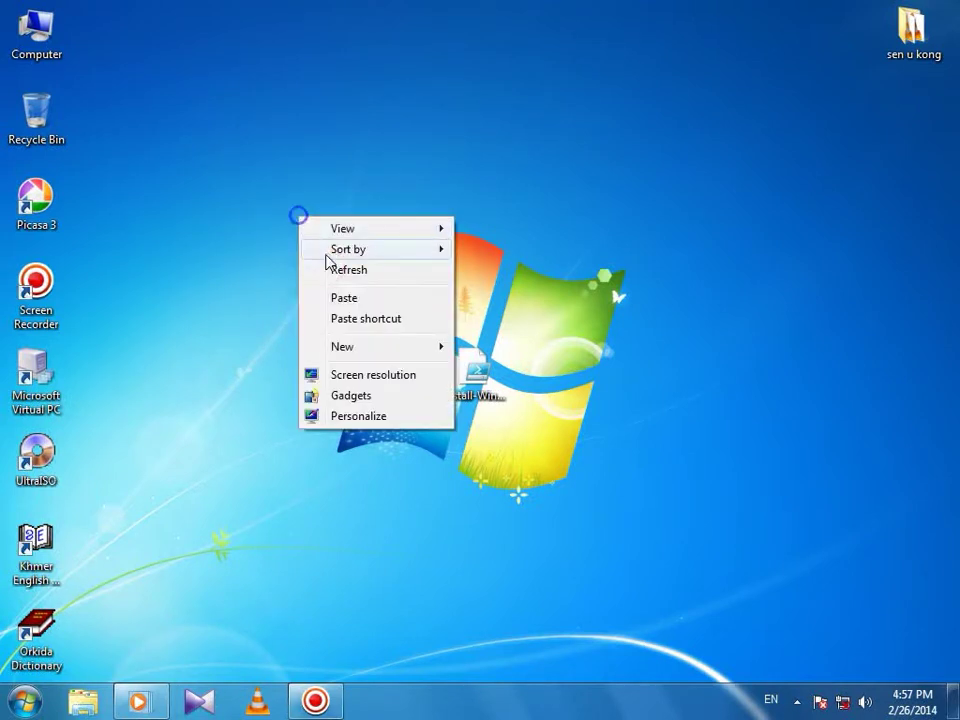
{"action": "left_click", "coordinate": [332, 268]}
{"action": "right_click", "coordinate": [300, 193]}
{"action": "left_click", "coordinate": [334, 251]}
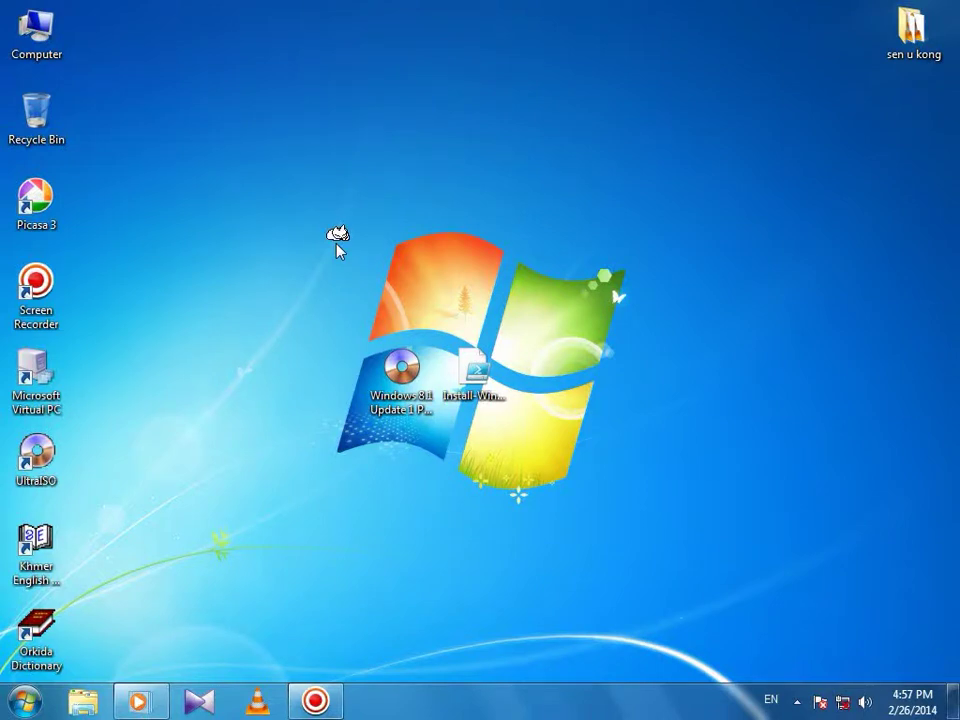
{"action": "right_click", "coordinate": [318, 222]}
{"action": "left_click", "coordinate": [352, 277]}
{"action": "left_click_drag", "start_coordinate": [305, 317], "coordinate": [395, 348]}
{"action": "right_click", "coordinate": [481, 206]}
{"action": "left_click", "coordinate": [515, 256]}
{"action": "right_click", "coordinate": [442, 181]}
{"action": "left_click", "coordinate": [475, 234]}
{"action": "right_click", "coordinate": [251, 85]}
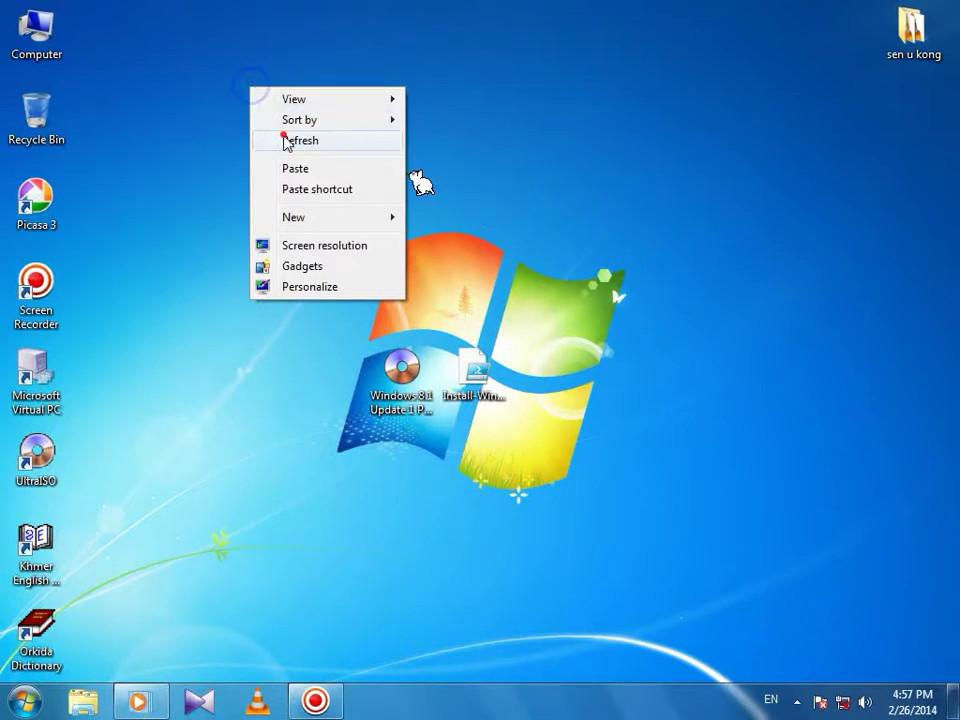
{"action": "left_click", "coordinate": [285, 141]}
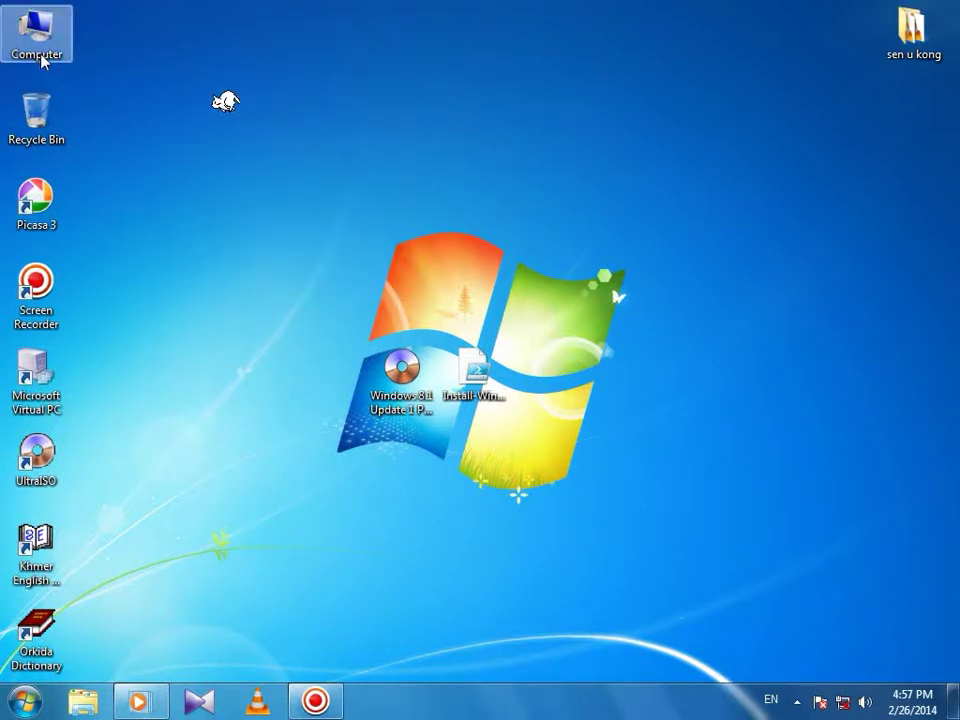
{"action": "right_click", "coordinate": [389, 127]}
{"action": "left_click", "coordinate": [411, 176]}
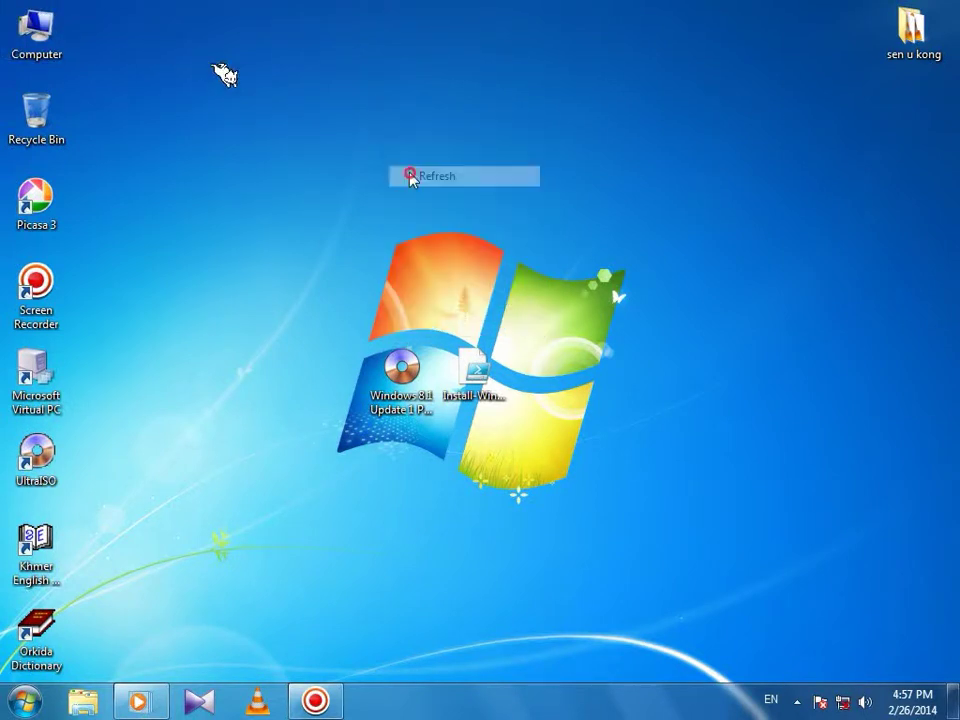
- Open Computer Management for this computer, maximize its window and show Disk Management
{"action": "right_click", "coordinate": [45, 42]}
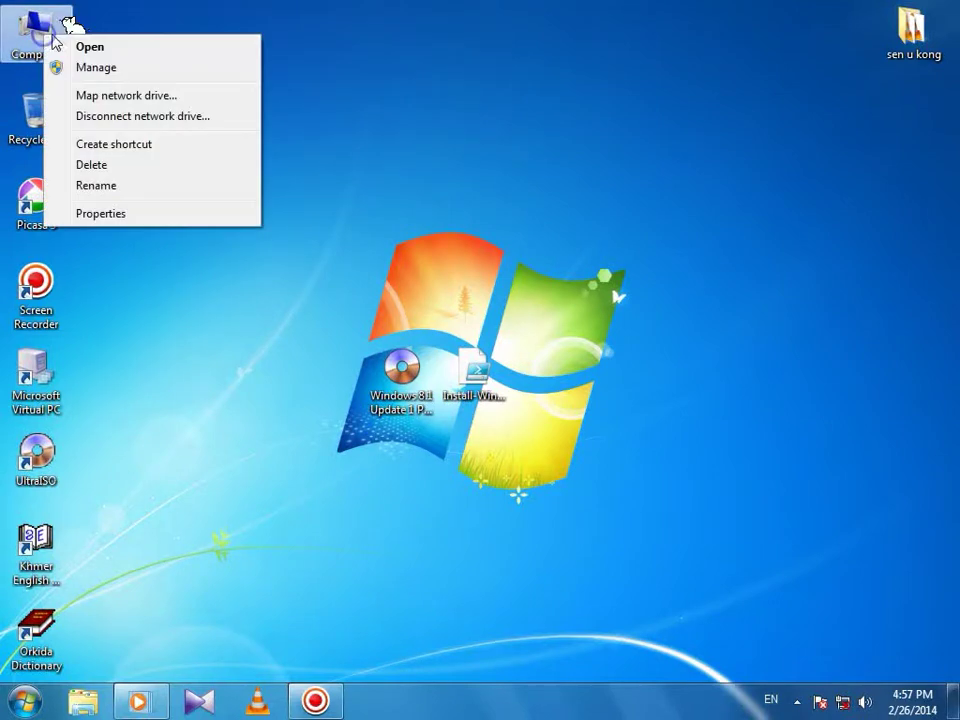
{"action": "left_click", "coordinate": [88, 72]}
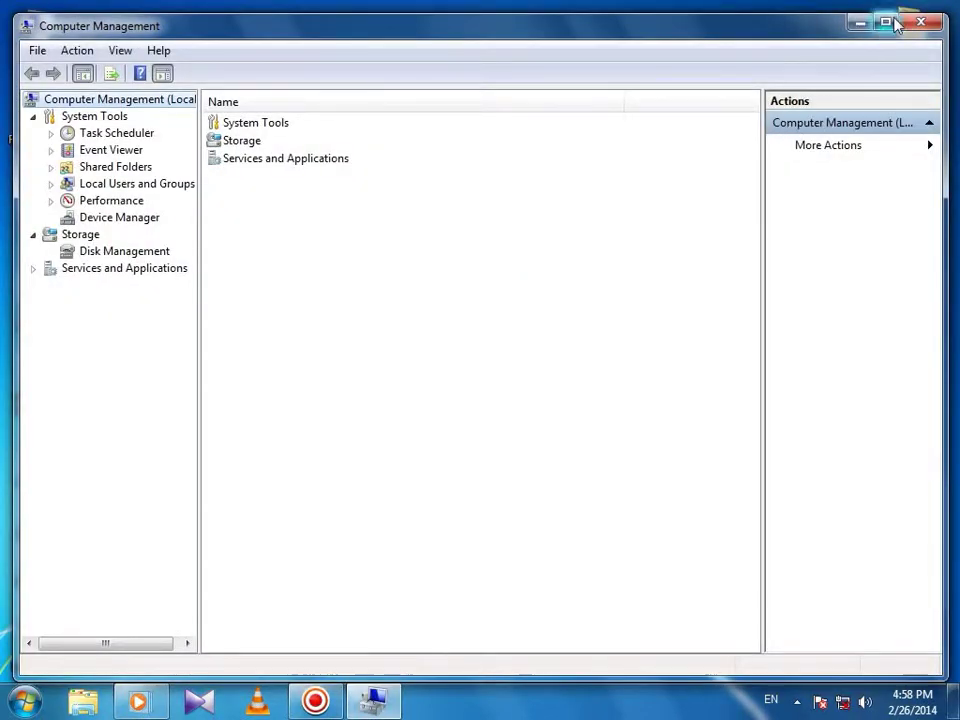
{"action": "left_click", "coordinate": [893, 21]}
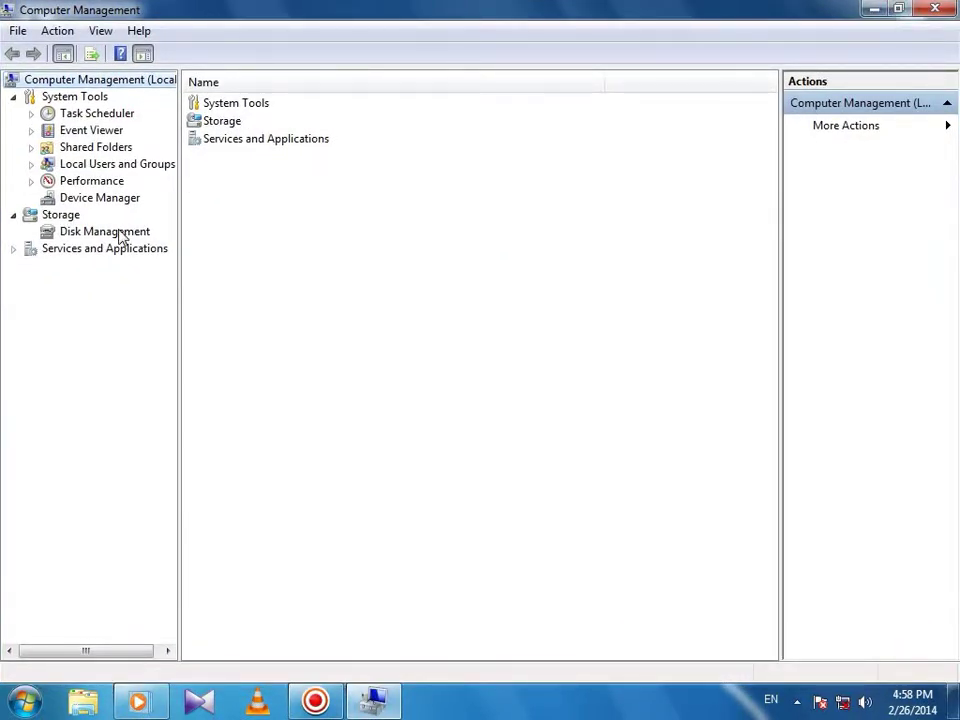
{"action": "left_click", "coordinate": [122, 234]}
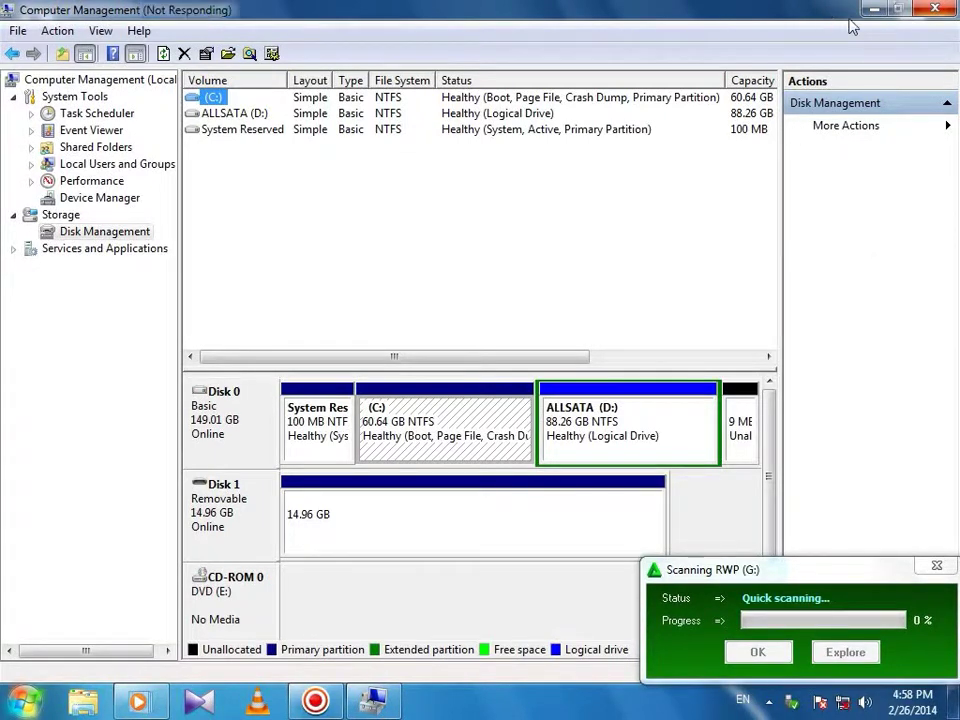
- Minimize Computer Management, open the Computer drive overview, and close the AutoPlay and Smadav virus detection windows
{"action": "left_click", "coordinate": [870, 12]}
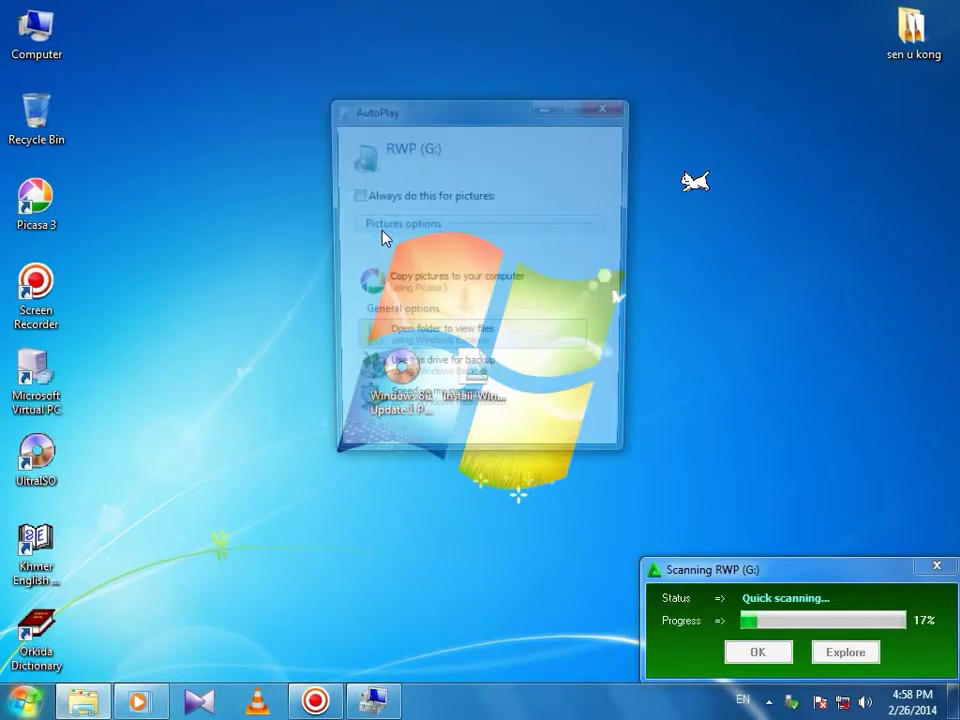
{"action": "left_click", "coordinate": [607, 105]}
{"action": "key", "text": "super+e"}
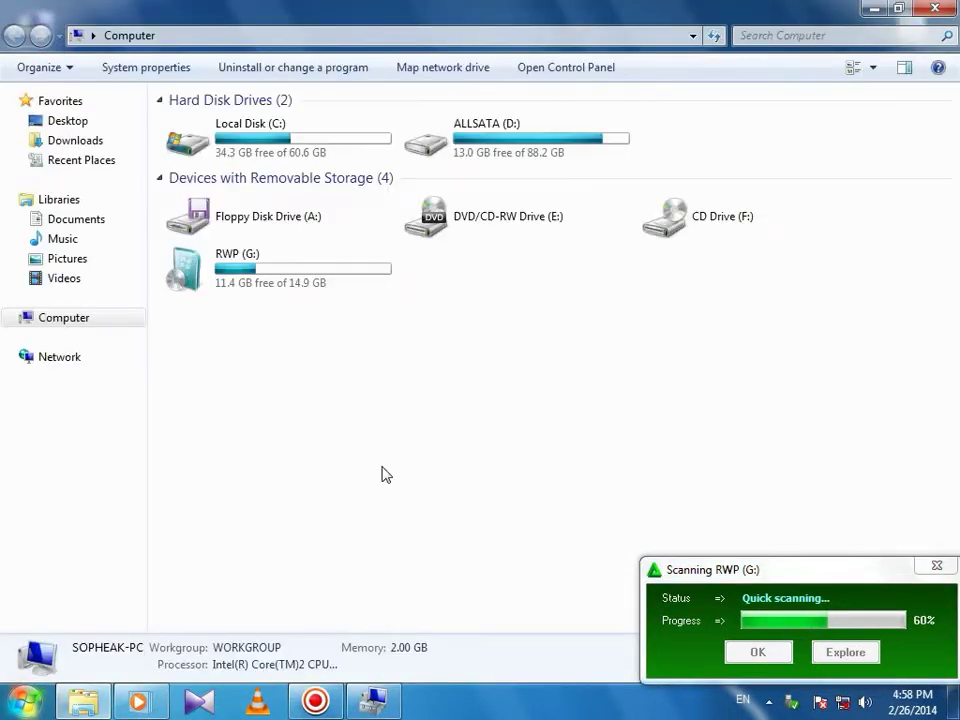
{"action": "right_click", "coordinate": [561, 331]}
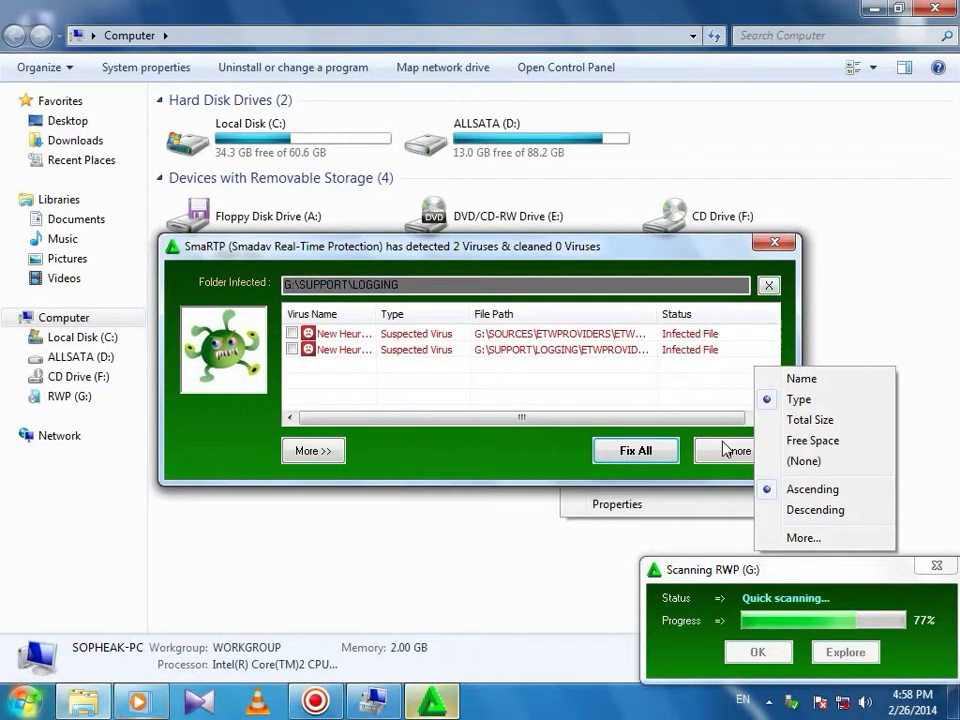
{"action": "left_click", "coordinate": [790, 246]}
{"action": "right_click", "coordinate": [632, 335]}
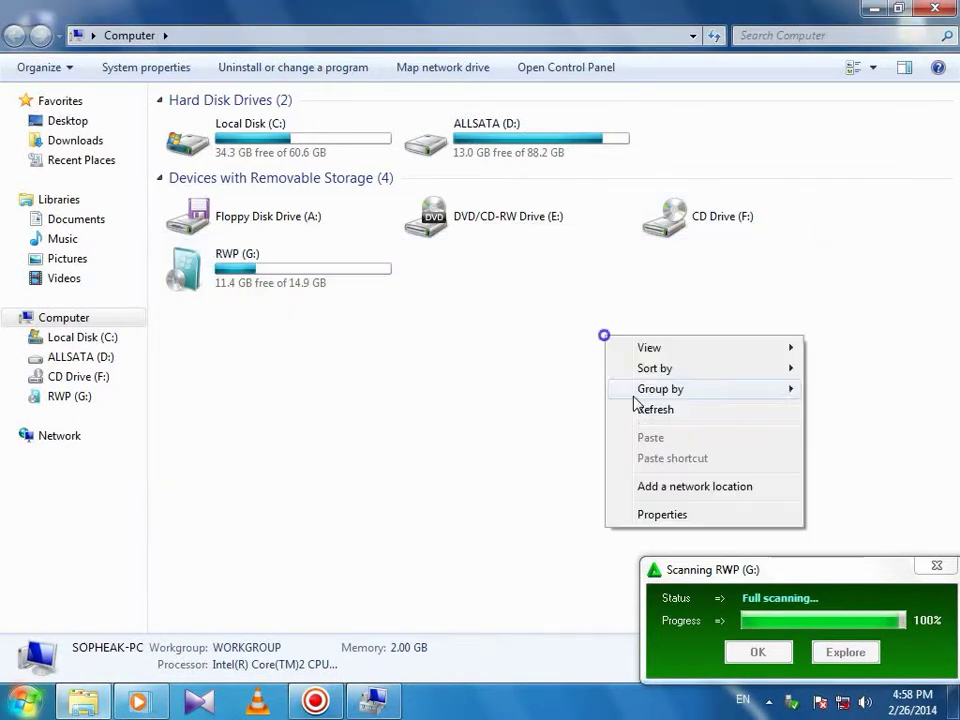
{"action": "left_click", "coordinate": [643, 412]}
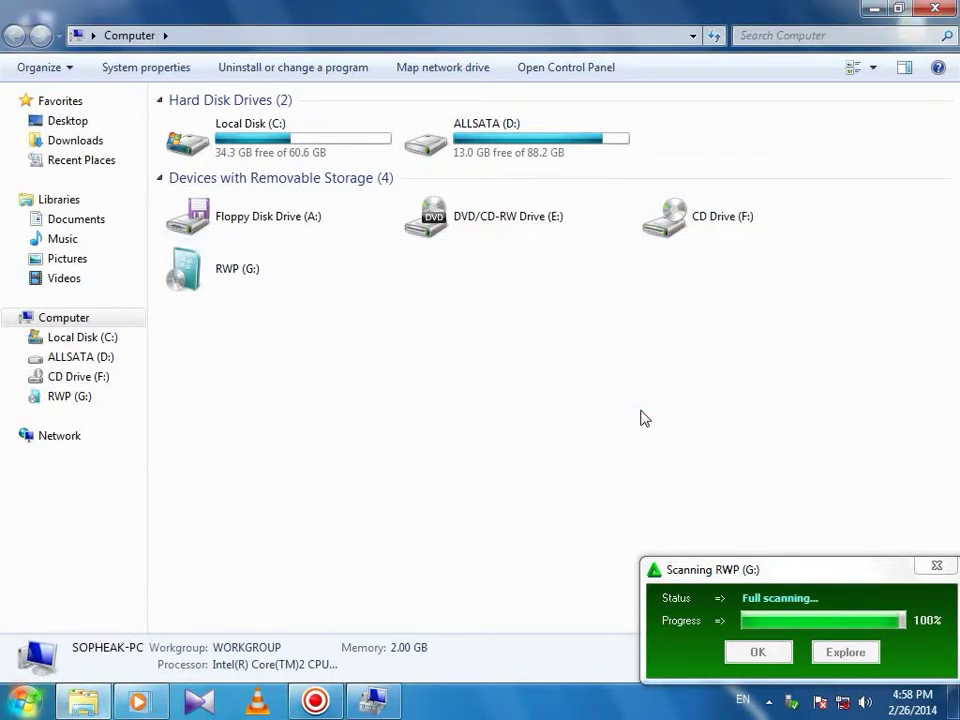
- Eject the removable drive RWP (G:) and refresh the drive overview
{"action": "left_click", "coordinate": [220, 265]}
{"action": "right_click", "coordinate": [220, 265]}
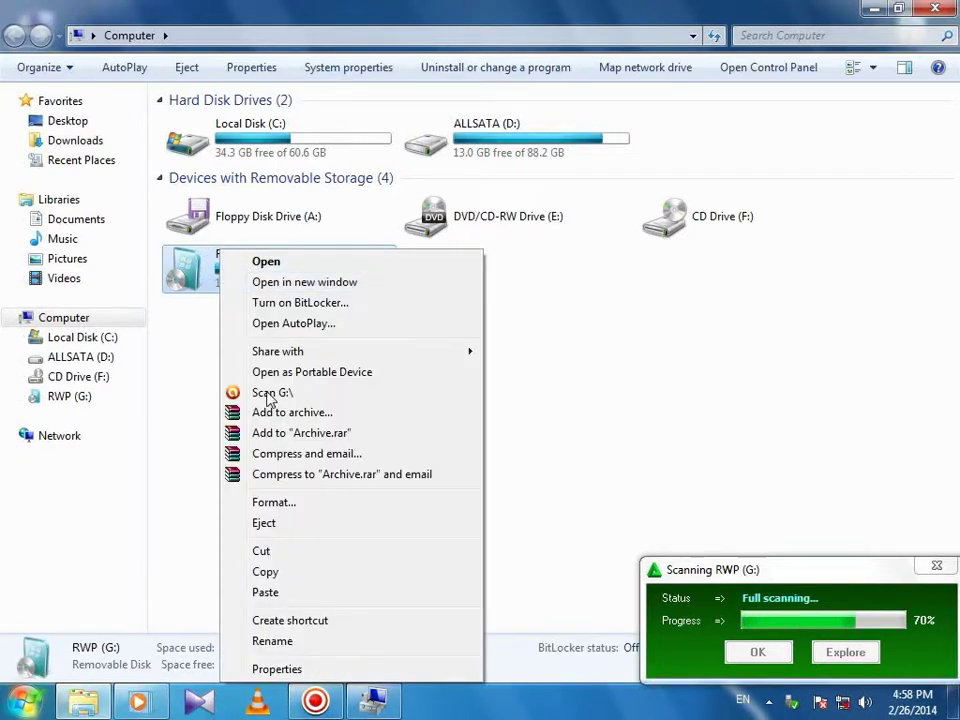
{"action": "left_click", "coordinate": [275, 522]}
{"action": "right_click", "coordinate": [429, 403]}
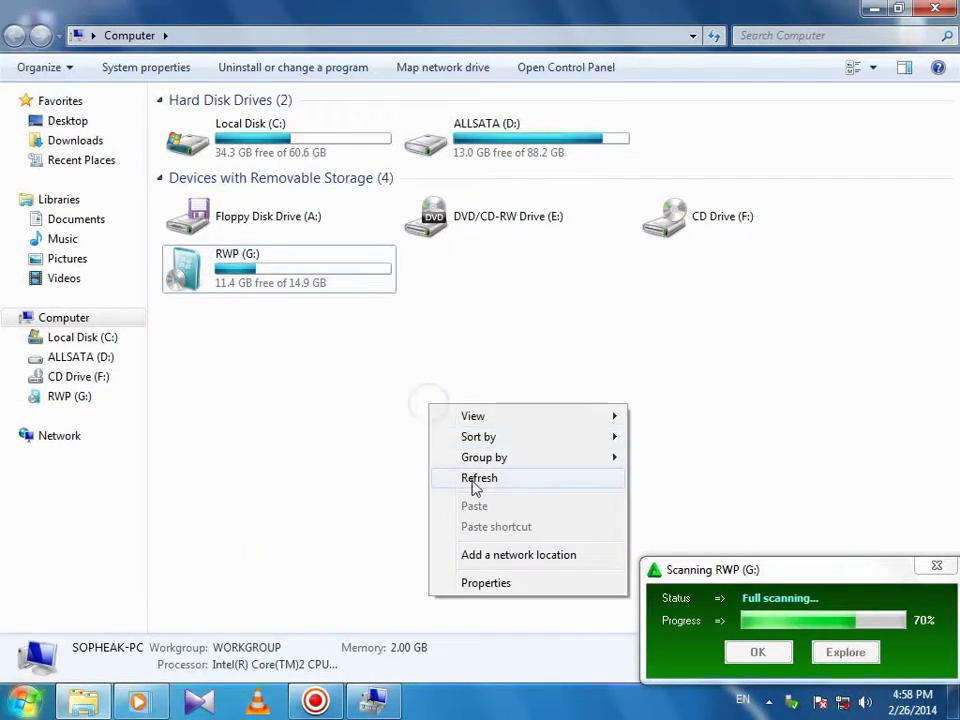
{"action": "left_click", "coordinate": [474, 486]}
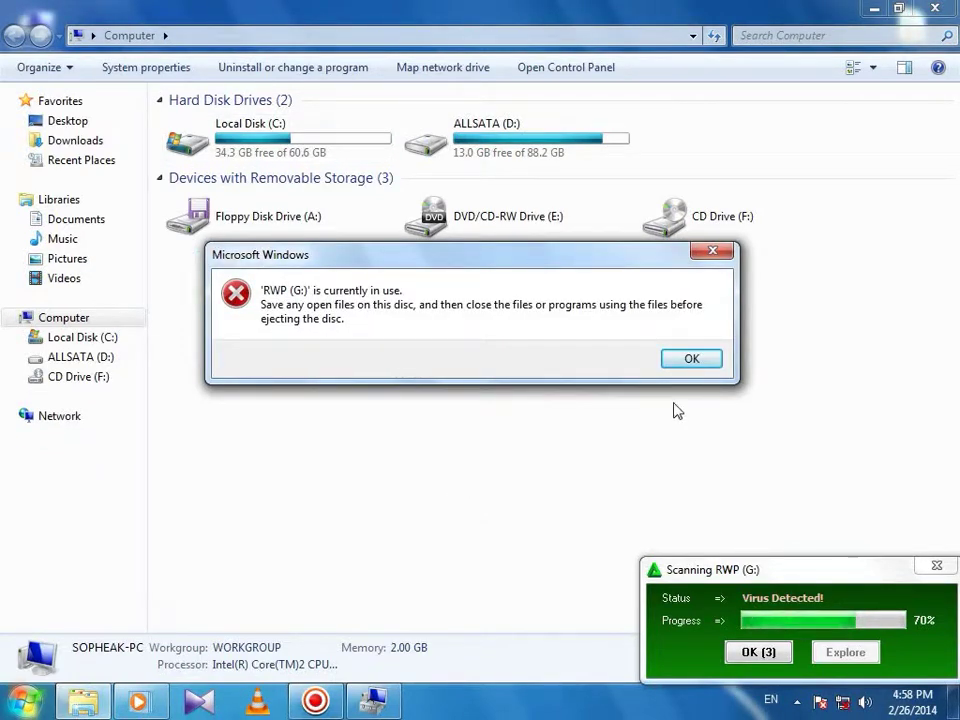
{"action": "left_click", "coordinate": [697, 358]}
{"action": "right_click", "coordinate": [223, 392]}
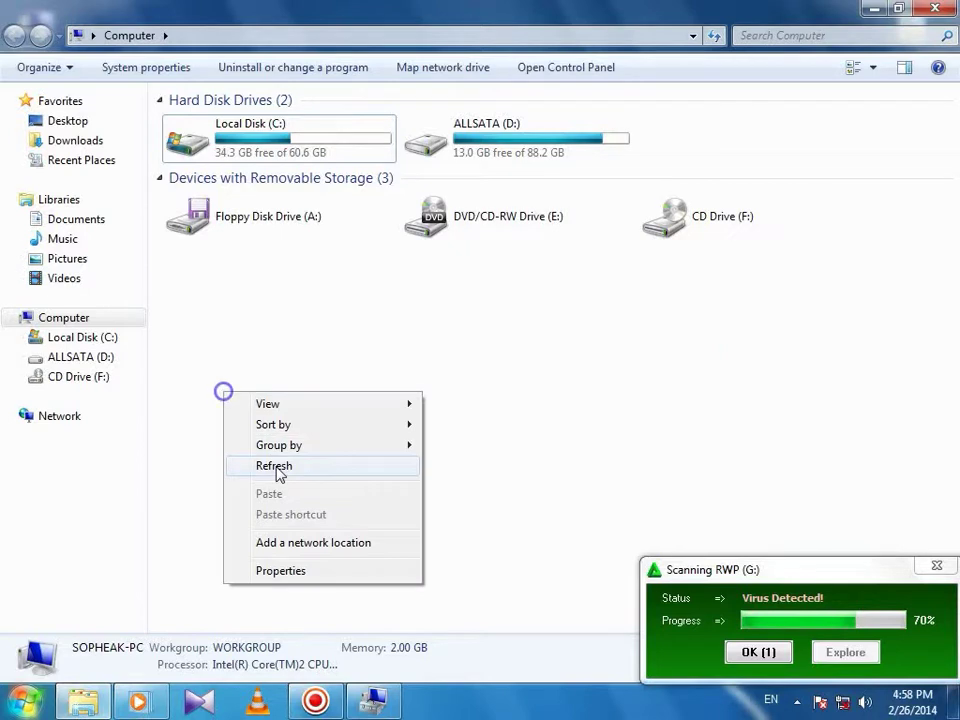
{"action": "left_click", "coordinate": [274, 465]}
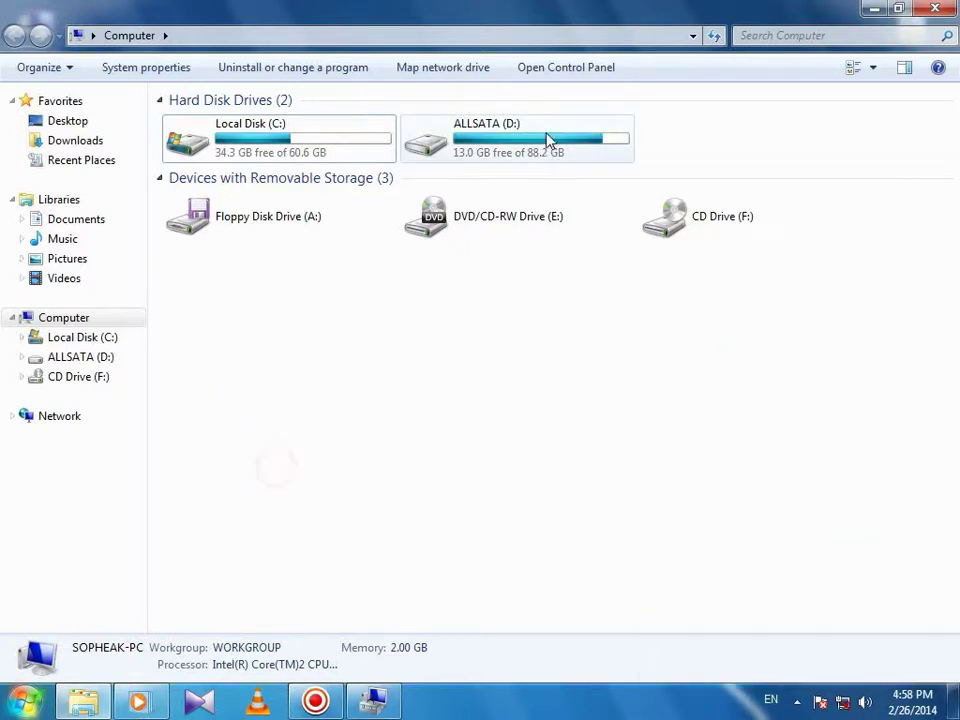
- Close the Computer window and Windows Media Player, and refresh the desktop
{"action": "left_click", "coordinate": [935, 9]}
{"action": "left_click", "coordinate": [831, 64]}
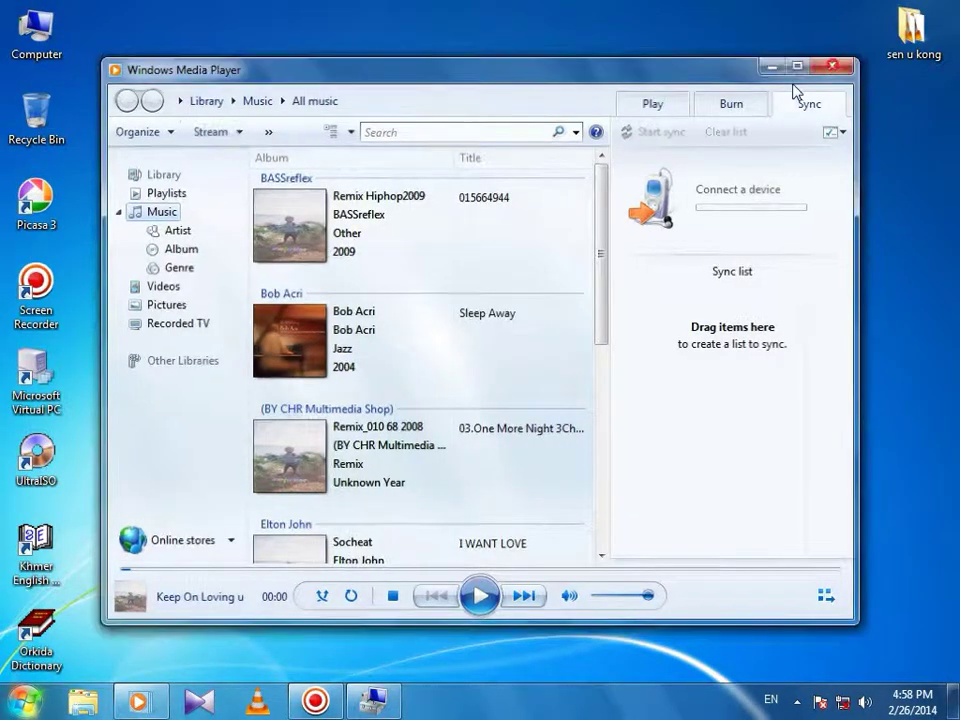
{"action": "right_click", "coordinate": [480, 118]}
{"action": "left_click", "coordinate": [519, 174]}
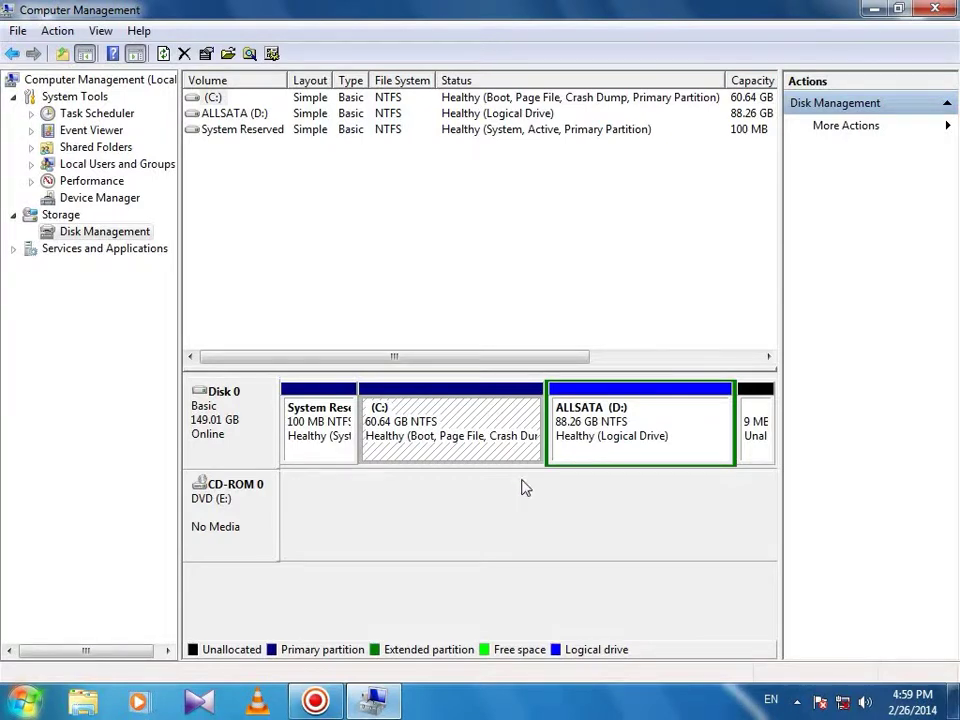
- Start creating a virtual hard disk in Disk Management, with dynamically expanding format and a size of 20 GB
{"action": "left_click", "coordinate": [60, 27]}
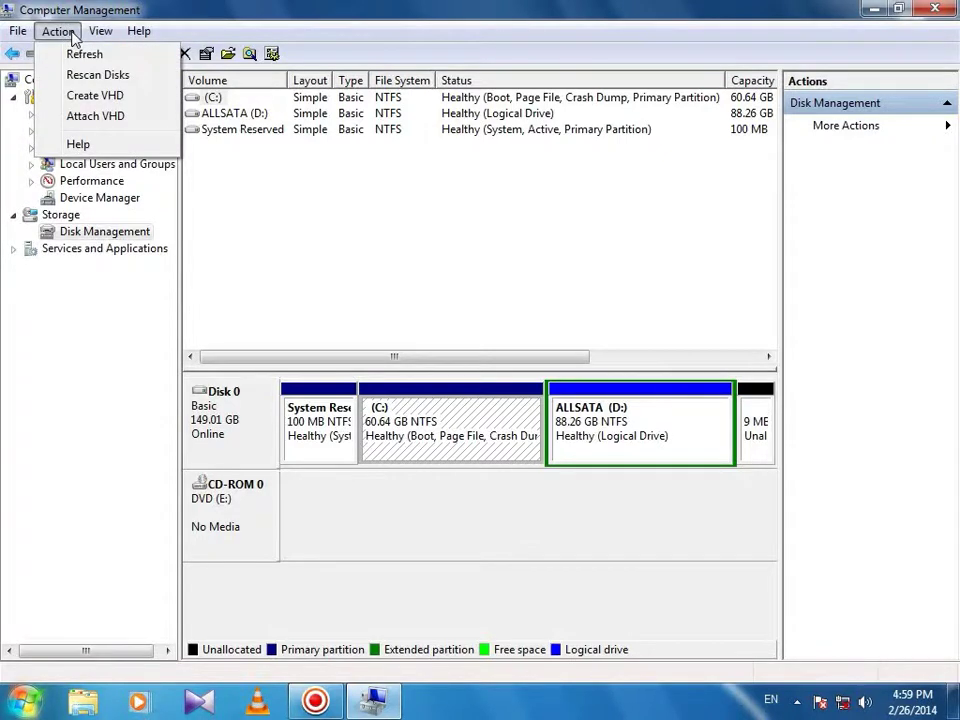
{"action": "left_click", "coordinate": [92, 96]}
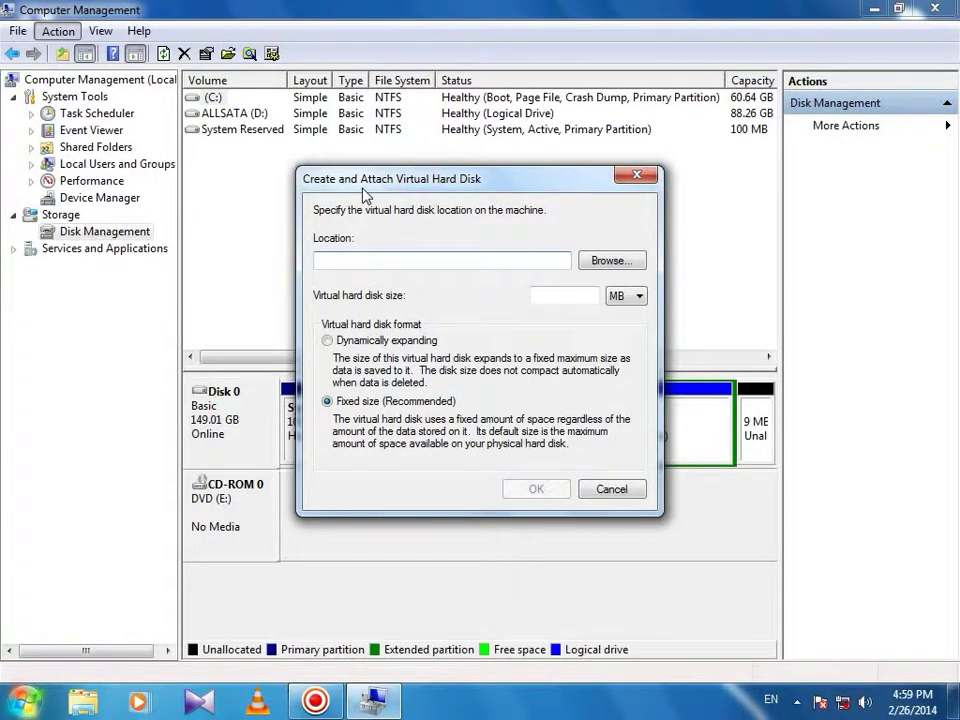
{"action": "left_click_drag", "start_coordinate": [363, 196], "coordinate": [342, 161]}
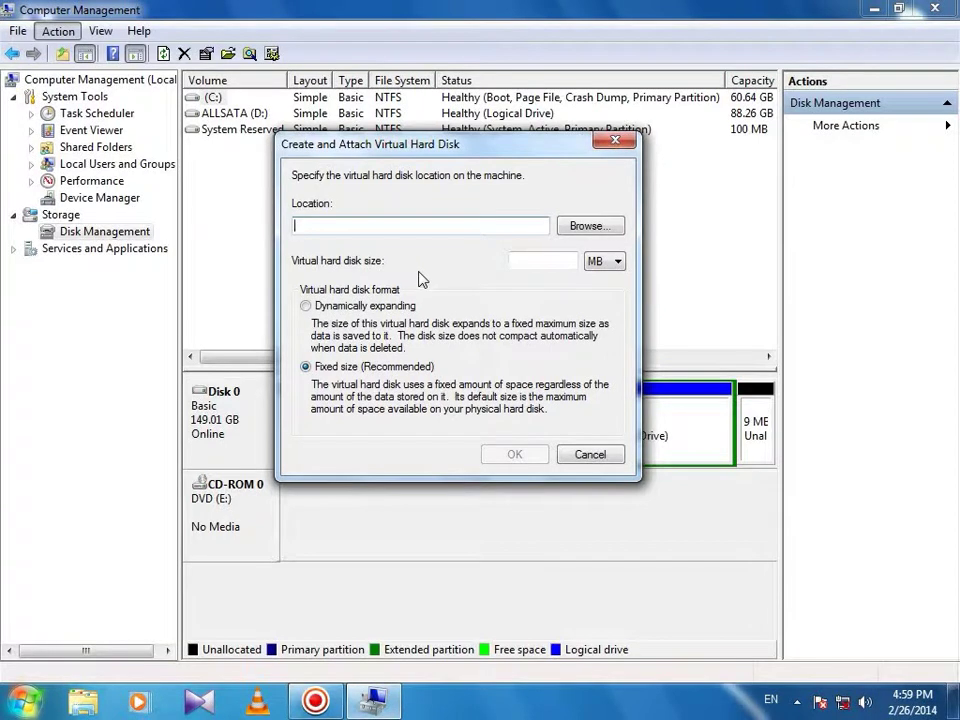
{"action": "left_click", "coordinate": [305, 305]}
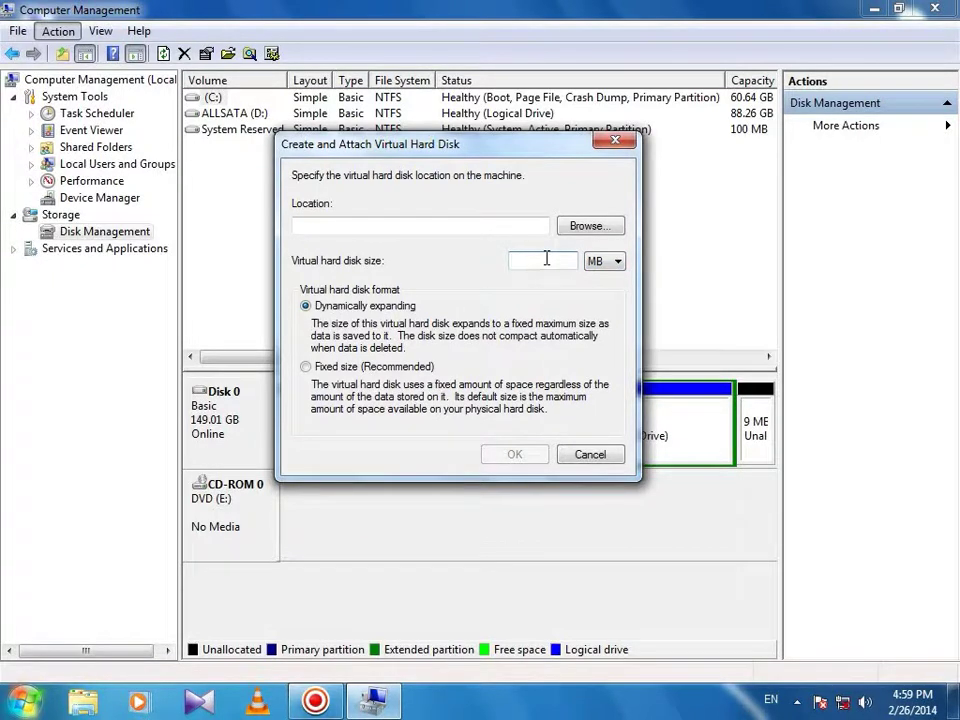
{"action": "left_click", "coordinate": [620, 262]}
{"action": "left_click", "coordinate": [604, 290]}
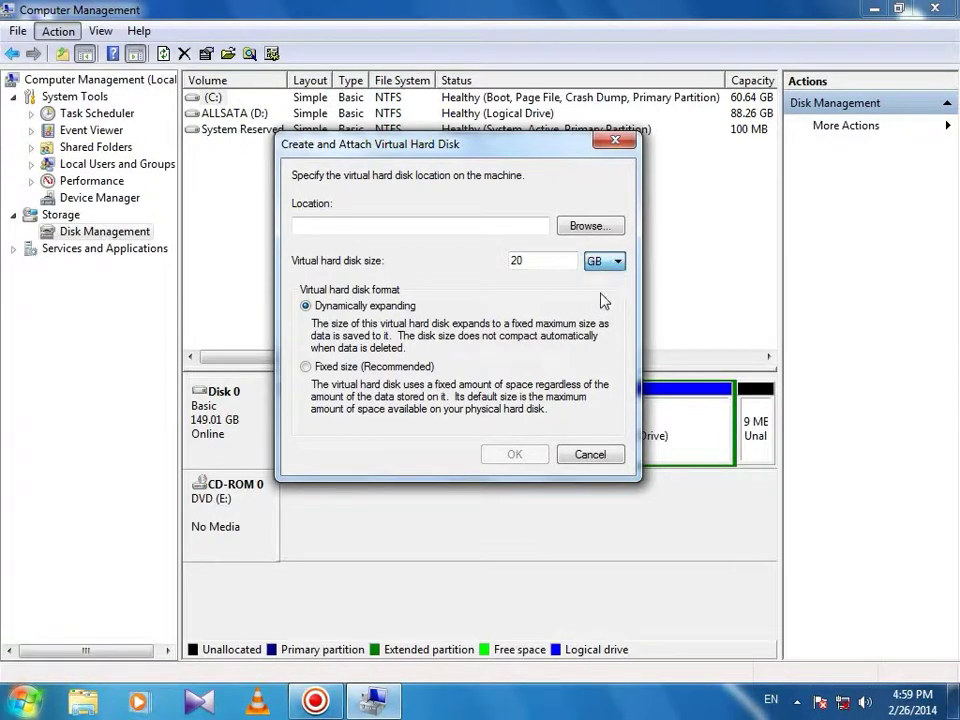
- Set the virtual hard disk's location to windows.VHD on Local Disk (C:) and create the disk
{"action": "left_click", "coordinate": [588, 230]}
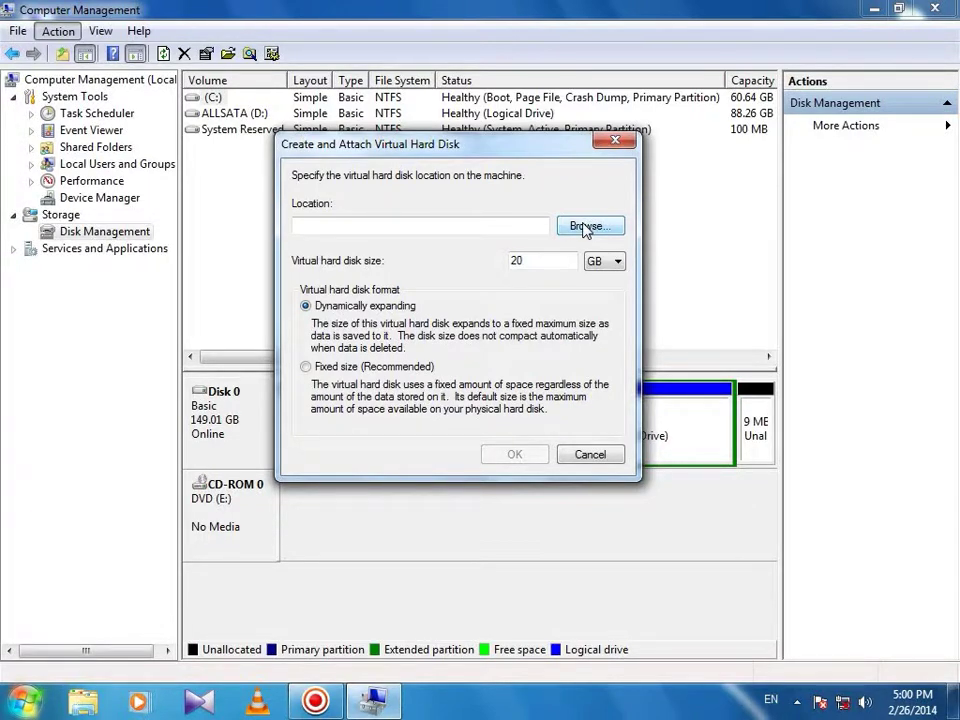
{"action": "left_click", "coordinate": [586, 227]}
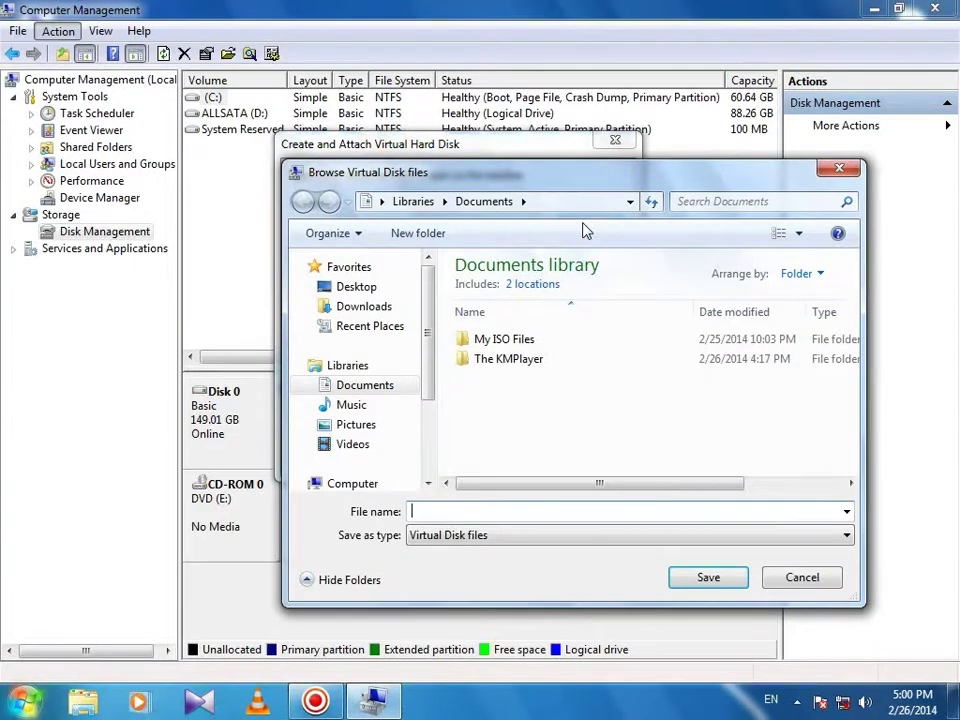
{"action": "left_click_drag", "start_coordinate": [592, 190], "coordinate": [490, 122]}
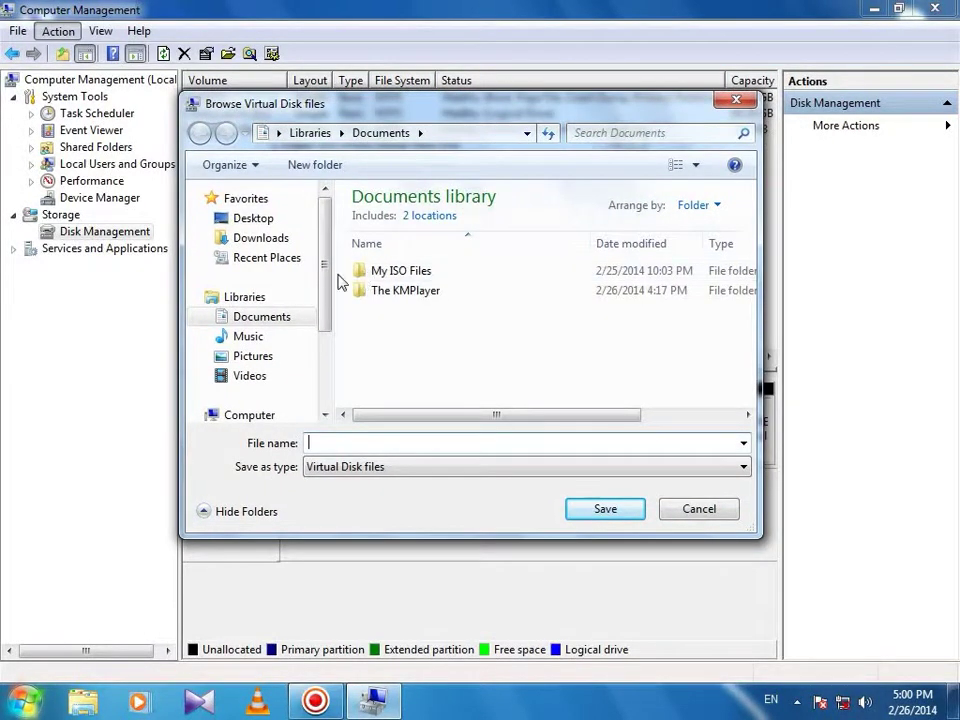
{"action": "left_click_drag", "start_coordinate": [323, 278], "coordinate": [326, 321]}
{"action": "left_click", "coordinate": [282, 348]}
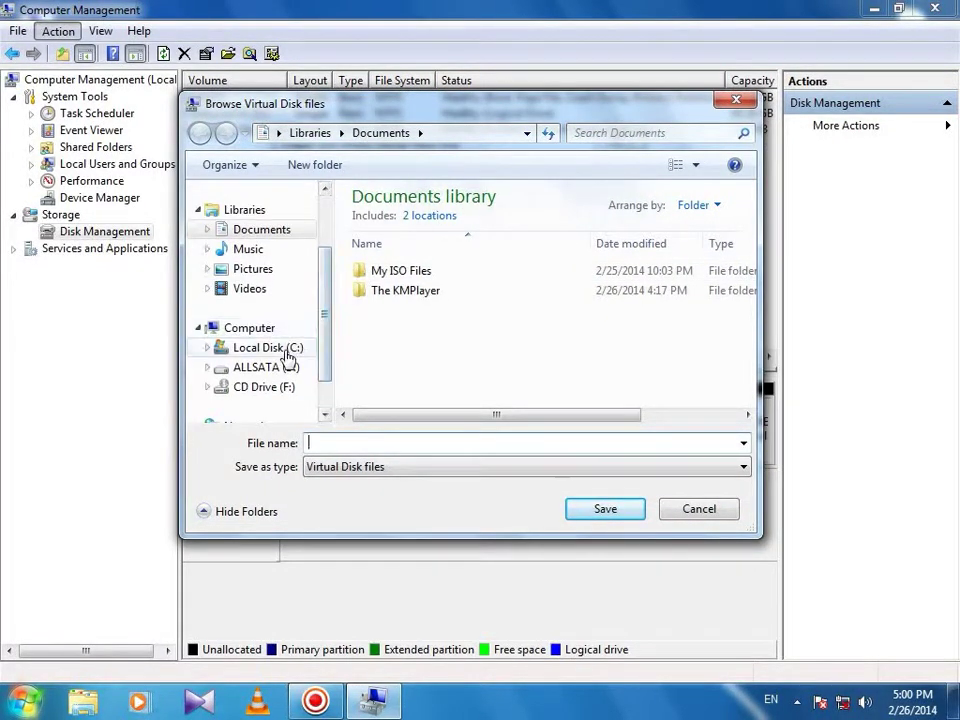
{"action": "left_click", "coordinate": [330, 443]}
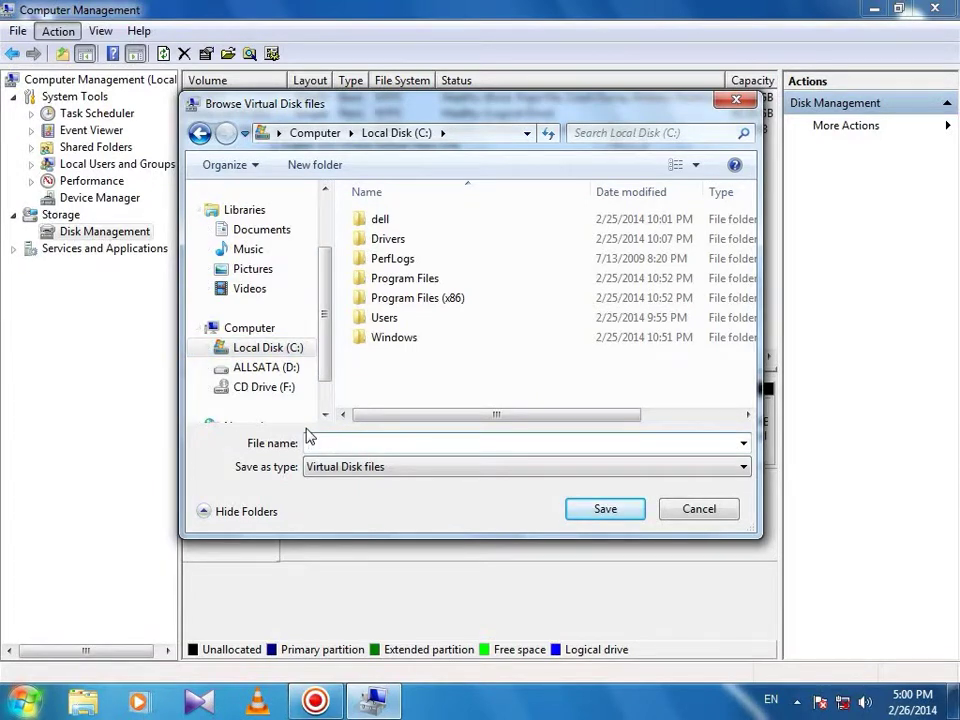
{"action": "type", "text": "W"}
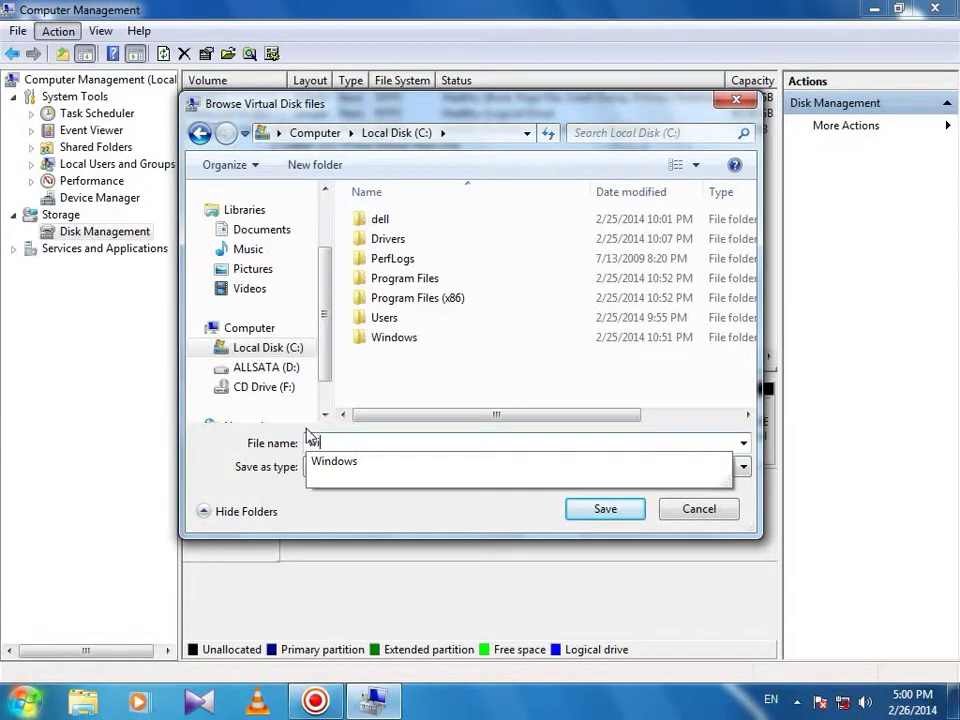
{"action": "type", "text": "indows.VHD"}
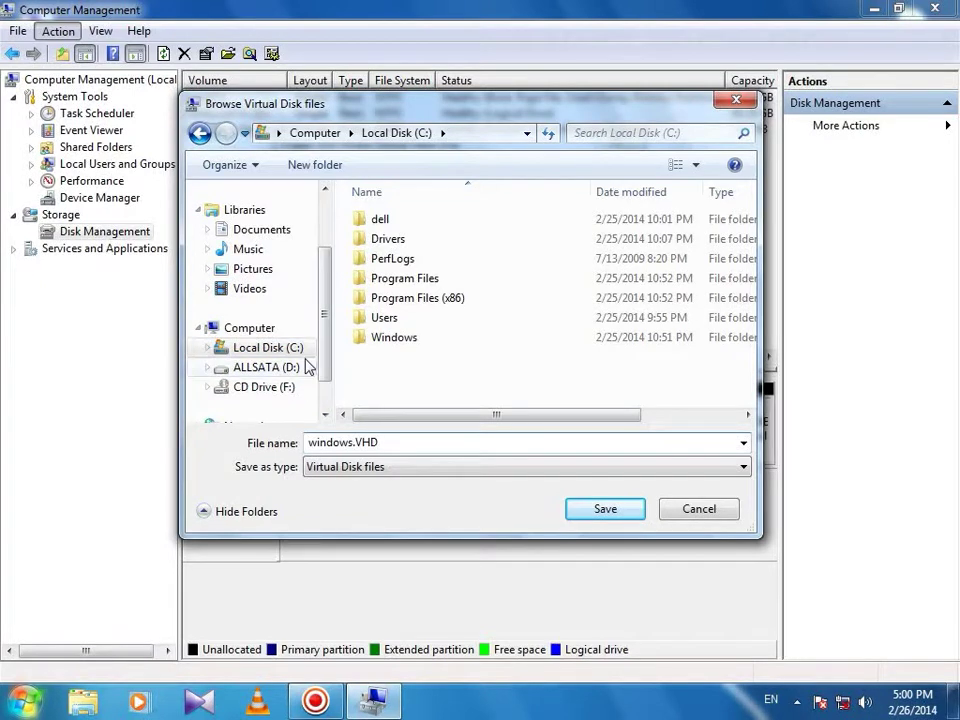
{"action": "left_click", "coordinate": [586, 517]}
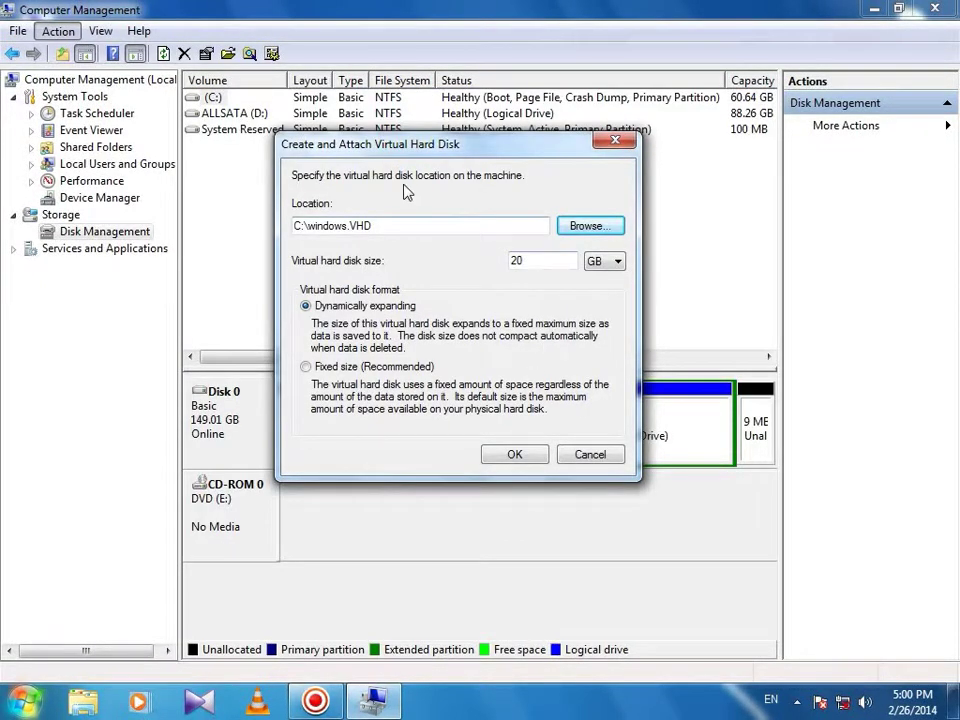
{"action": "left_click", "coordinate": [514, 453]}
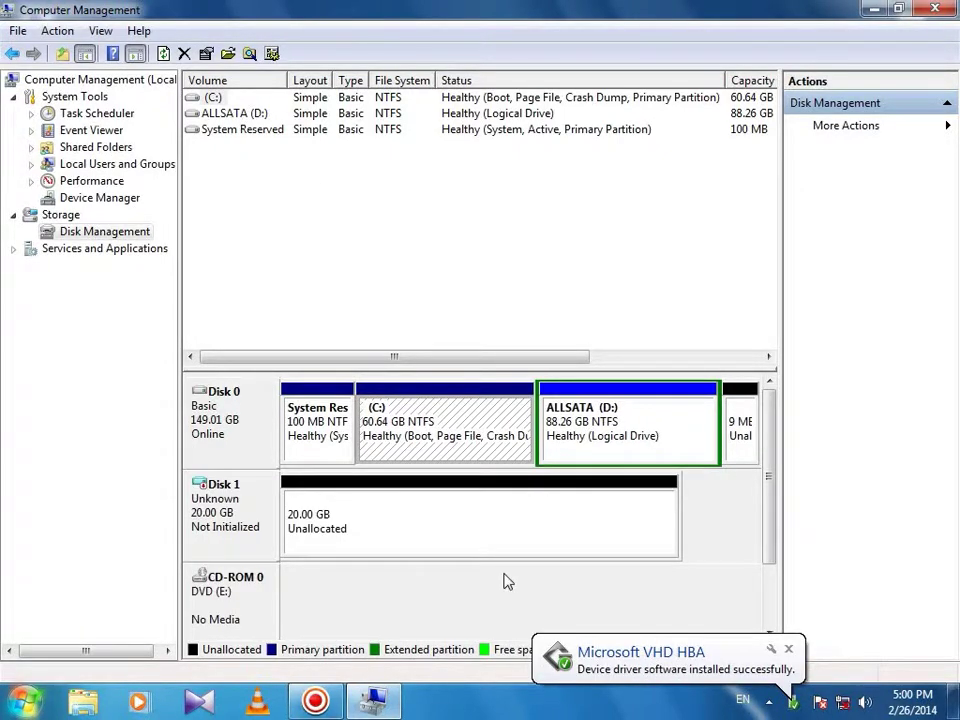
- Initialize Disk 1 with the MBR (Master Boot Record) partition style
{"action": "left_click", "coordinate": [318, 524]}
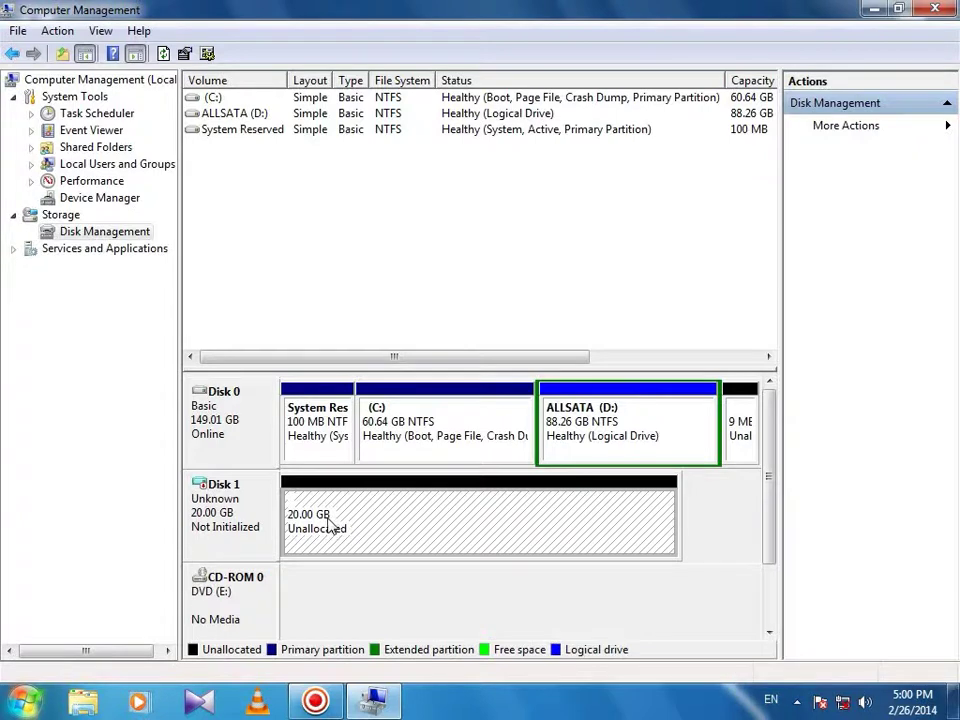
{"action": "right_click", "coordinate": [213, 492]}
{"action": "left_click", "coordinate": [236, 504]}
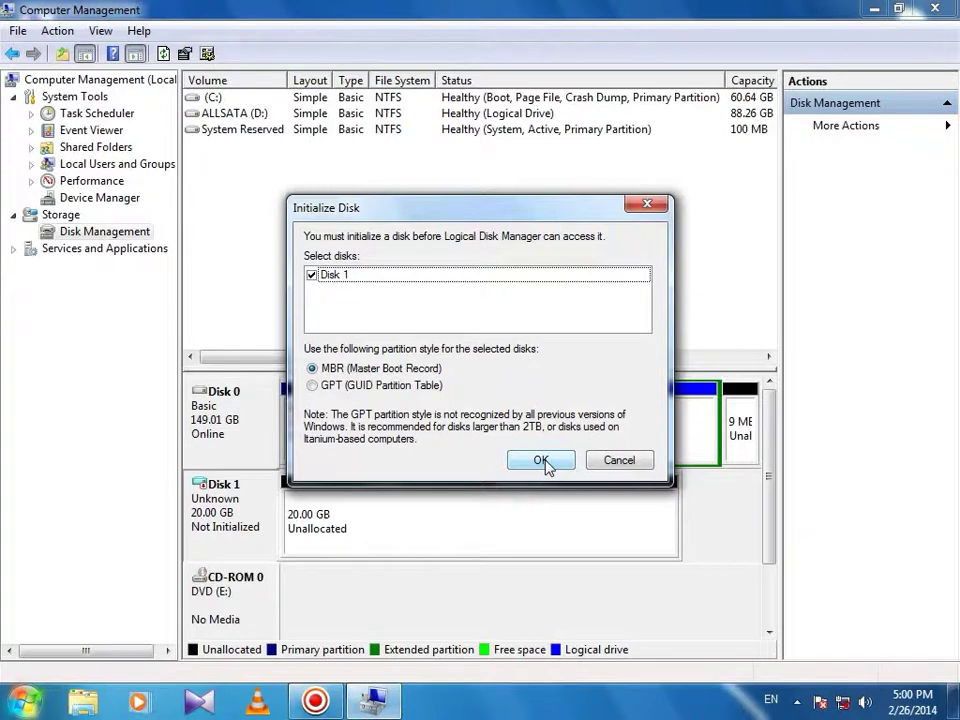
{"action": "left_click", "coordinate": [541, 461]}
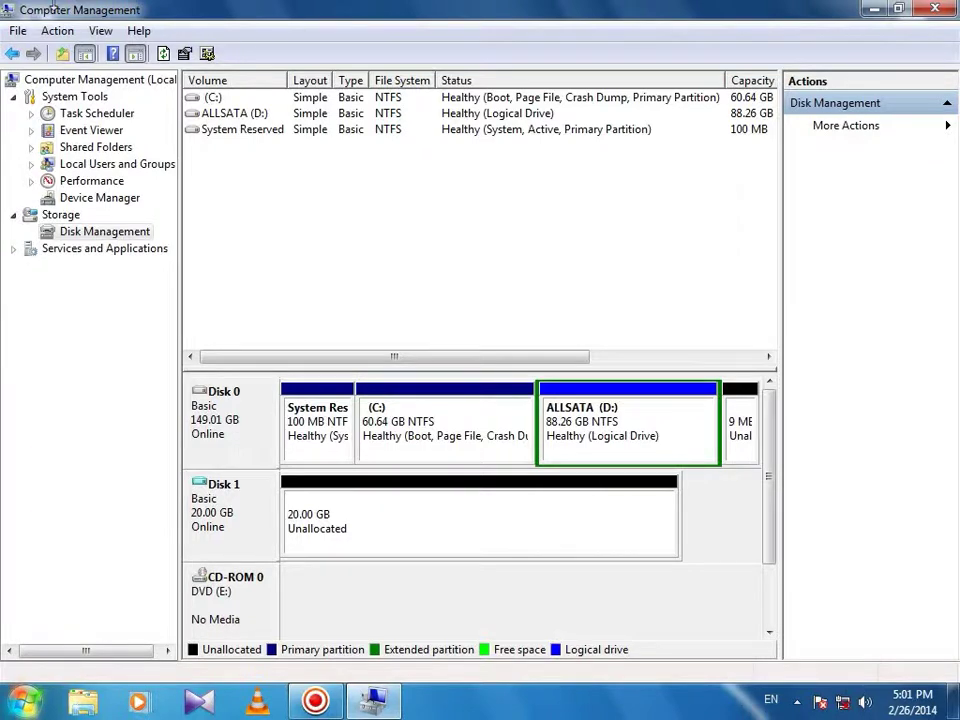
- Start a new simple volume on Disk 1's unallocated space and assign it drive letter G
{"action": "right_click", "coordinate": [311, 501]}
{"action": "left_click", "coordinate": [304, 515]}
{"action": "right_click", "coordinate": [304, 514]}
{"action": "left_click", "coordinate": [338, 524]}
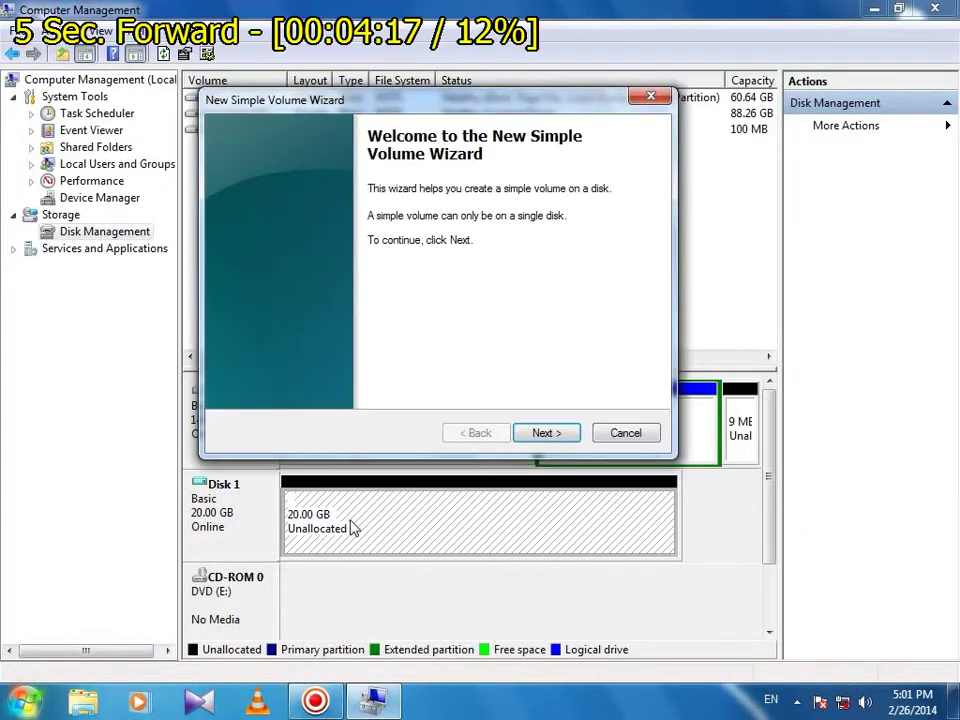
{"action": "left_click", "coordinate": [544, 433]}
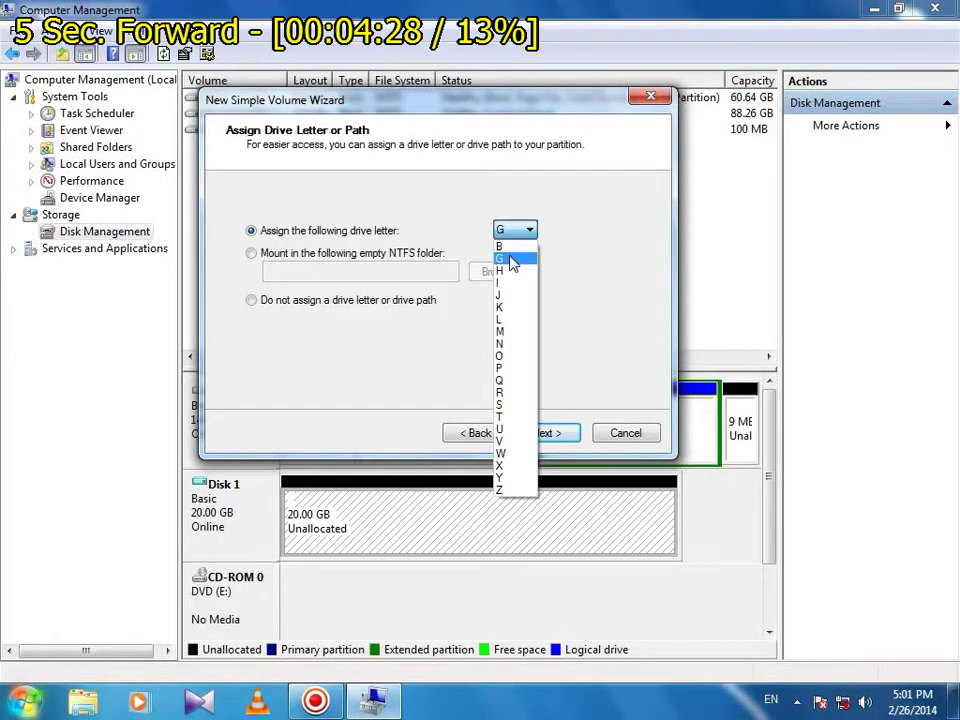
{"action": "left_click", "coordinate": [512, 250]}
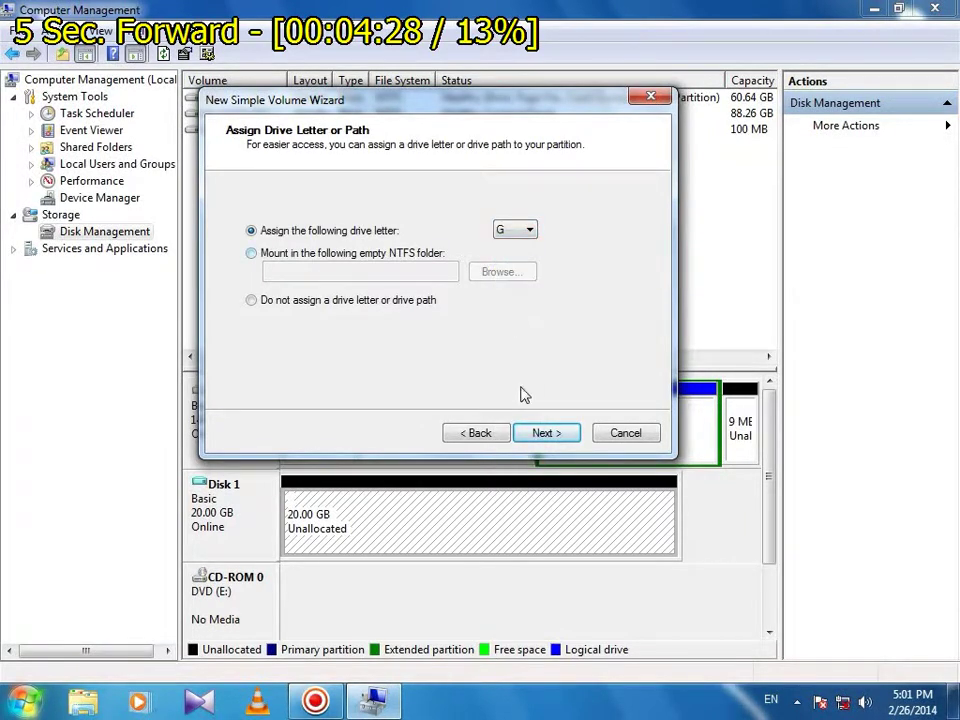
{"action": "left_click", "coordinate": [546, 436]}
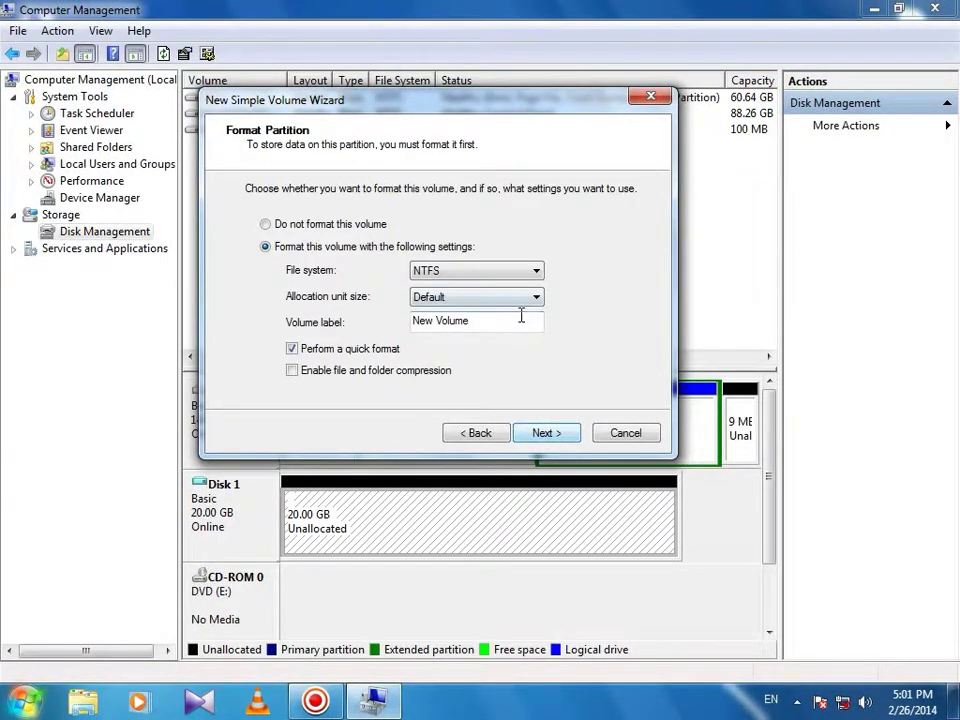
- Label the volume windows-8 1 and create it with an NTFS quick format and default allocation unit size
{"action": "left_click_drag", "start_coordinate": [521, 320], "coordinate": [384, 326]}
{"action": "type", "text": "windows-8"}
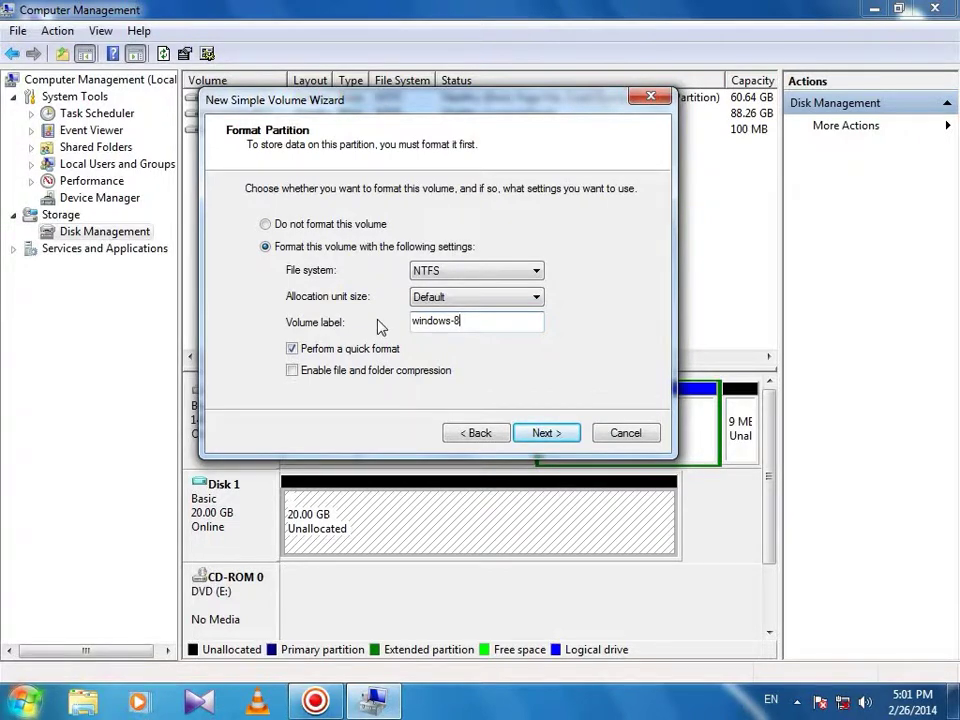
{"action": "type", "text": "1"}
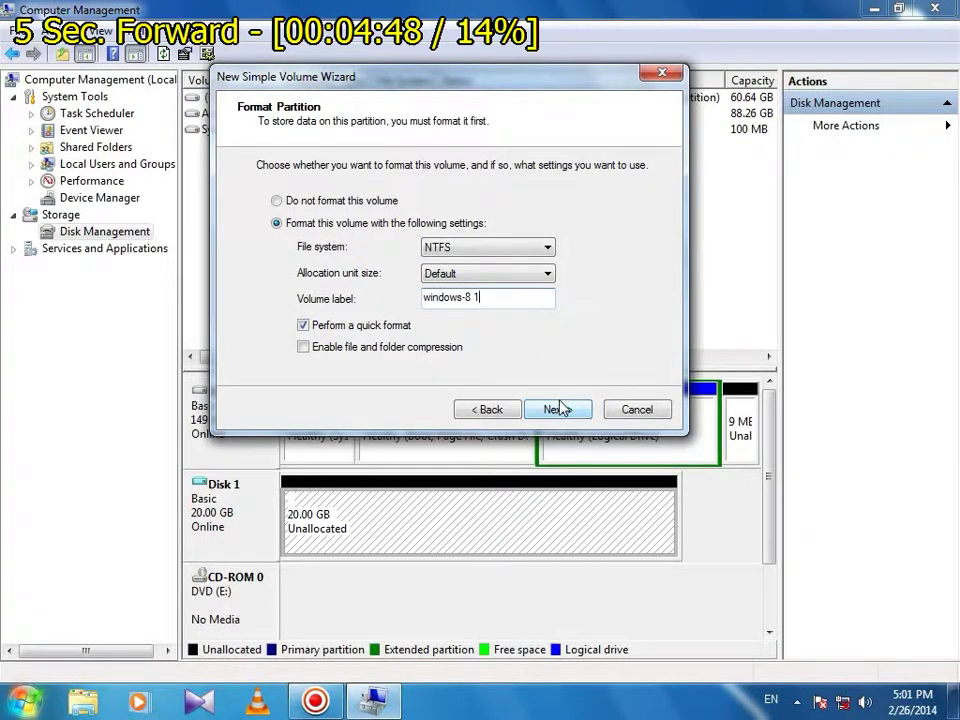
{"action": "left_click", "coordinate": [558, 410]}
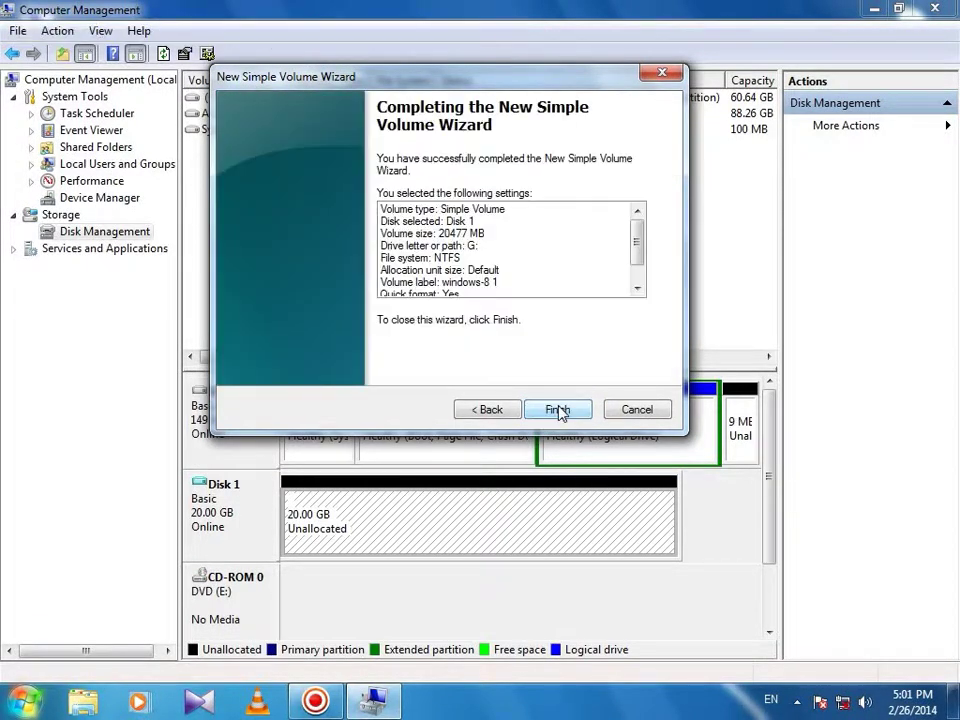
{"action": "left_click", "coordinate": [558, 410]}
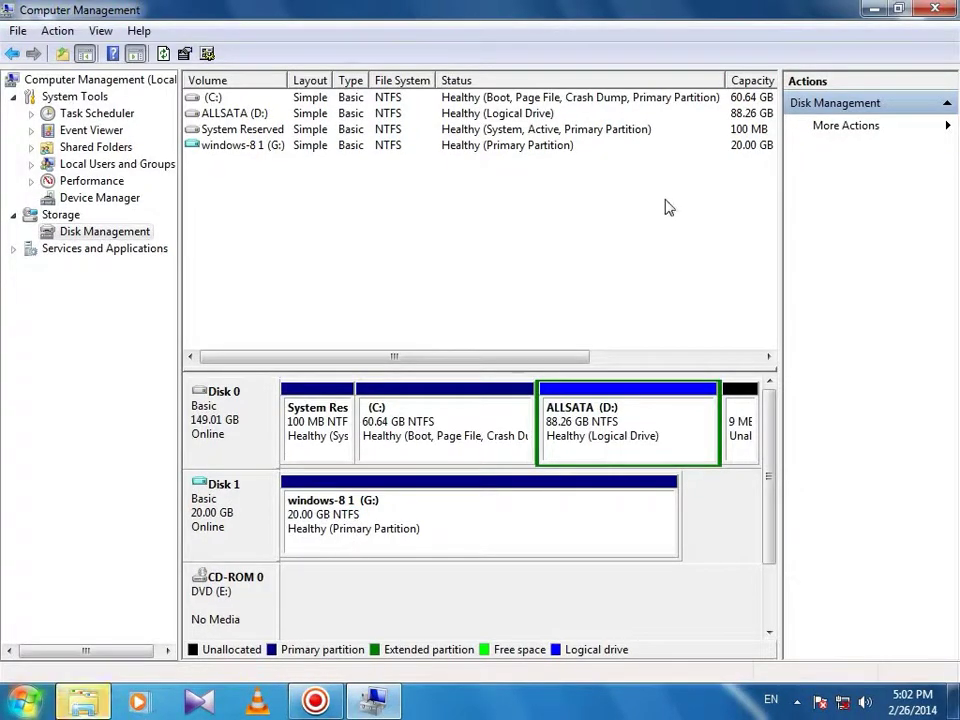
- Minimize Computer Management, close the AutoPlay window for windows-8 1 (G:), and refresh the desktop
{"action": "left_click", "coordinate": [876, 10]}
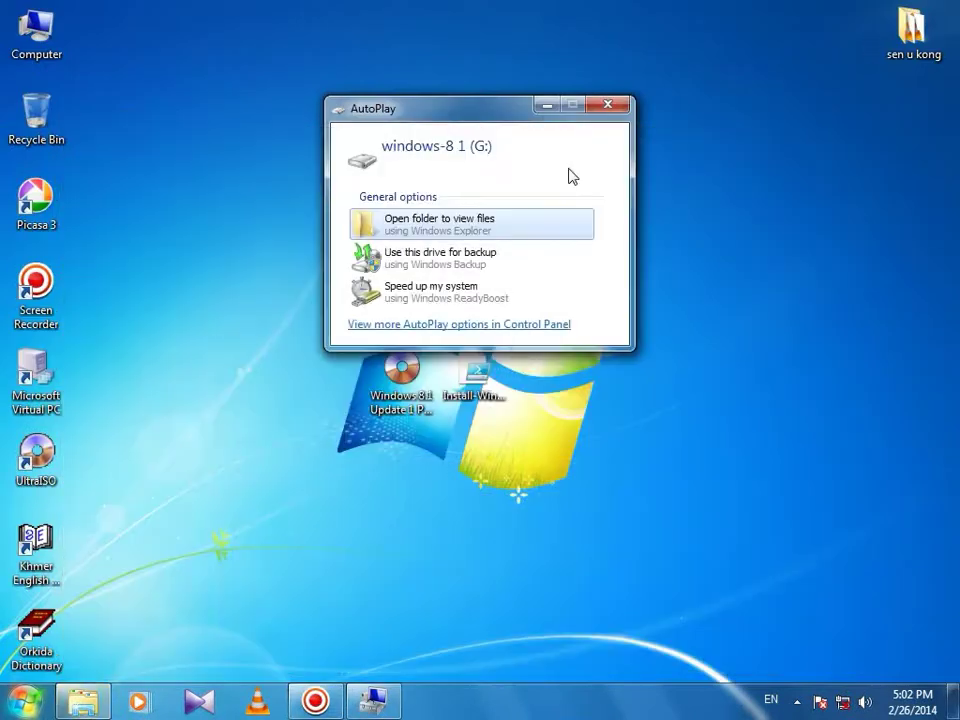
{"action": "left_click", "coordinate": [612, 106]}
{"action": "right_click", "coordinate": [291, 54]}
{"action": "left_click", "coordinate": [324, 104]}
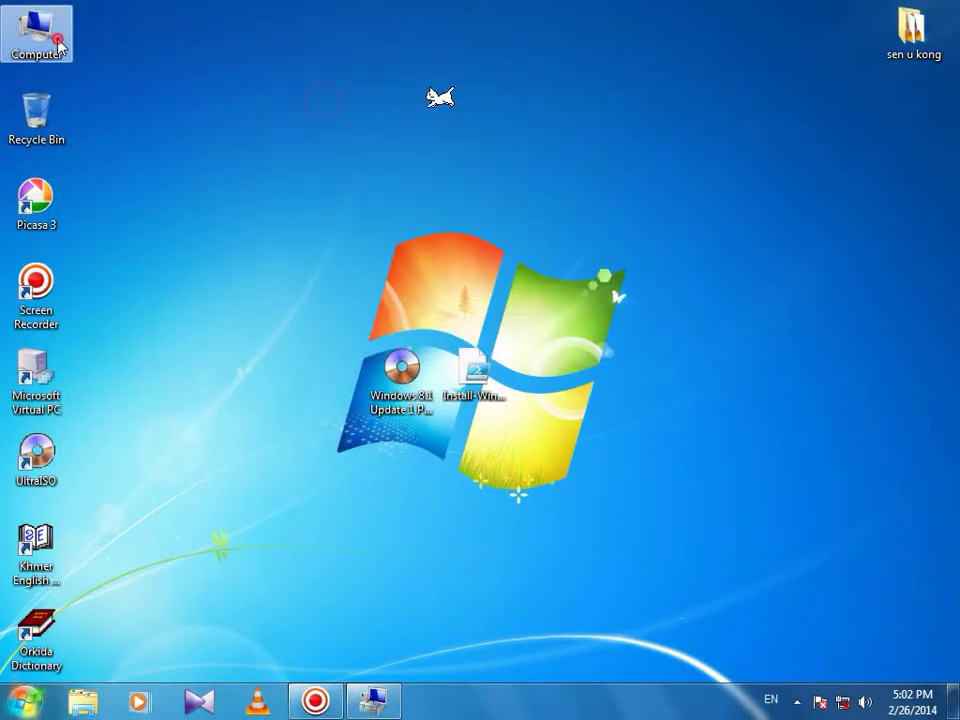
- Open the Computer drive overview and examine the new windows-8 1 (G:) drive alongside the existing drives
{"action": "double_click", "coordinate": [57, 44]}
{"action": "right_click", "coordinate": [557, 370]}
{"action": "left_click", "coordinate": [592, 437]}
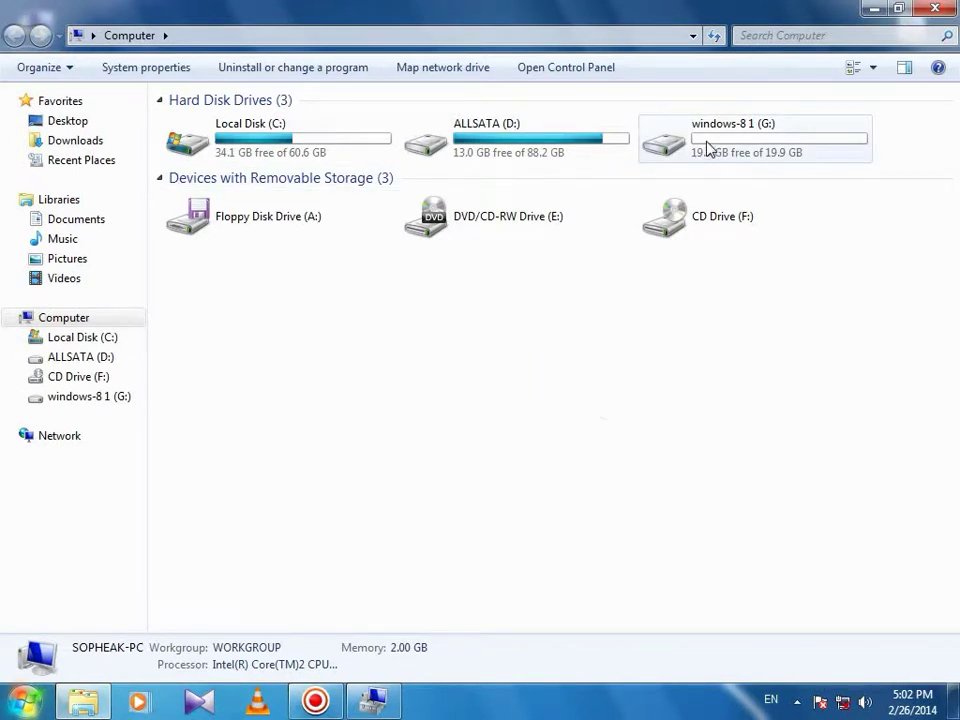
{"action": "left_click", "coordinate": [763, 142]}
{"action": "left_click", "coordinate": [580, 142]}
{"action": "left_click", "coordinate": [722, 145]}
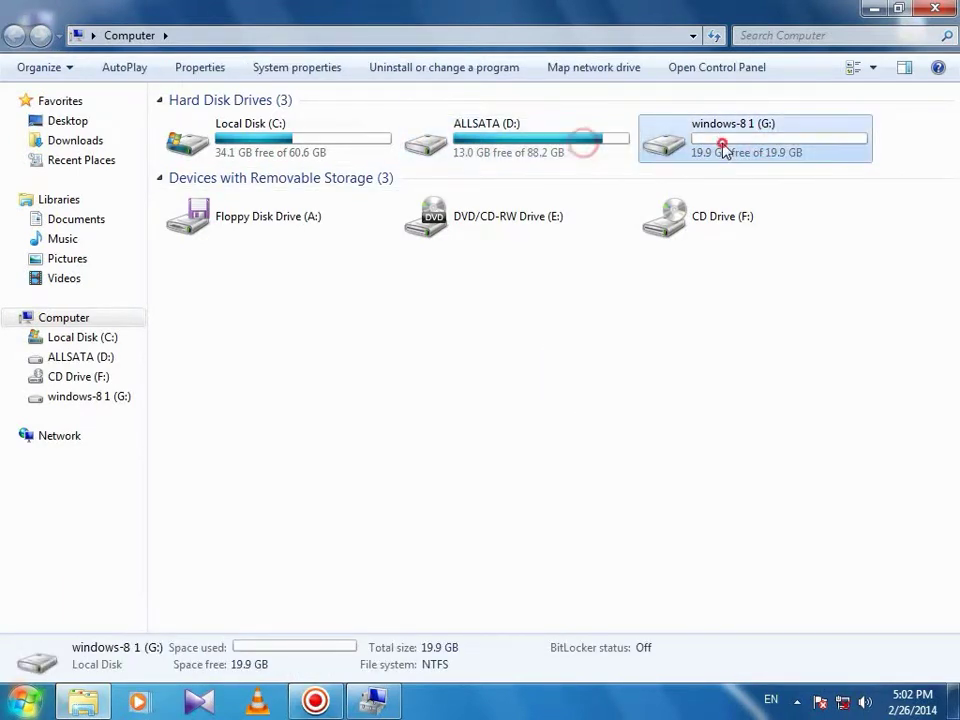
{"action": "left_click", "coordinate": [780, 139]}
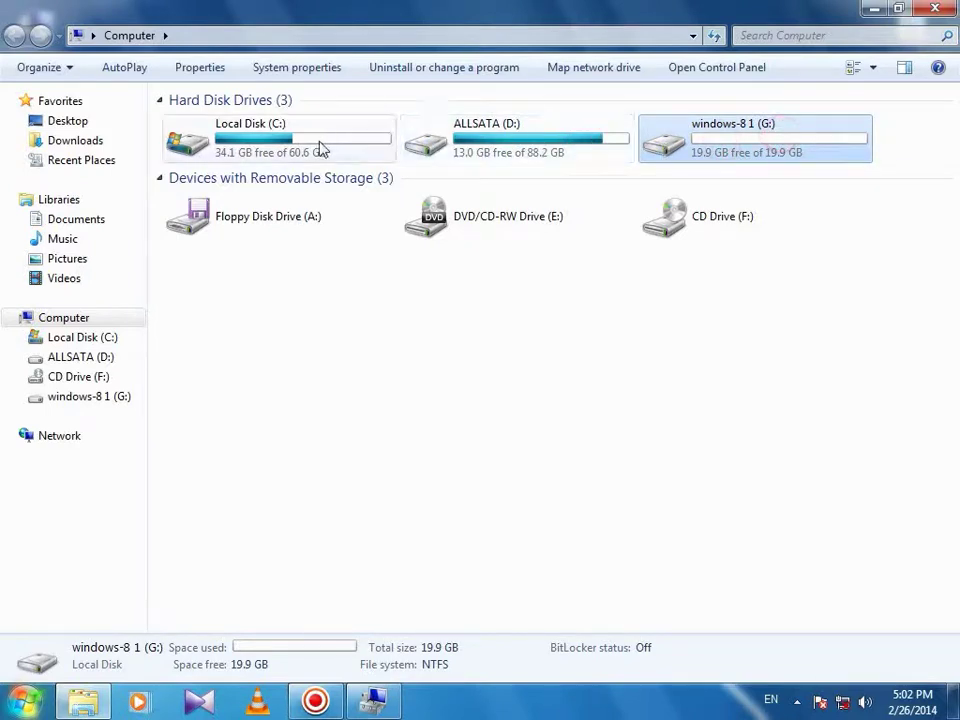
{"action": "left_click", "coordinate": [724, 141]}
{"action": "left_click", "coordinate": [317, 127]}
{"action": "left_click", "coordinate": [700, 146]}
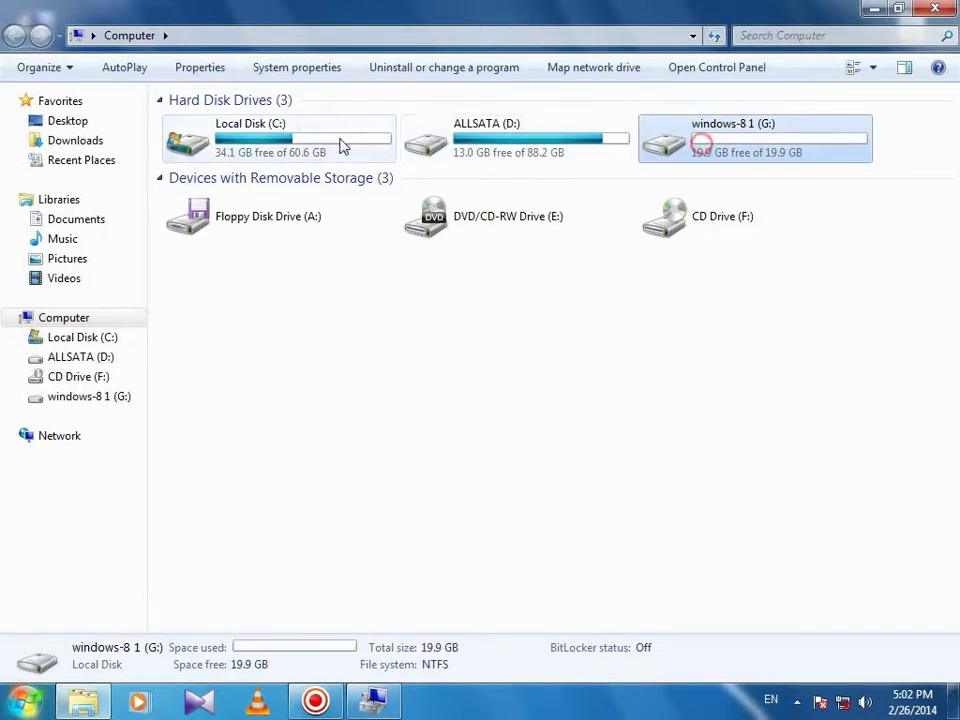
- Open Local Disk (C:) and inspect the windows virtual hard disk file, refreshing the folder
{"action": "double_click", "coordinate": [336, 138]}
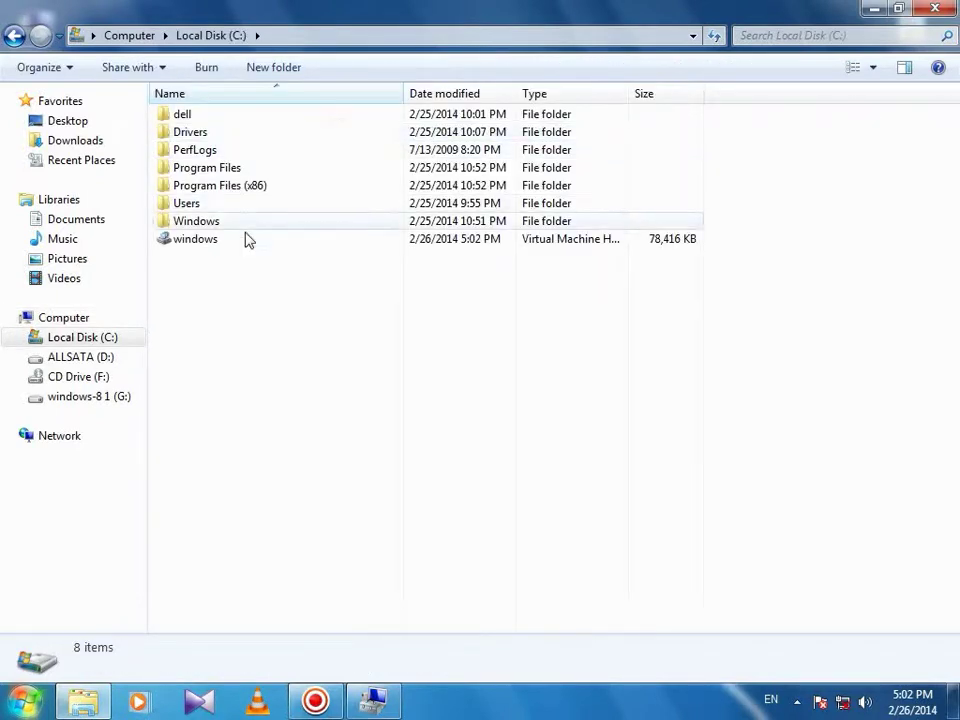
{"action": "left_click", "coordinate": [193, 248]}
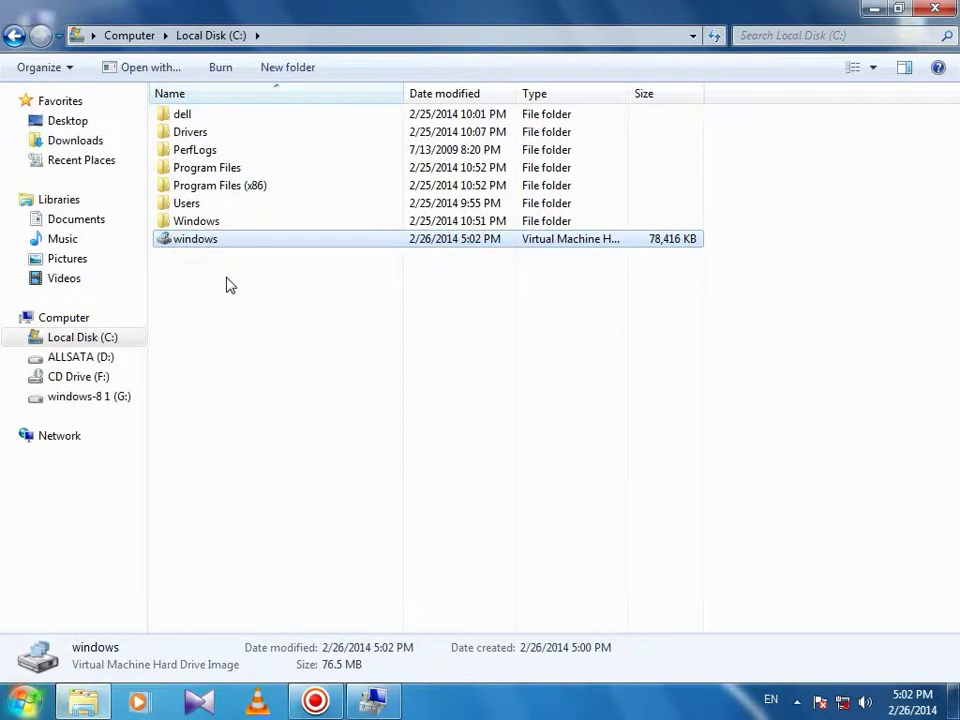
{"action": "right_click", "coordinate": [226, 285]}
{"action": "left_click", "coordinate": [267, 348]}
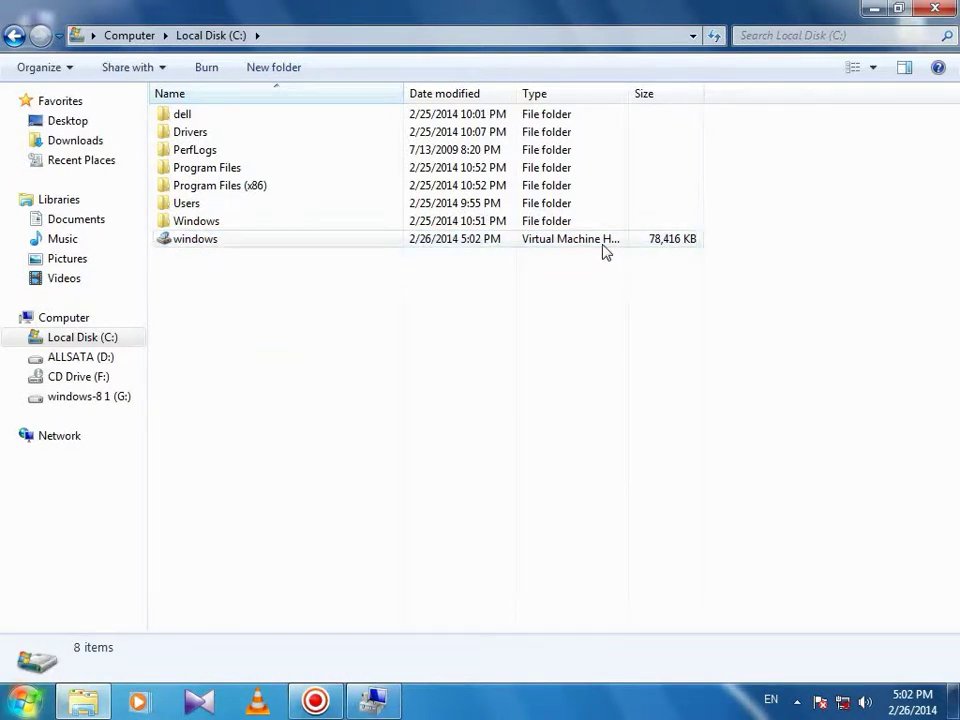
{"action": "left_click", "coordinate": [204, 240]}
{"action": "right_click", "coordinate": [227, 268]}
{"action": "left_click", "coordinate": [270, 343]}
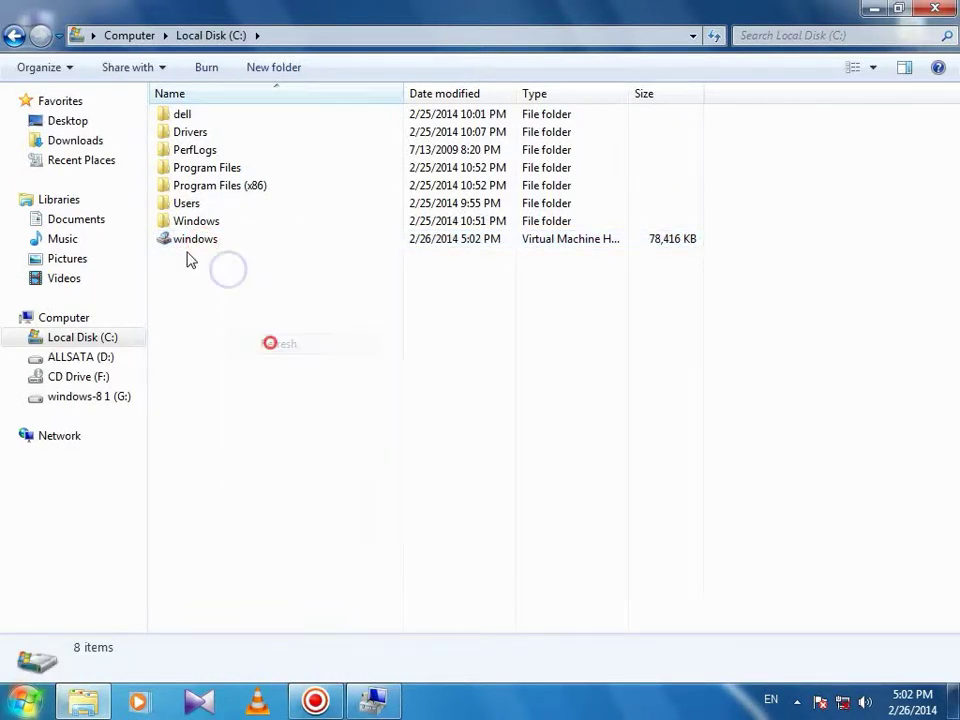
- Return to the Computer drive overview, refresh it, and check the space on windows-8 1 (G:)
{"action": "left_click", "coordinate": [14, 35]}
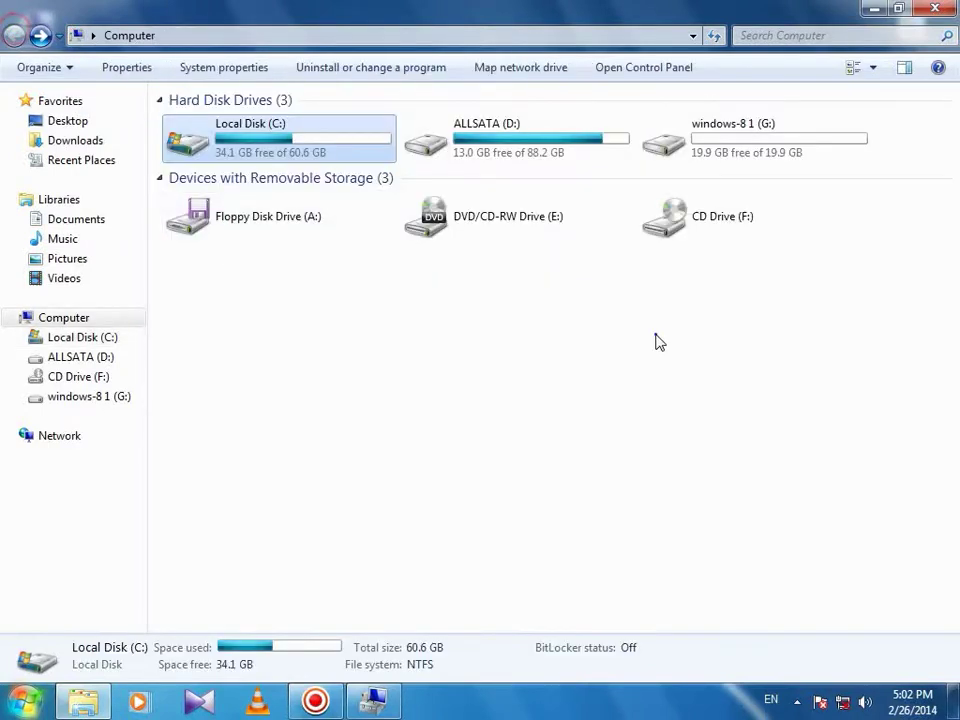
{"action": "right_click", "coordinate": [659, 342]}
{"action": "left_click", "coordinate": [681, 408]}
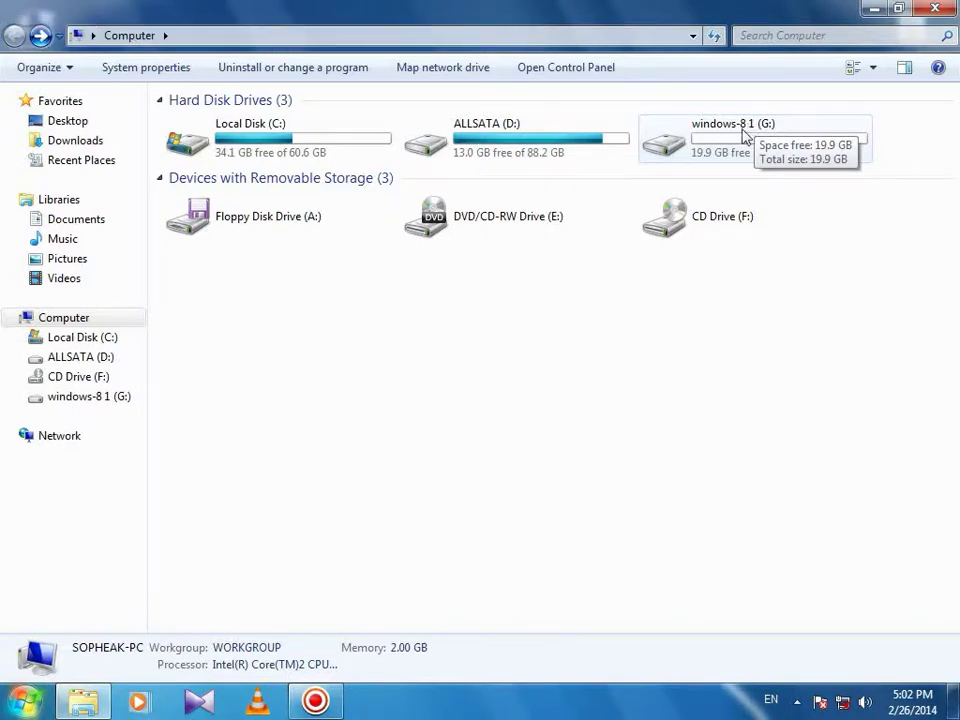
{"action": "right_click", "coordinate": [471, 296]}
{"action": "left_click", "coordinate": [512, 372]}
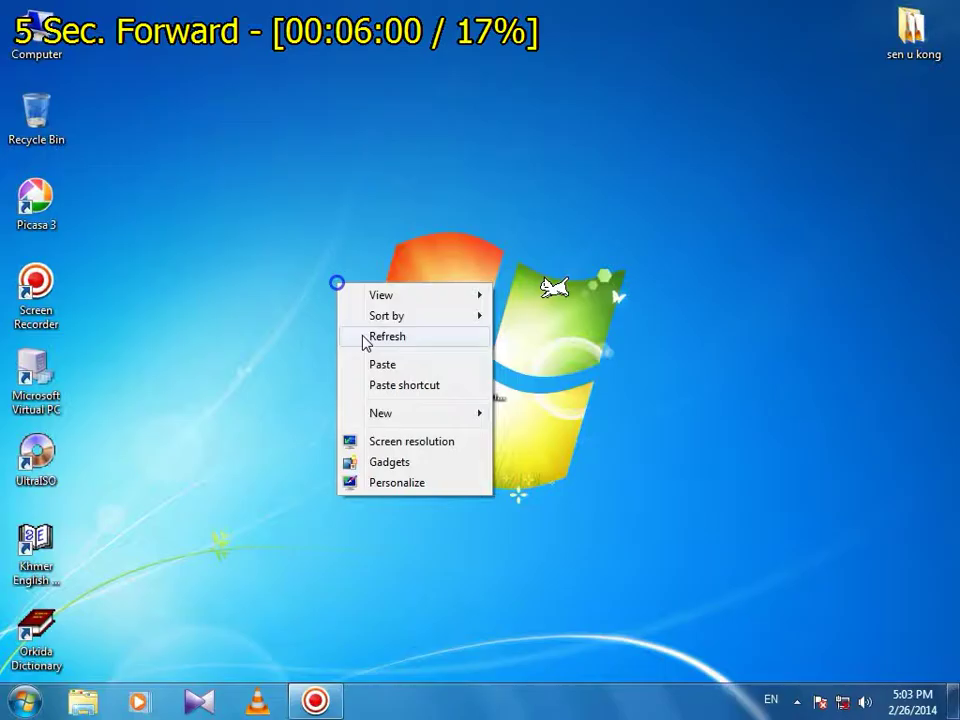
- Refresh the desktop and reopen Local Disk (C:) from the Computer drive overview to view the virtual disk file
{"action": "left_click", "coordinate": [385, 337]}
{"action": "right_click", "coordinate": [188, 117]}
{"action": "left_click", "coordinate": [221, 169]}
{"action": "key", "text": "super+e"}
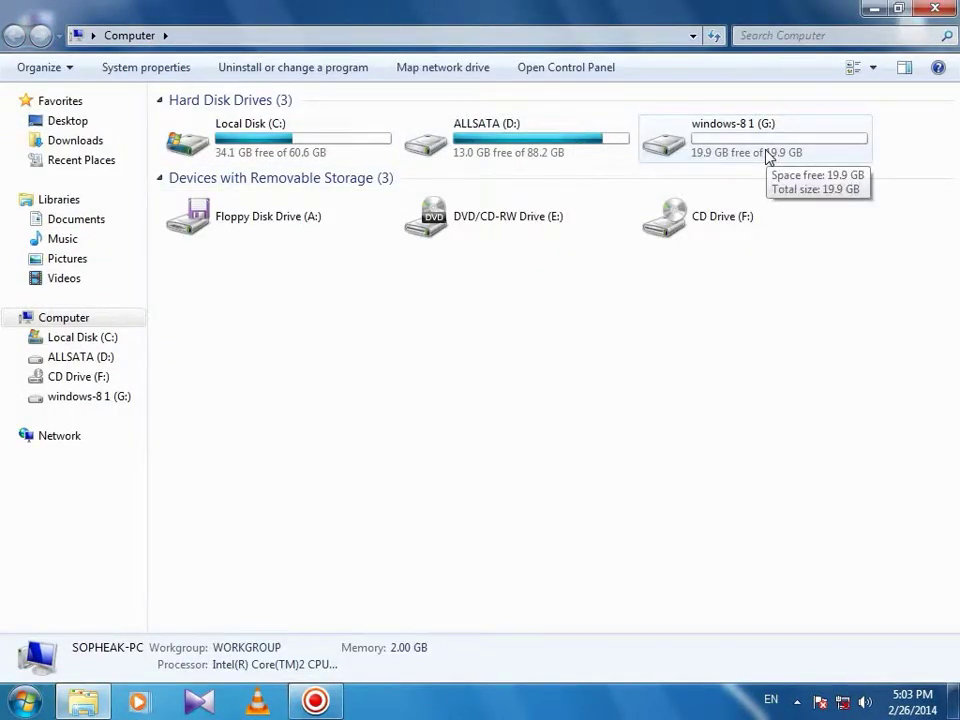
{"action": "double_click", "coordinate": [193, 132]}
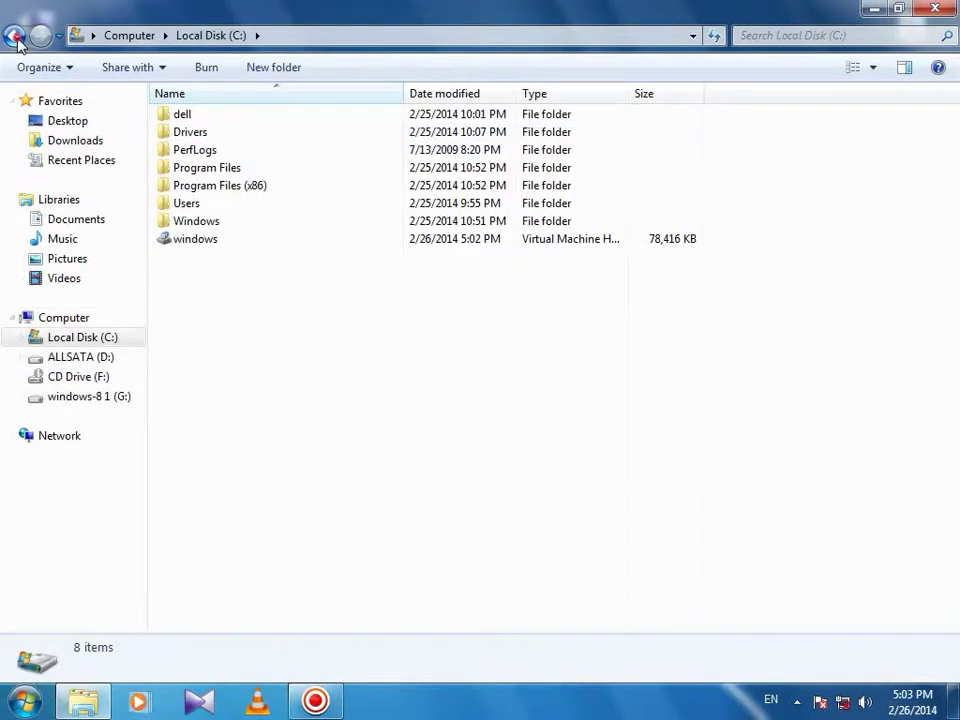
- Return to the Computer drive overview, refresh it, and inspect the contents of windows-8 1 (G:) before closing the window
{"action": "left_click", "coordinate": [14, 35]}
{"action": "right_click", "coordinate": [695, 369]}
{"action": "left_click", "coordinate": [716, 442]}
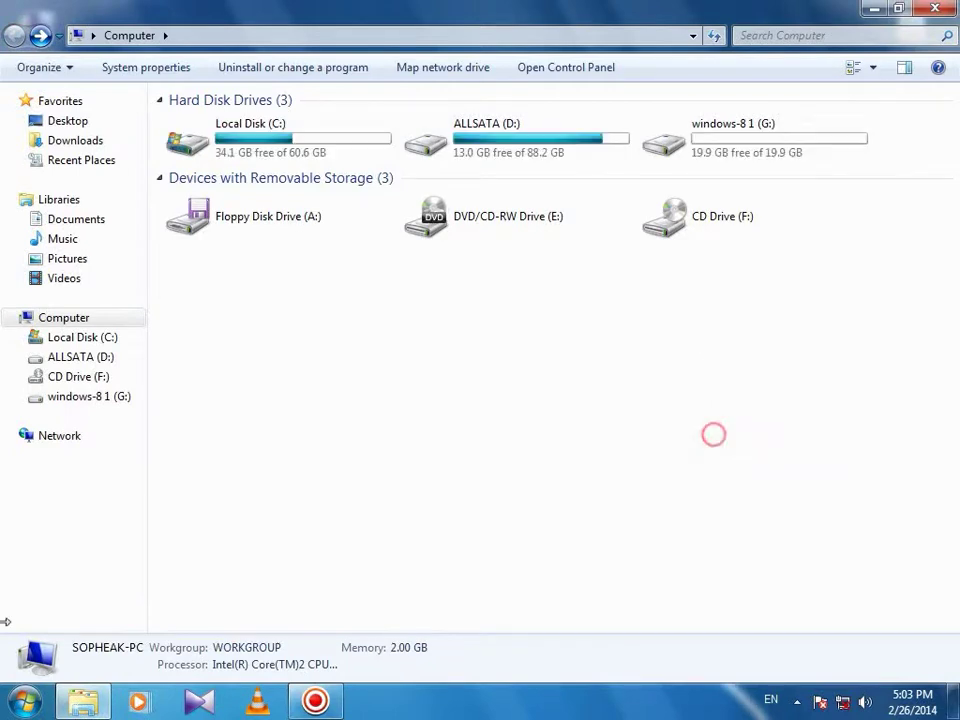
{"action": "right_click", "coordinate": [707, 367]}
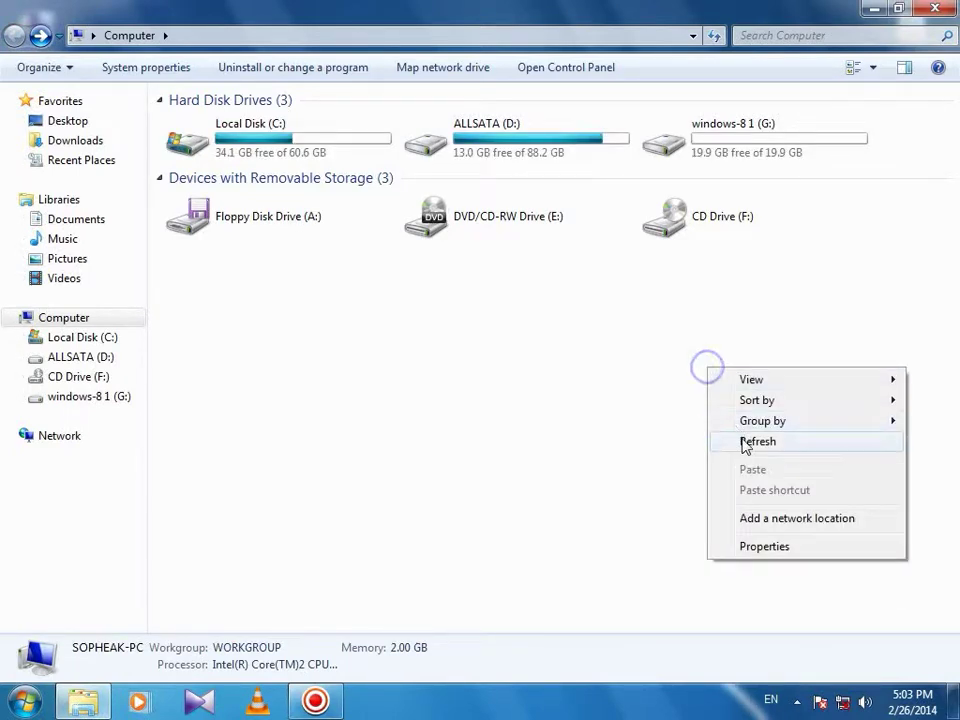
{"action": "left_click", "coordinate": [745, 442]}
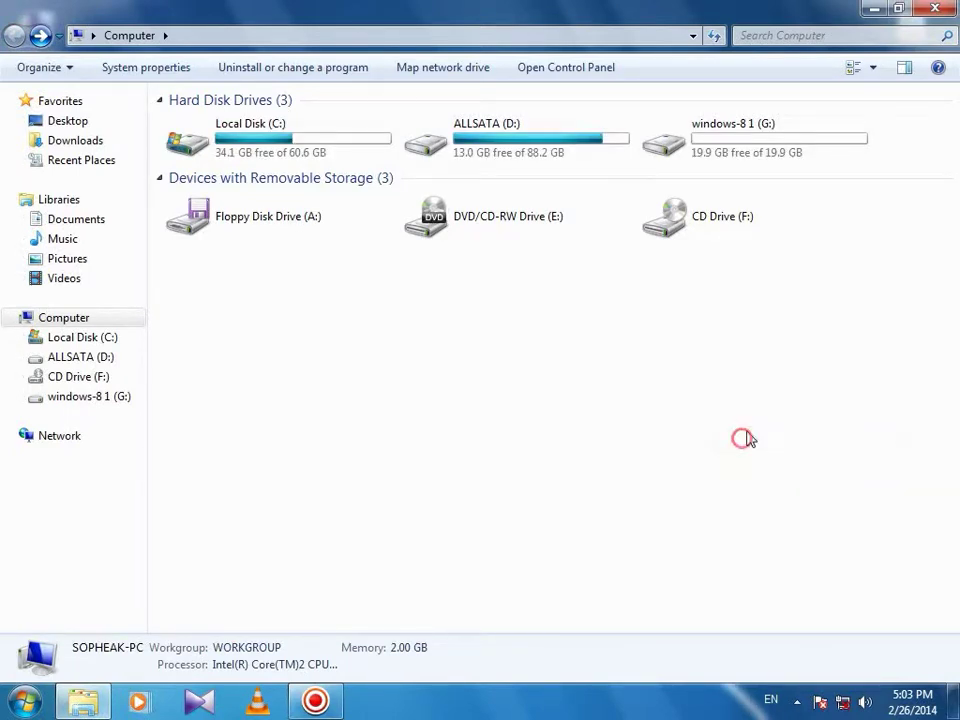
{"action": "left_click", "coordinate": [758, 150]}
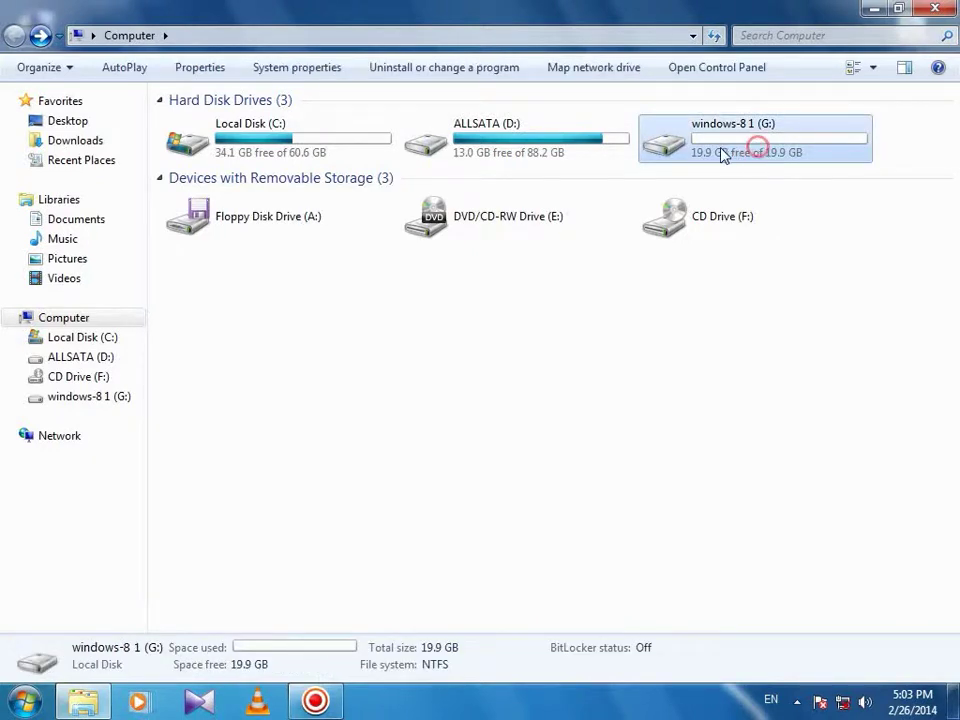
{"action": "double_click", "coordinate": [796, 140]}
{"action": "left_click", "coordinate": [18, 37]}
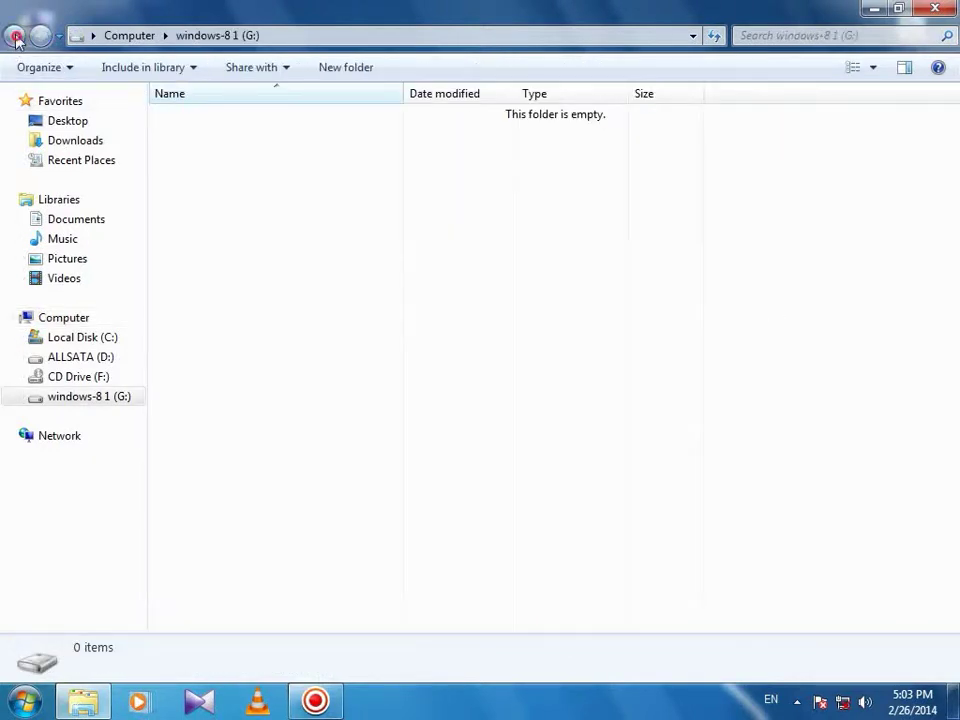
{"action": "left_click", "coordinate": [935, 8]}
- Refresh the desktop and move the Windows 8.1 Update 1 image and Install-WindowsImage script together above the Windows logo
{"action": "right_click", "coordinate": [448, 165]}
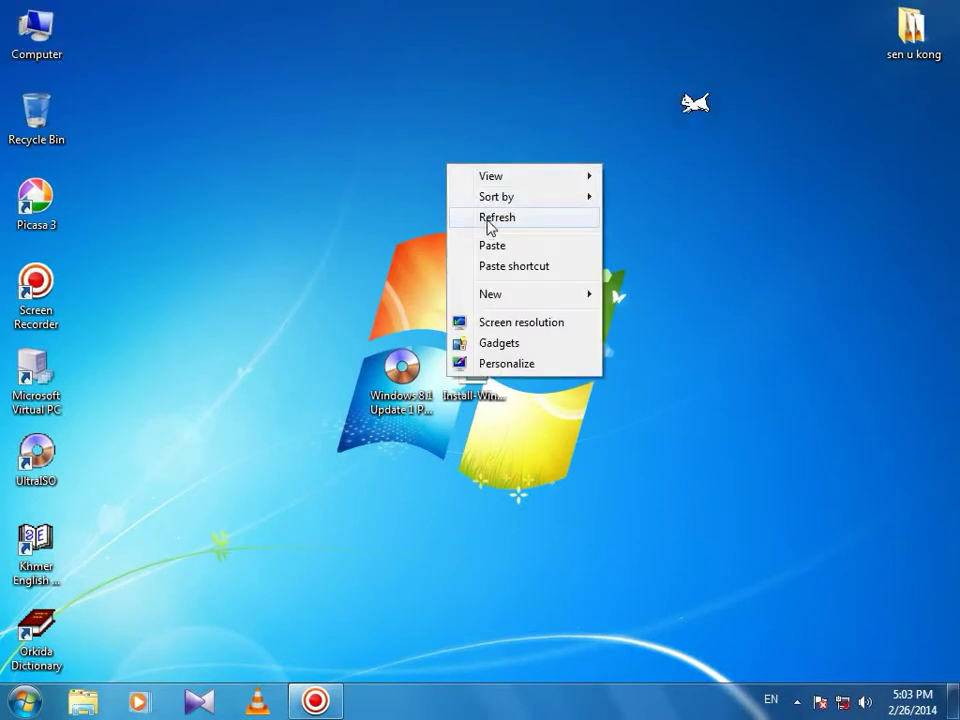
{"action": "left_click", "coordinate": [493, 217]}
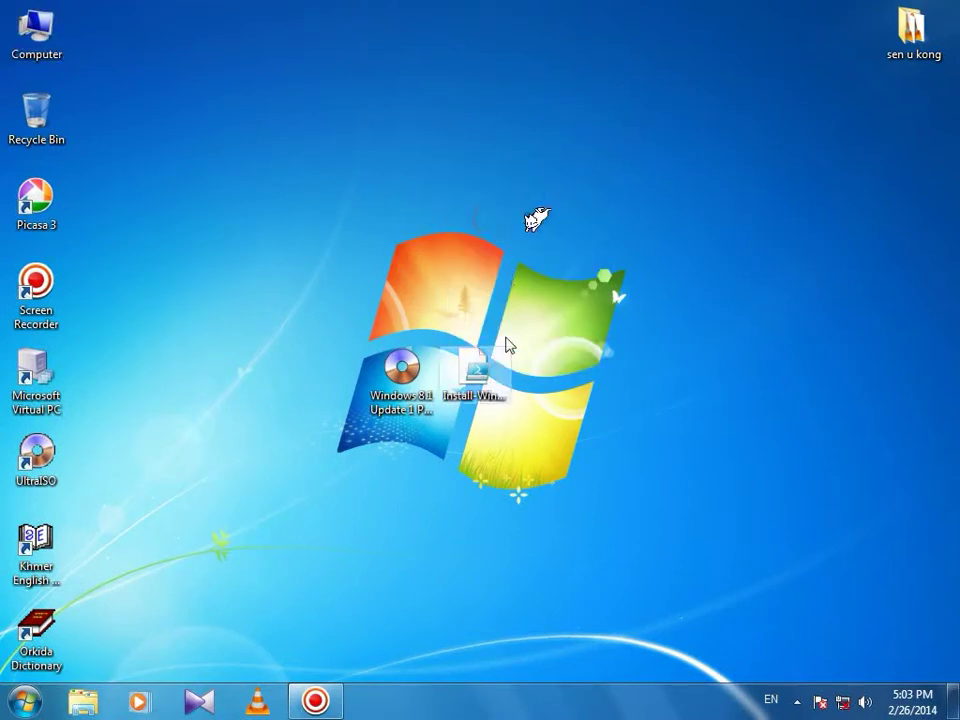
{"action": "left_click_drag", "start_coordinate": [318, 305], "coordinate": [589, 140]}
{"action": "left_click", "coordinate": [686, 161]}
{"action": "left_click", "coordinate": [665, 118]}
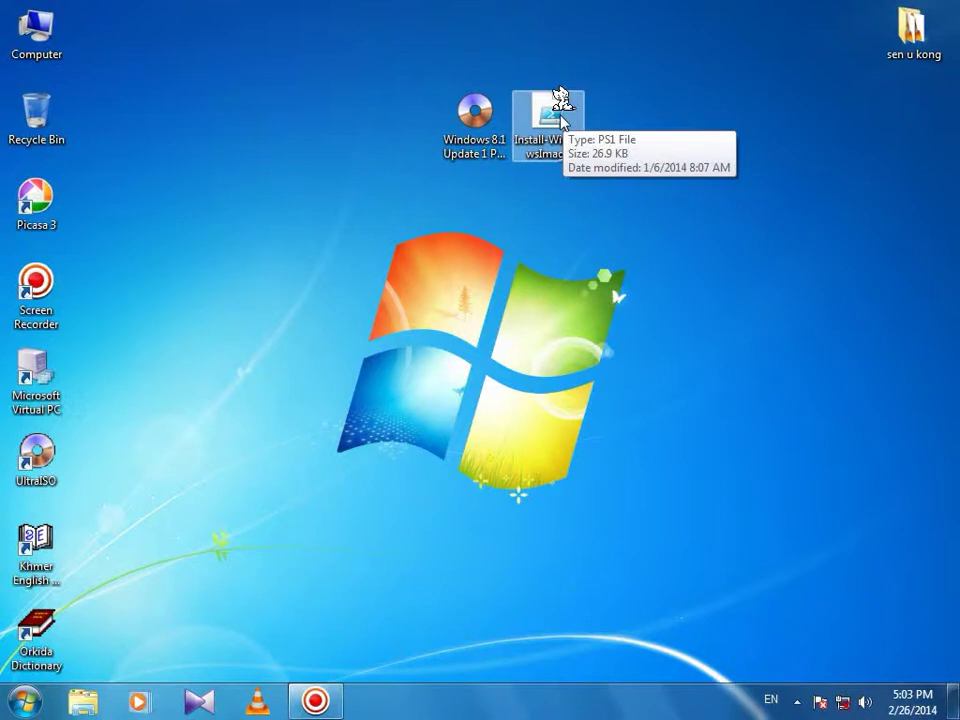
{"action": "left_click", "coordinate": [649, 107]}
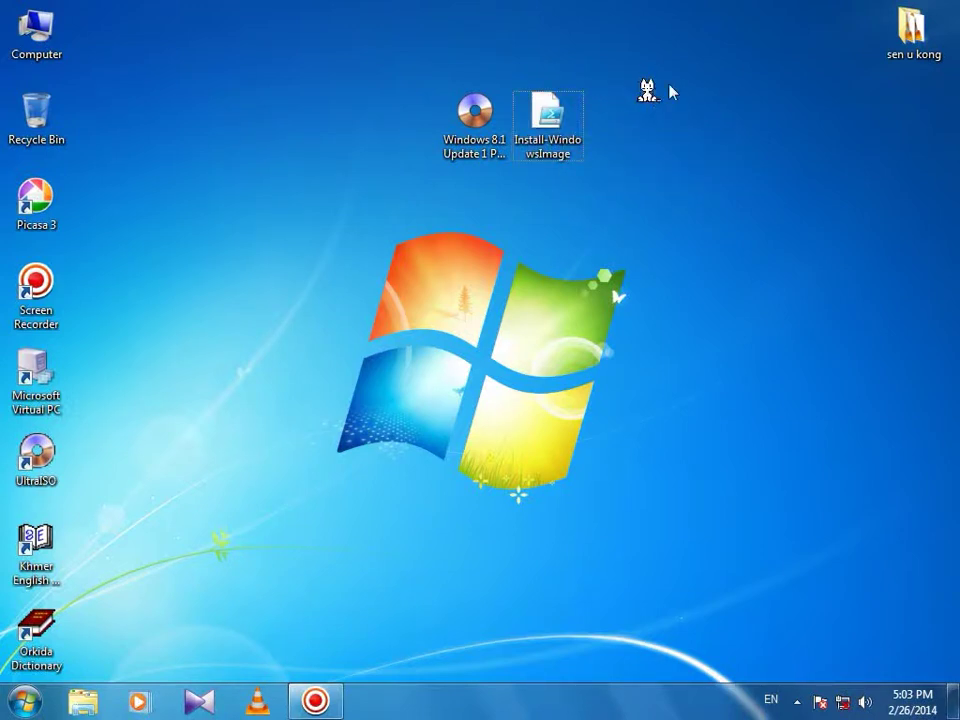
{"action": "key", "text": "super+plus"}
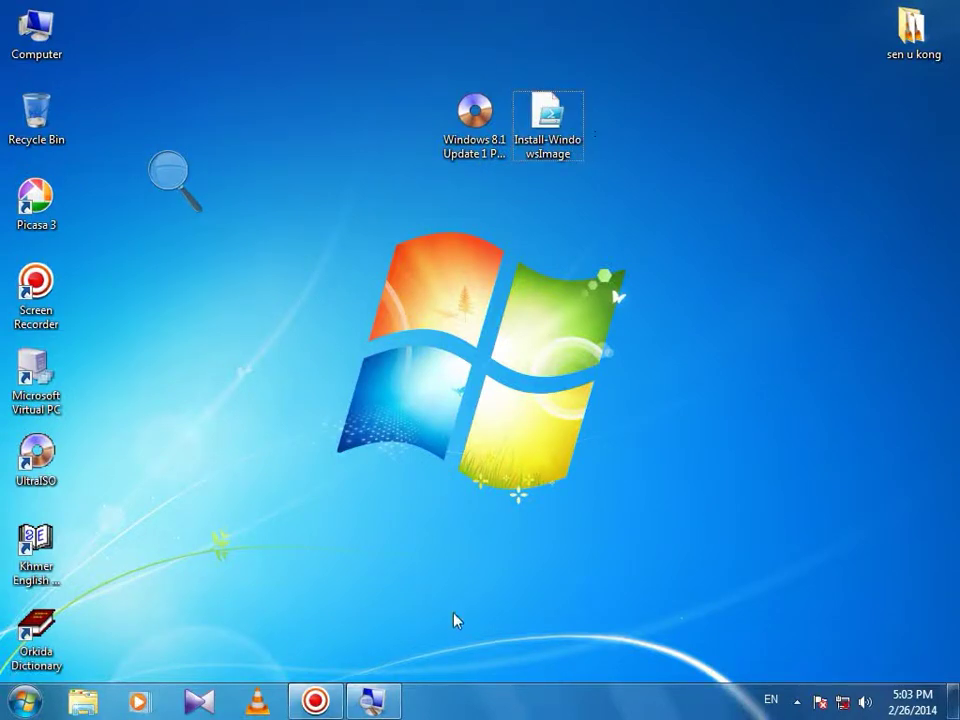
{"action": "right_click", "coordinate": [395, 698]}
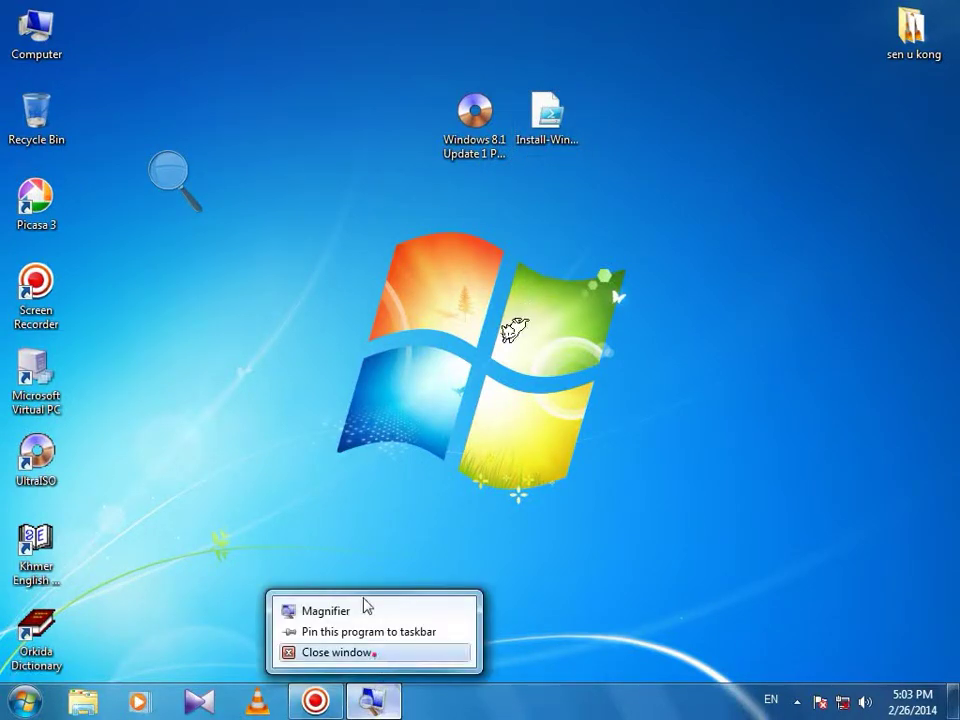
{"action": "left_click", "coordinate": [337, 652]}
{"action": "right_click", "coordinate": [311, 369]}
{"action": "left_click", "coordinate": [347, 429]}
{"action": "right_click", "coordinate": [297, 267]}
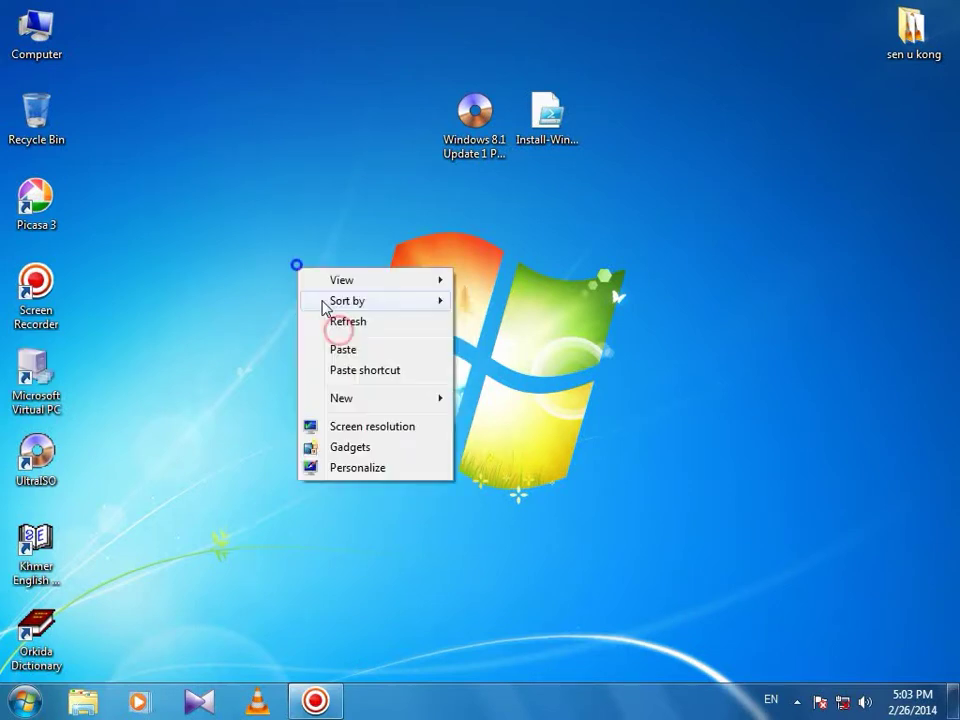
{"action": "left_click", "coordinate": [336, 321]}
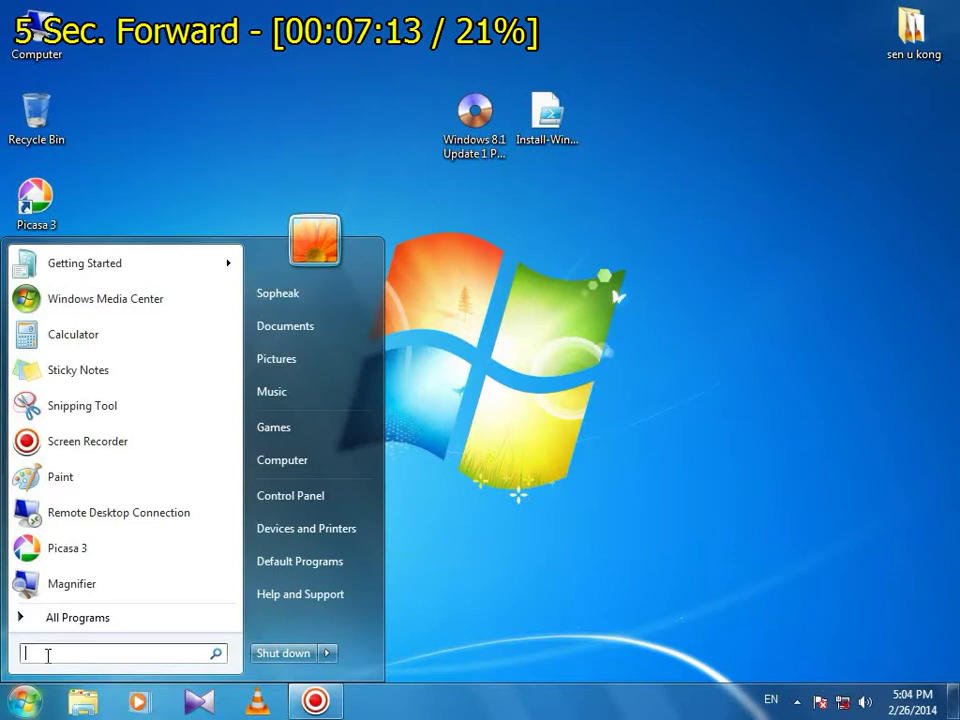
- Search for "windows pow" and run Windows PowerShell as administrator
{"action": "type", "text": "win"}
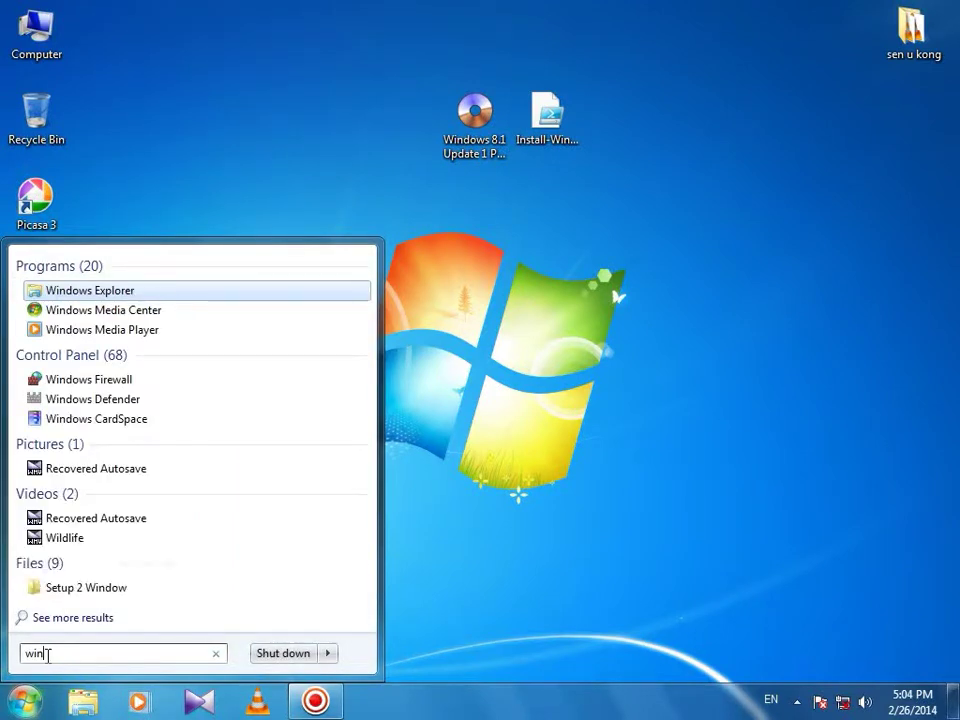
{"action": "type", "text": "dows "}
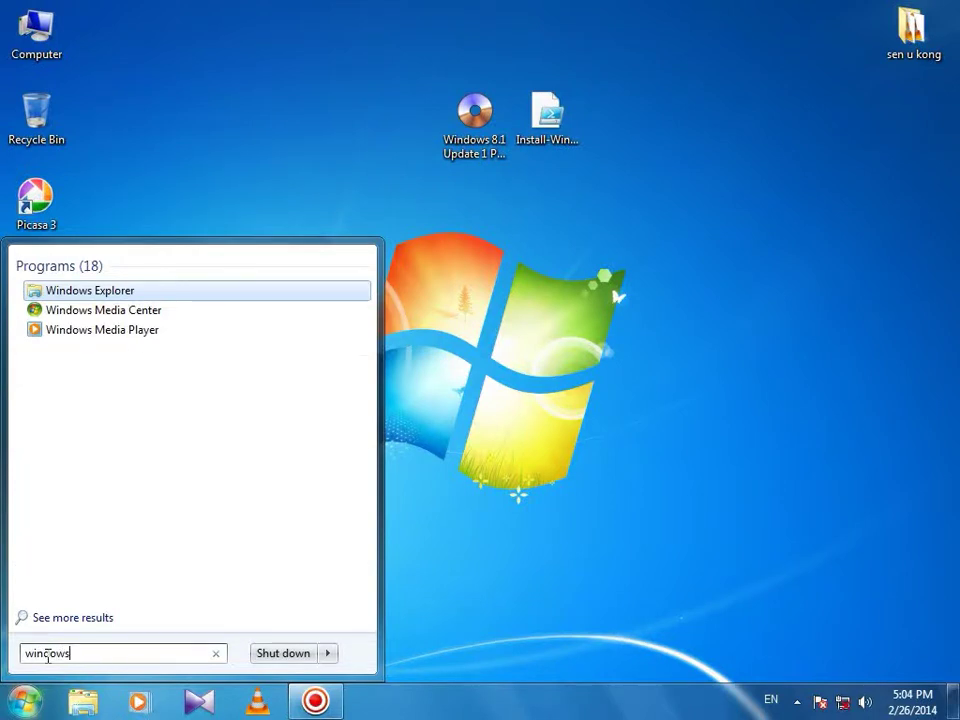
{"action": "type", "text": "pow"}
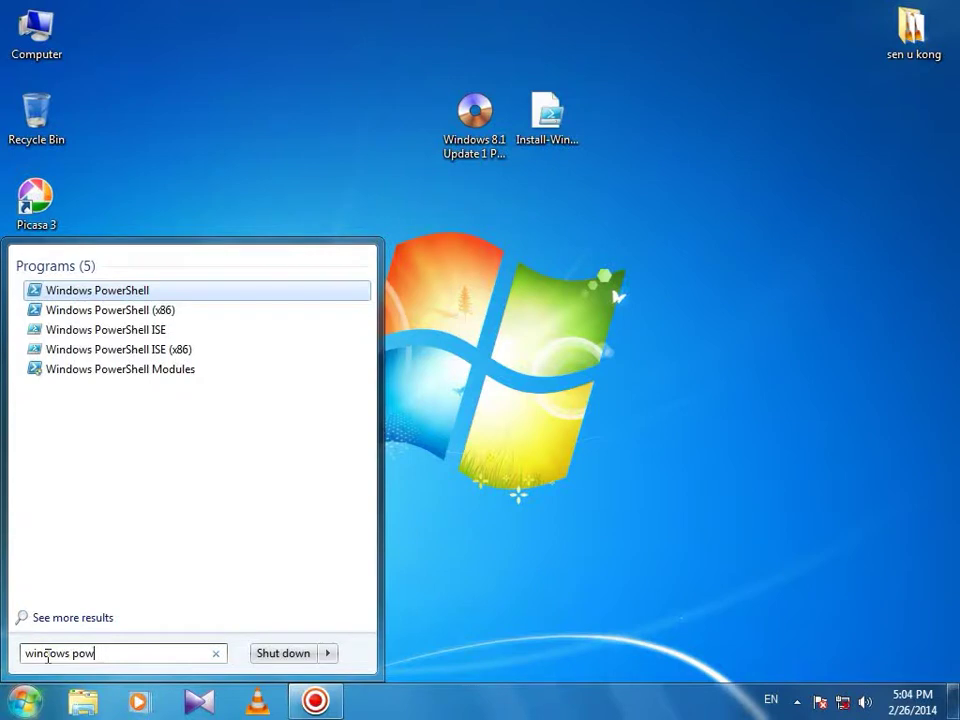
{"action": "type", "text": "s"}
{"action": "type", "text": "h"}
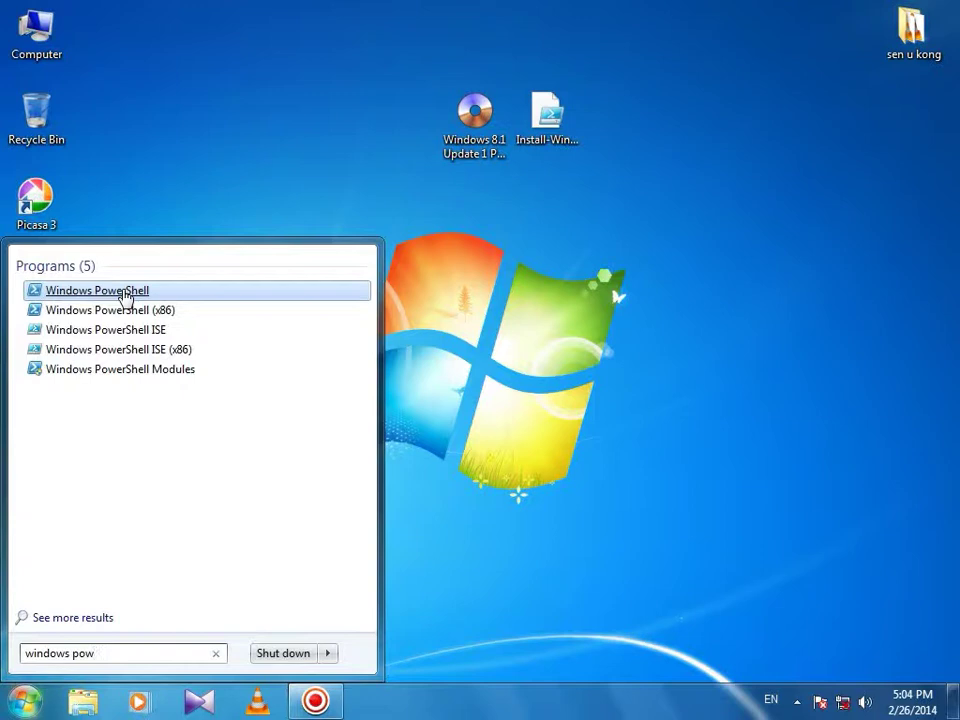
{"action": "right_click", "coordinate": [125, 293]}
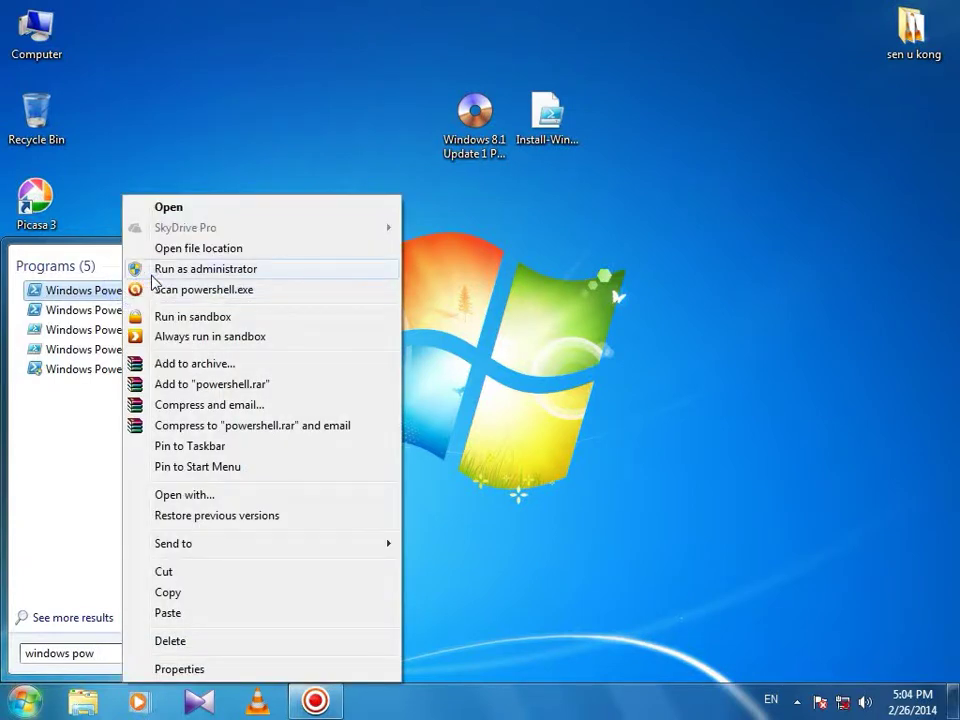
{"action": "left_click", "coordinate": [153, 270]}
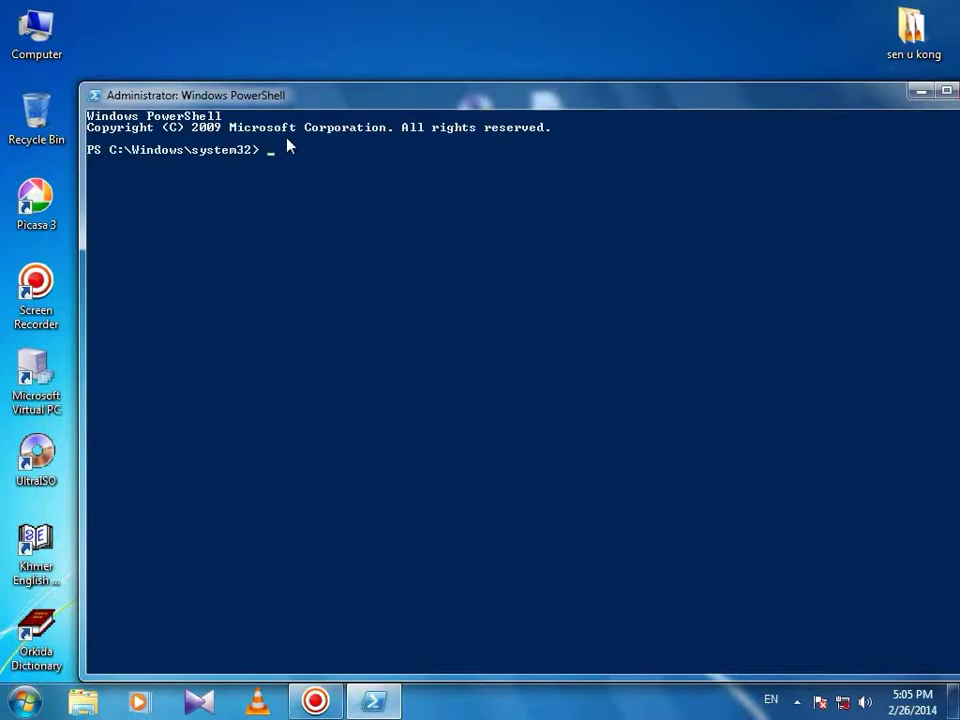
- Open the Note text file, read its Set-ExecutionPolicy and Install-WindowsImage commands, and minimize it to return to PowerShell
{"action": "double_click", "coordinate": [32, 24]}
{"action": "double_click", "coordinate": [516, 148]}
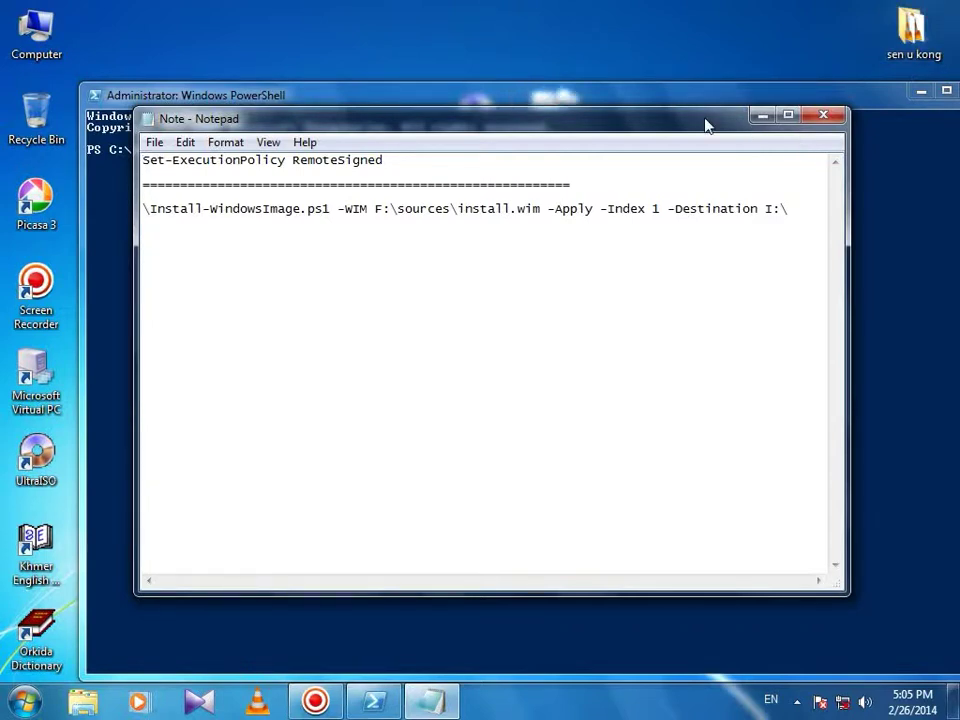
{"action": "left_click_drag", "start_coordinate": [707, 122], "coordinate": [719, 64]}
{"action": "left_click", "coordinate": [157, 101]}
{"action": "left_click", "coordinate": [626, 117]}
{"action": "left_click", "coordinate": [775, 57]}
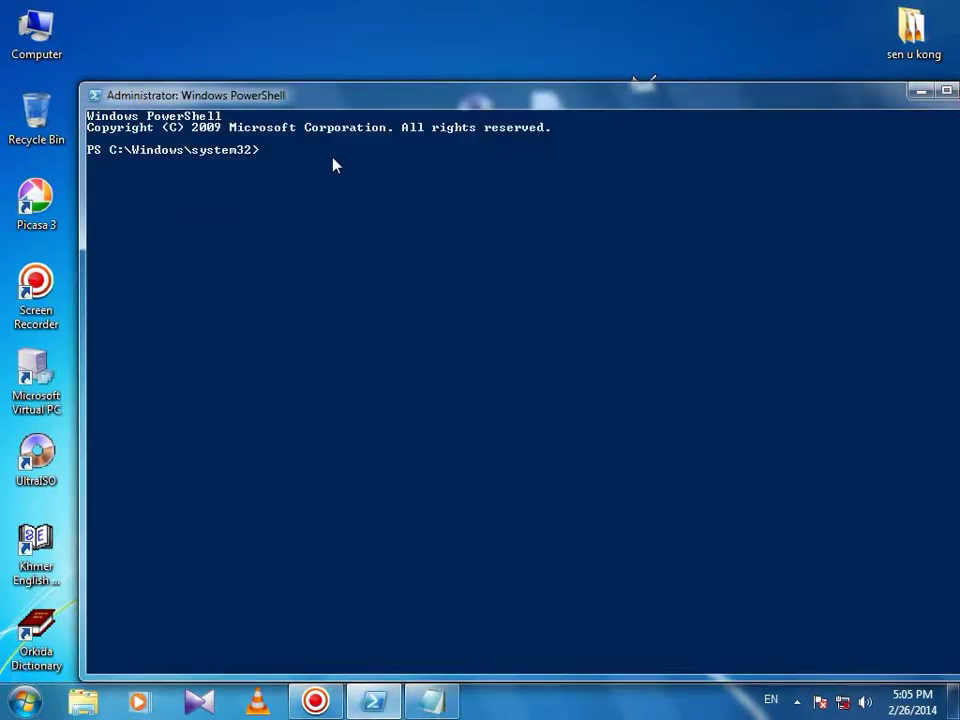
- Try to change the PowerShell execution policy by running Set-ExecutionPolicy Remotsigned
{"action": "type", "text": "set-"}
{"action": "key", "text": "Tab"}
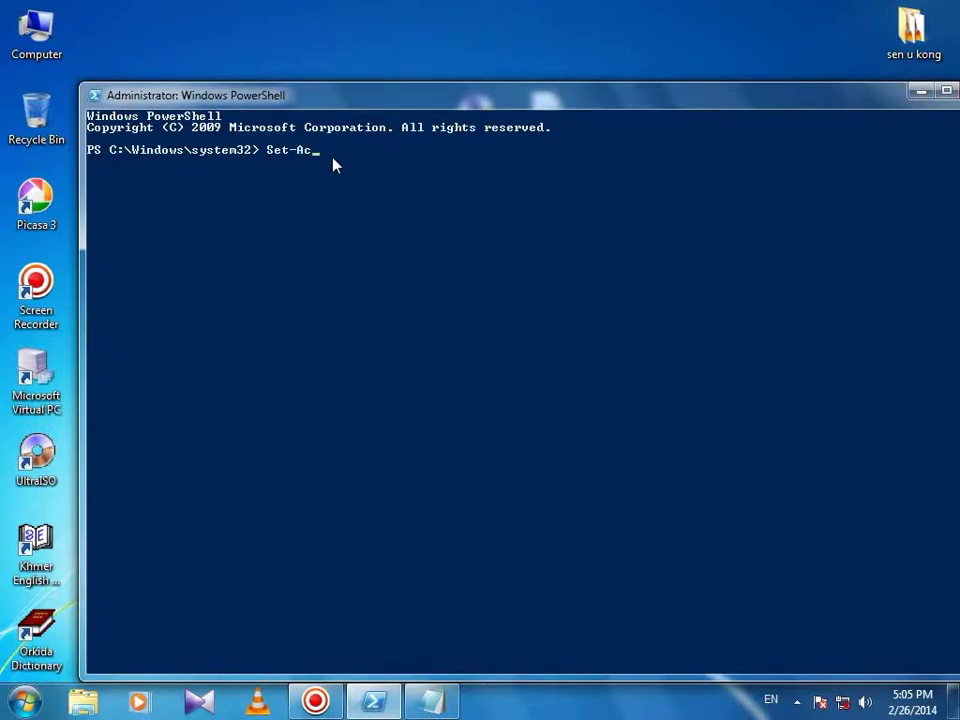
{"action": "key", "text": "BackSpace"}
{"action": "type", "text": "et-Ex"}
{"action": "key", "text": "Tab"}
{"action": "type", "text": ".\\r"}
{"action": "type", "text": "e"}
{"action": "key", "text": "Tab"}
{"action": "key", "text": "BackSpace"}
{"action": "key", "text": "BackSpace"}
{"action": "key", "text": "BackSpace"}
{"action": "key", "text": "BackSpace"}
{"action": "key", "text": "BackSpace"}
{"action": "key", "text": "BackSpace"}
{"action": "key", "text": "BackSpace"}
{"action": "key", "text": "BackSpace"}
{"action": "key", "text": "BackSpace"}
{"action": "key", "text": "BackSpace"}
{"action": "key", "text": "BackSpace"}
{"action": "key", "text": "BackSpace"}
{"action": "key", "text": "BackSpace"}
{"action": "key", "text": "BackSpace"}
{"action": "type", "text": "r"}
{"action": "key", "text": "BackSpace"}
{"action": "type", "text": "Remotsi"}
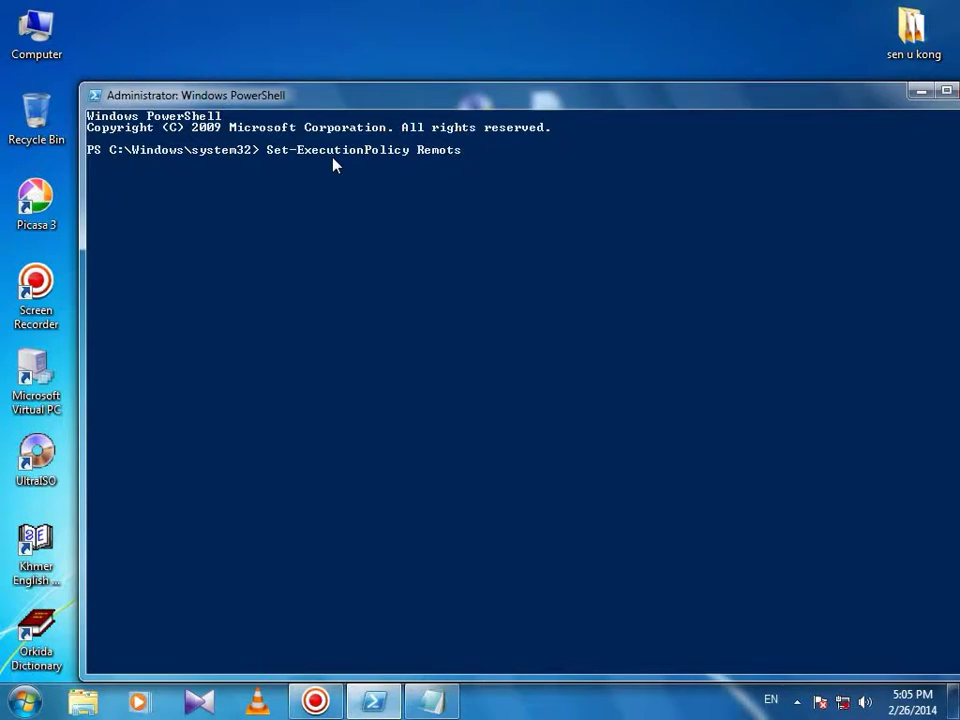
{"action": "type", "text": "gned"}
{"action": "key", "text": "Return"}
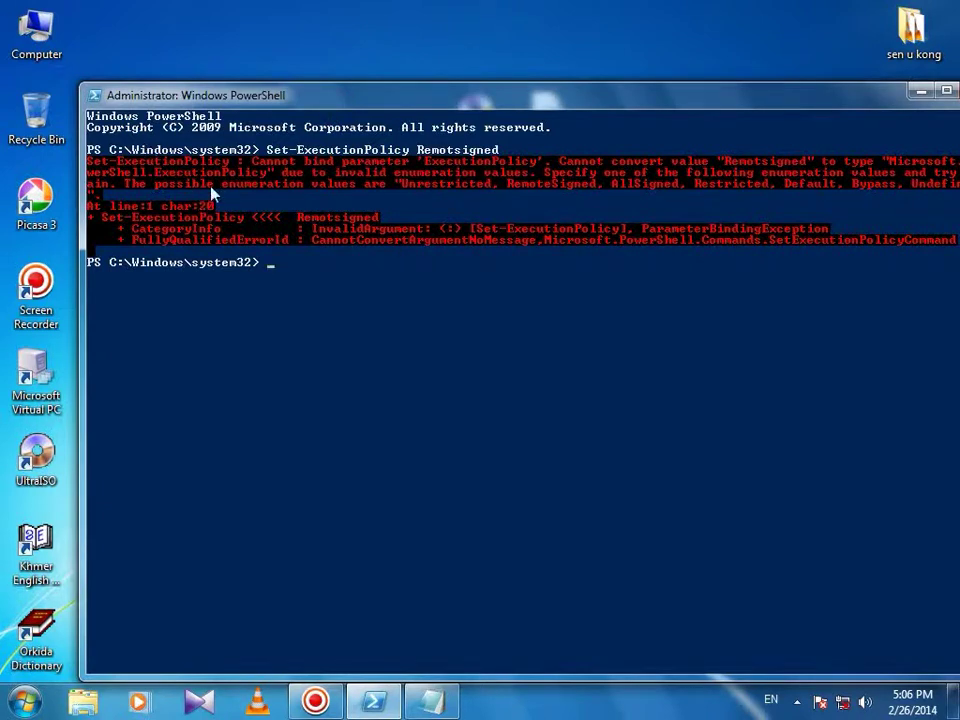
- Run Set-ExecutionPolicy Remotesigned in PowerShell, keeping the current Windows color scheme, and accept the policy change with y
{"action": "type", "text": "set-ex"}
{"action": "key", "text": "Tab"}
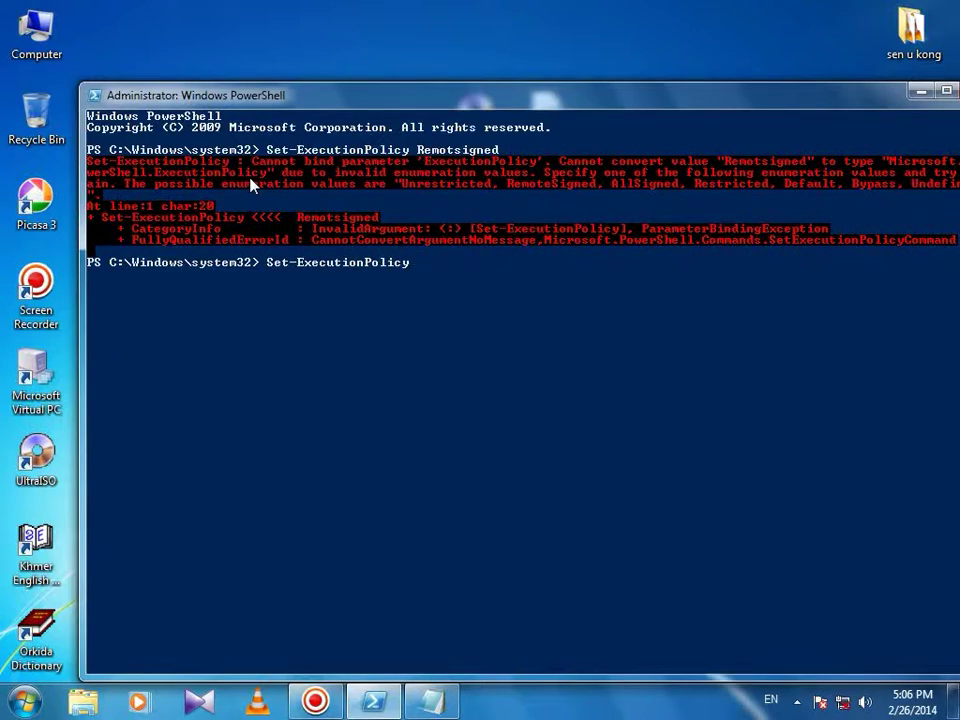
{"action": "type", "text": "Remot"}
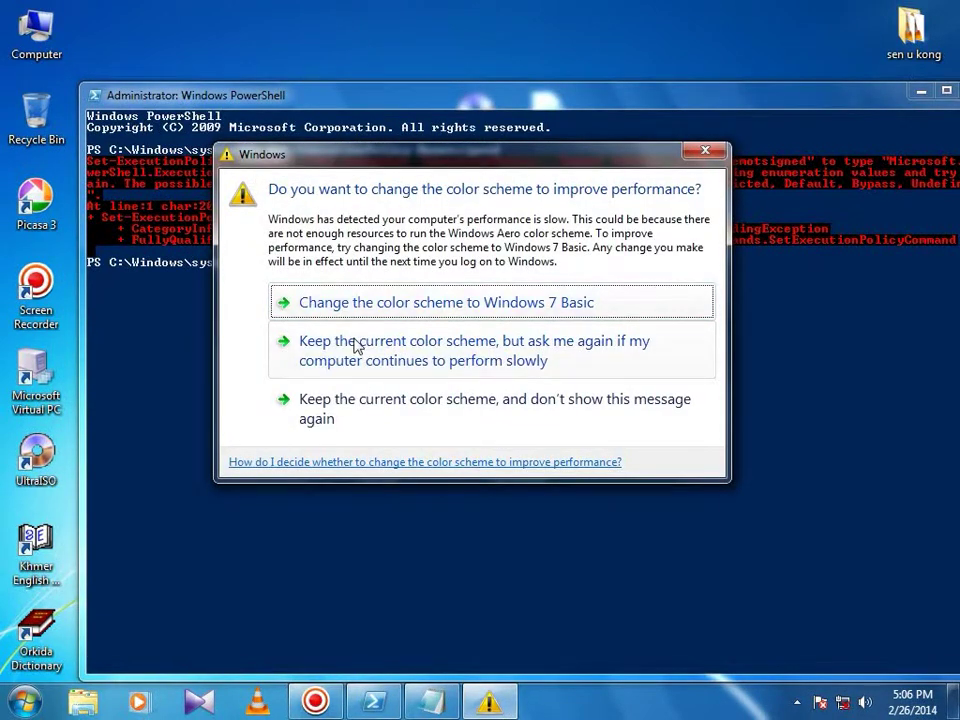
{"action": "left_click", "coordinate": [293, 340]}
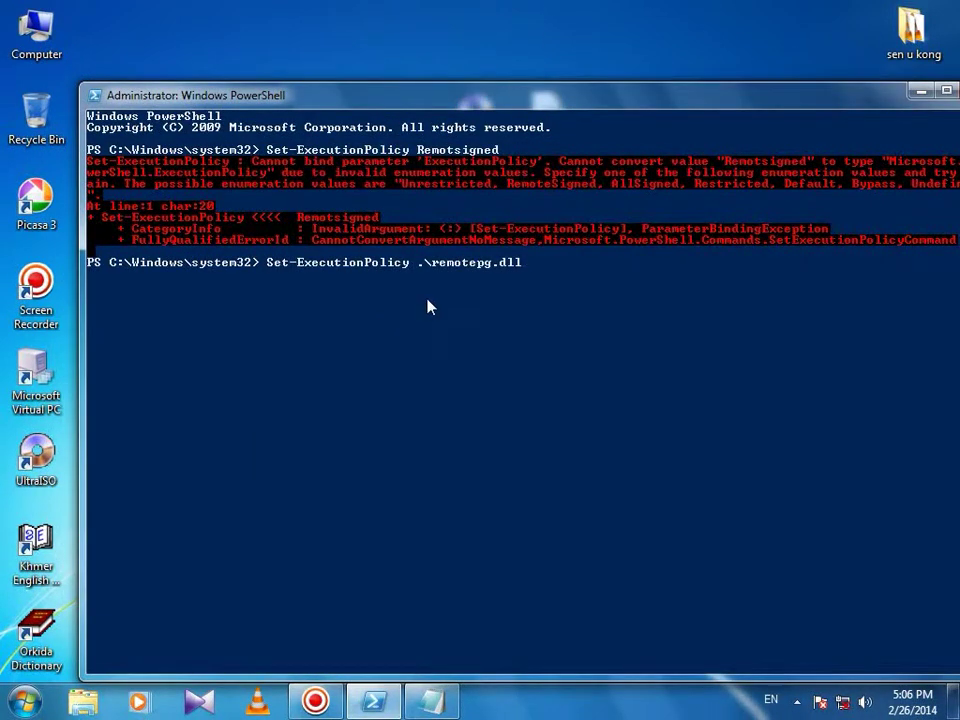
{"action": "key", "text": "BackSpace"}
{"action": "key", "text": "BackSpace"}
{"action": "key", "text": "BackSpace"}
{"action": "key", "text": "BackSpace"}
{"action": "key", "text": "BackSpace"}
{"action": "key", "text": "BackSpace"}
{"action": "key", "text": "BackSpace"}
{"action": "key", "text": "BackSpace"}
{"action": "key", "text": "BackSpace"}
{"action": "key", "text": "BackSpace"}
{"action": "key", "text": "BackSpace"}
{"action": "key", "text": "BackSpace"}
{"action": "key", "text": "BackSpace"}
{"action": "key", "text": "BackSpace"}
{"action": "type", "text": "Re"}
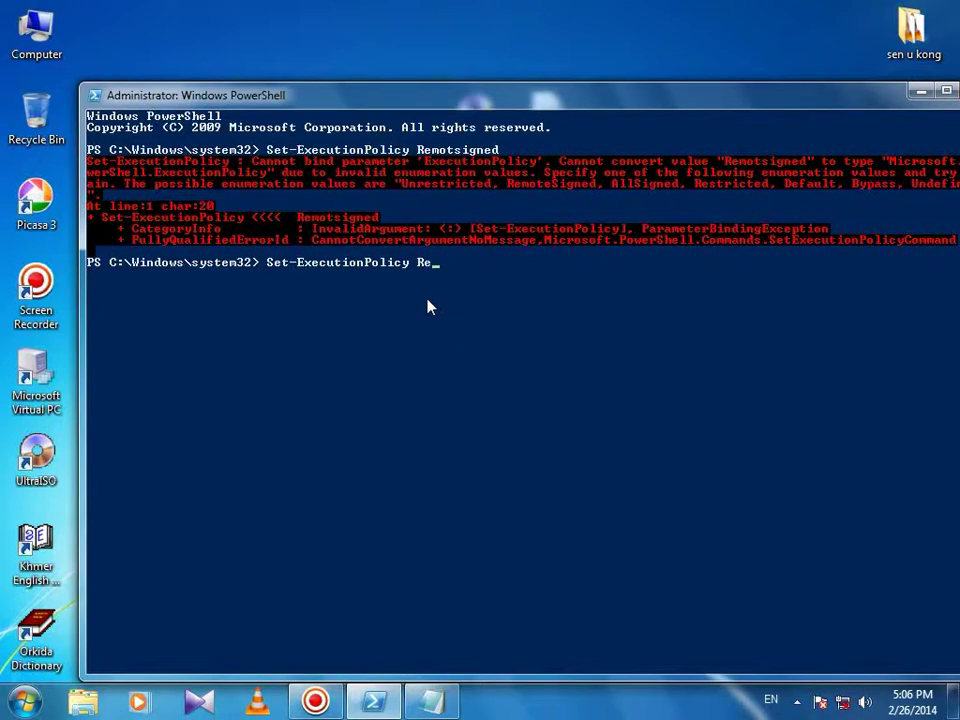
{"action": "type", "text": "motesigned"}
{"action": "key", "text": "Return"}
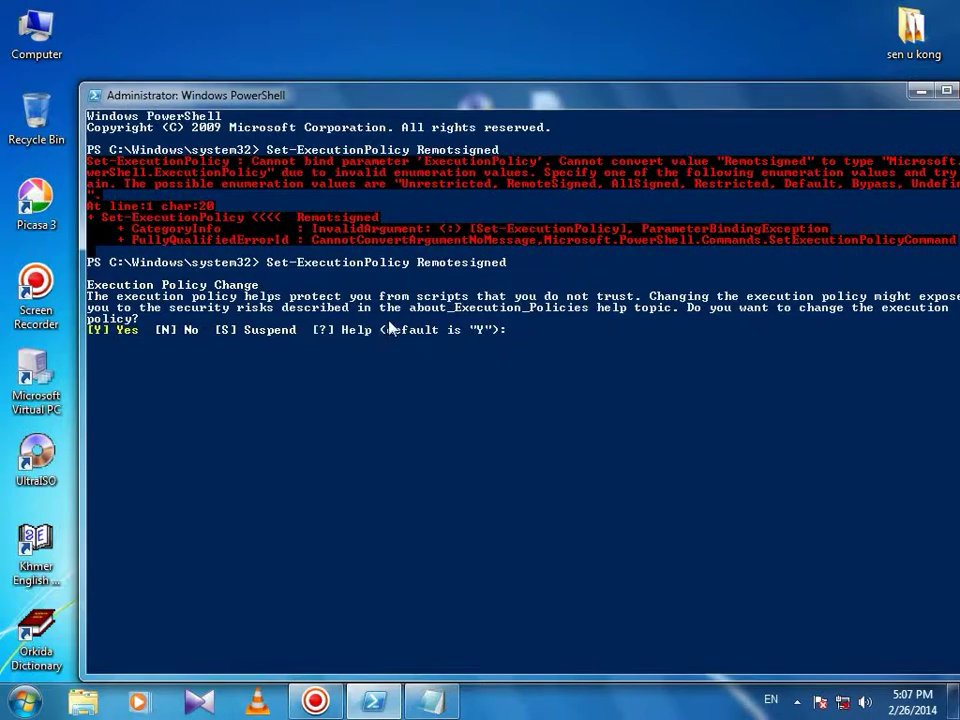
{"action": "type", "text": "y"}
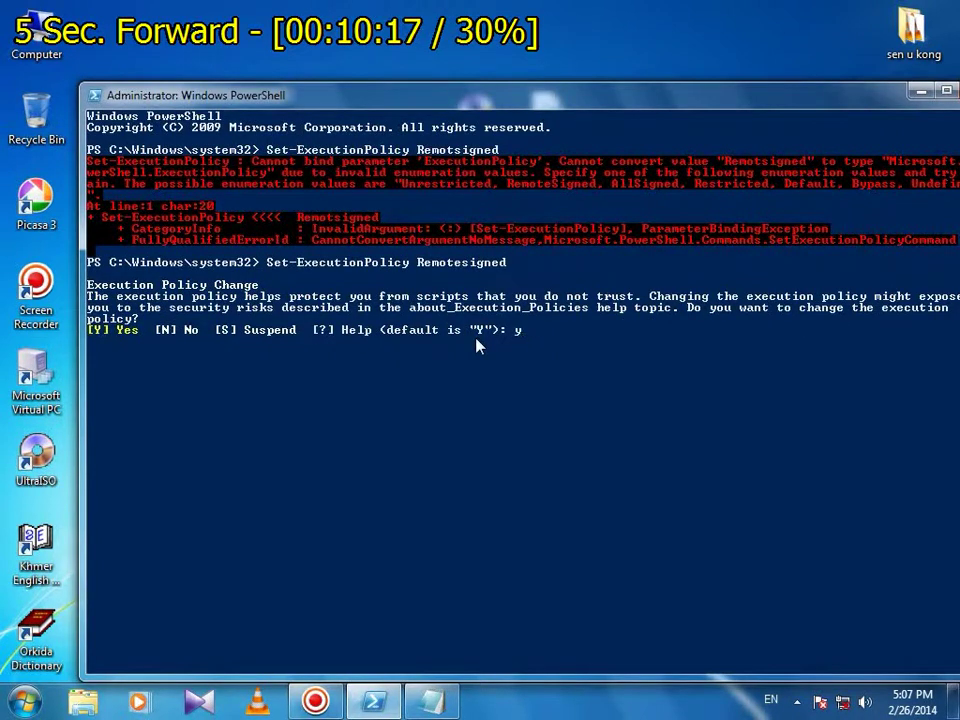
{"action": "key", "text": "Return"}
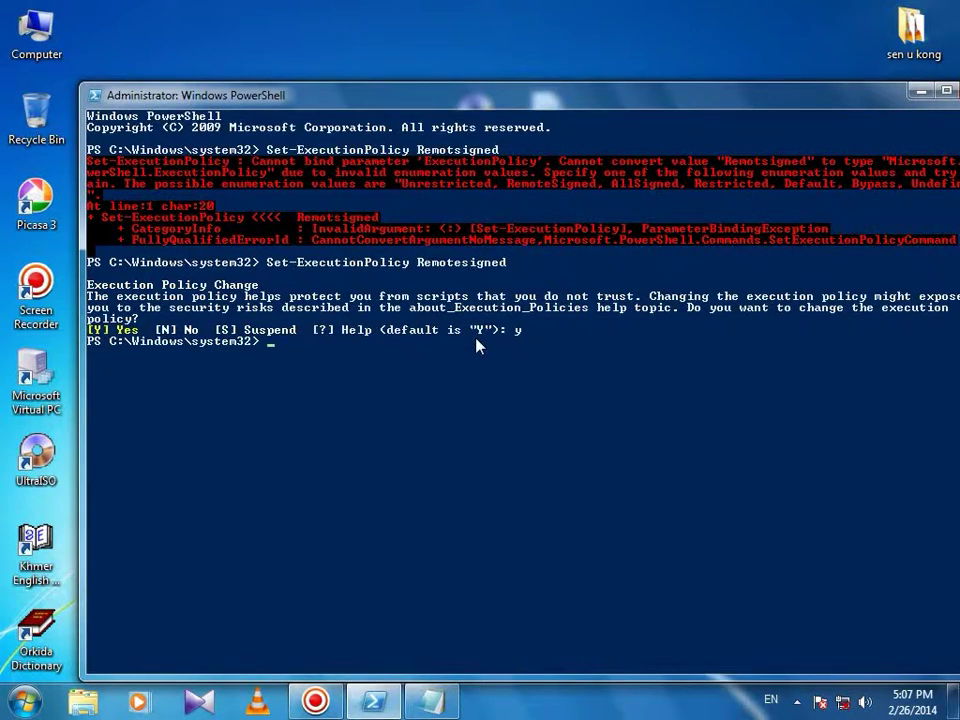
- Change the PowerShell working directory to C:\
{"action": "type", "text": "cd C;"}
{"action": "key", "text": "BackSpace"}
{"action": "type", "text": ":\\"}
{"action": "key", "text": "Return"}
- Copy the Install-WindowsImage script from the desktop into the root of Local Disk (C:), granting administrator permission
{"action": "key", "text": "super+d"}
{"action": "right_click", "coordinate": [348, 113]}
{"action": "left_click", "coordinate": [398, 166]}
{"action": "right_click", "coordinate": [545, 118]}
{"action": "left_click", "coordinate": [633, 91]}
{"action": "right_click", "coordinate": [546, 117]}
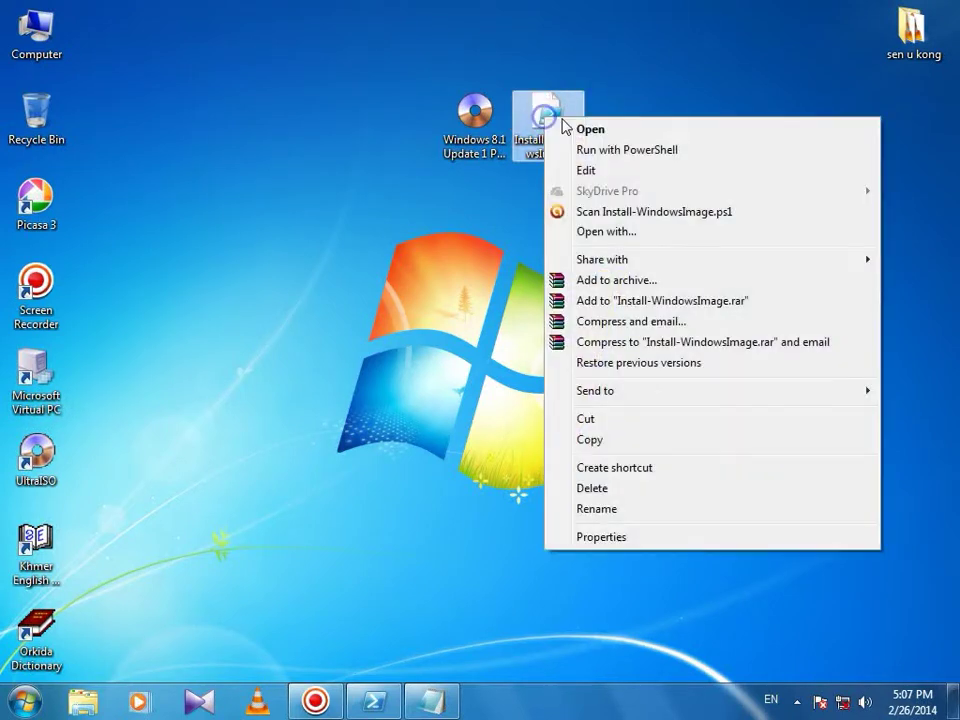
{"action": "left_click", "coordinate": [590, 440]}
{"action": "double_click", "coordinate": [39, 52]}
{"action": "double_click", "coordinate": [279, 134]}
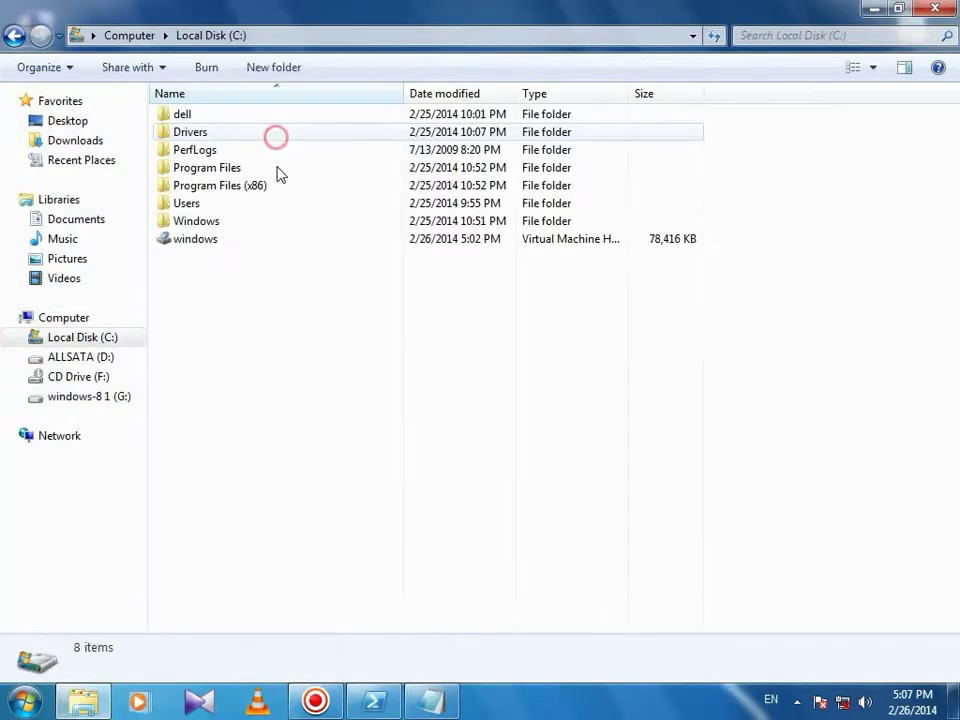
{"action": "right_click", "coordinate": [230, 281]}
{"action": "left_click", "coordinate": [277, 389]}
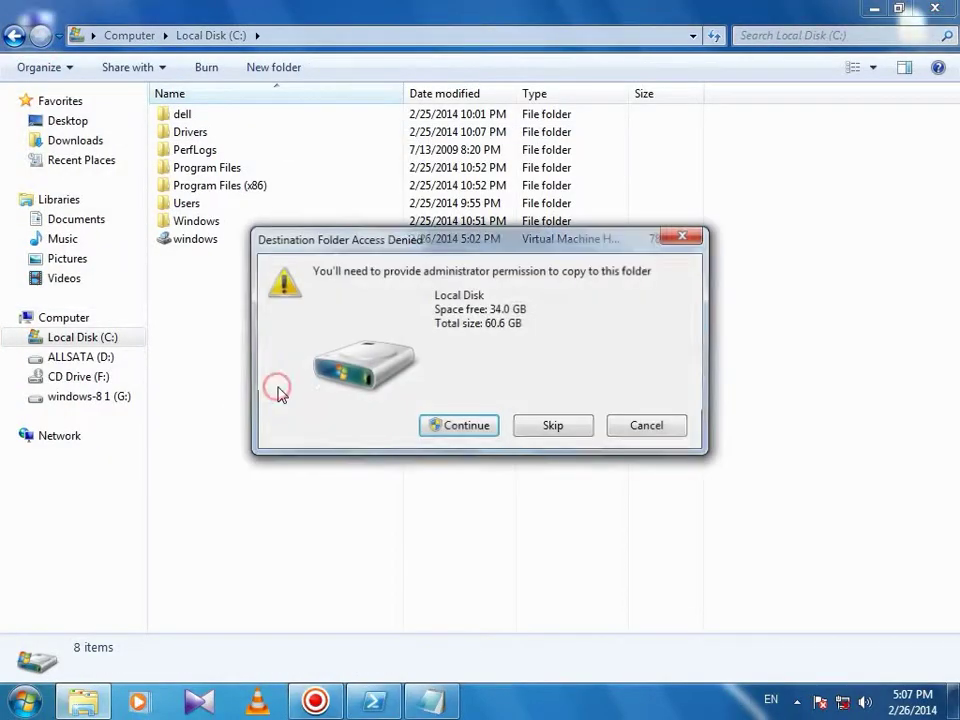
{"action": "left_click", "coordinate": [459, 428]}
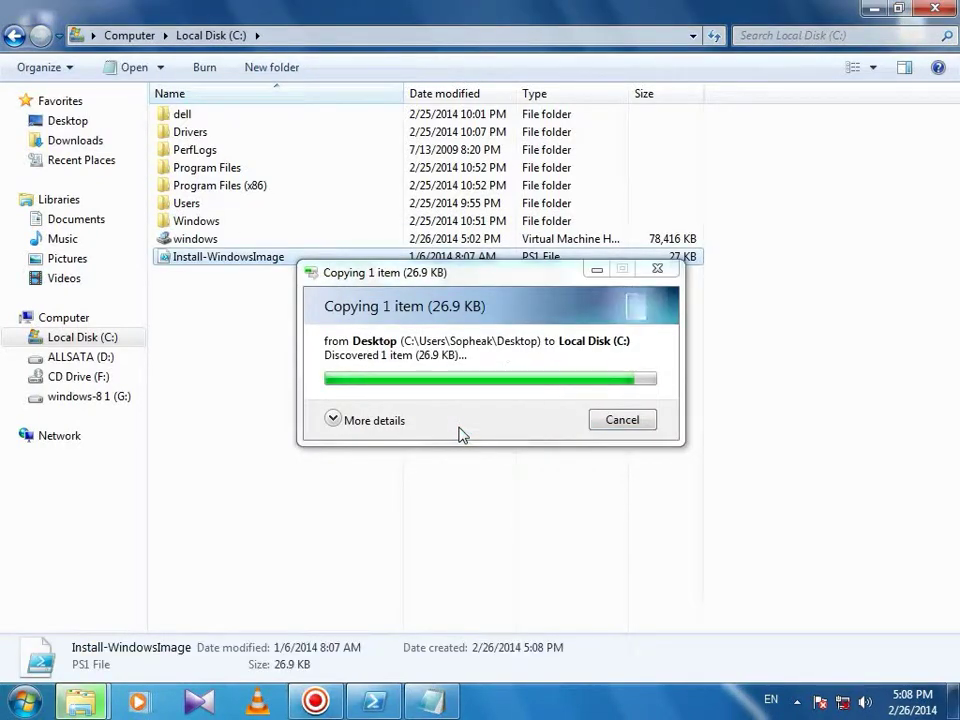
{"action": "right_click", "coordinate": [328, 354]}
{"action": "left_click", "coordinate": [373, 433]}
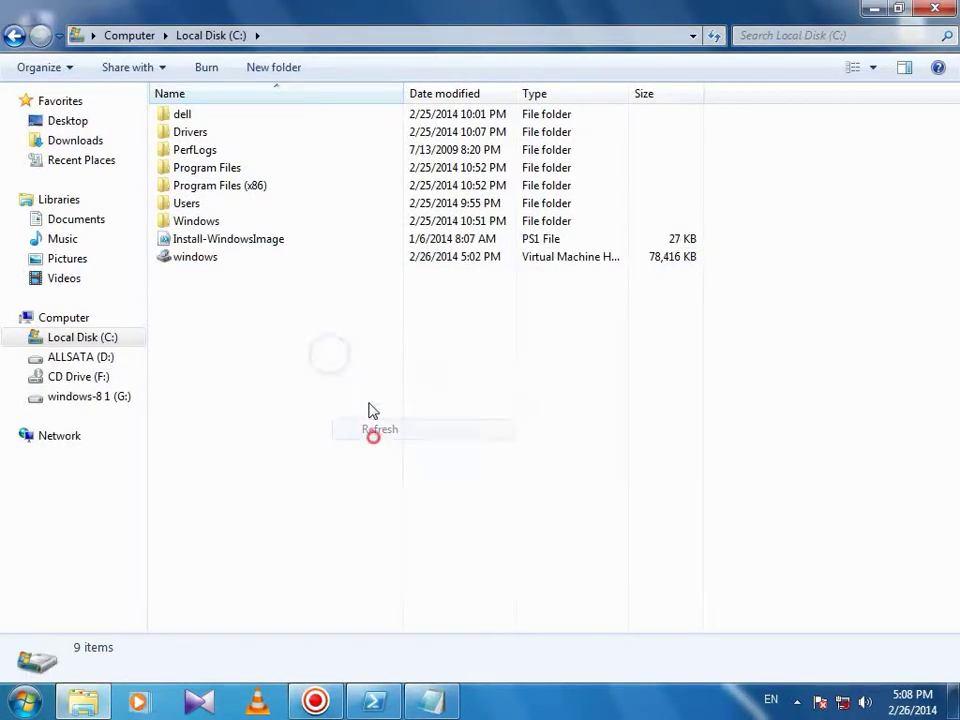
{"action": "right_click", "coordinate": [358, 379]}
{"action": "left_click", "coordinate": [393, 450]}
{"action": "right_click", "coordinate": [317, 360]}
{"action": "left_click", "coordinate": [356, 433]}
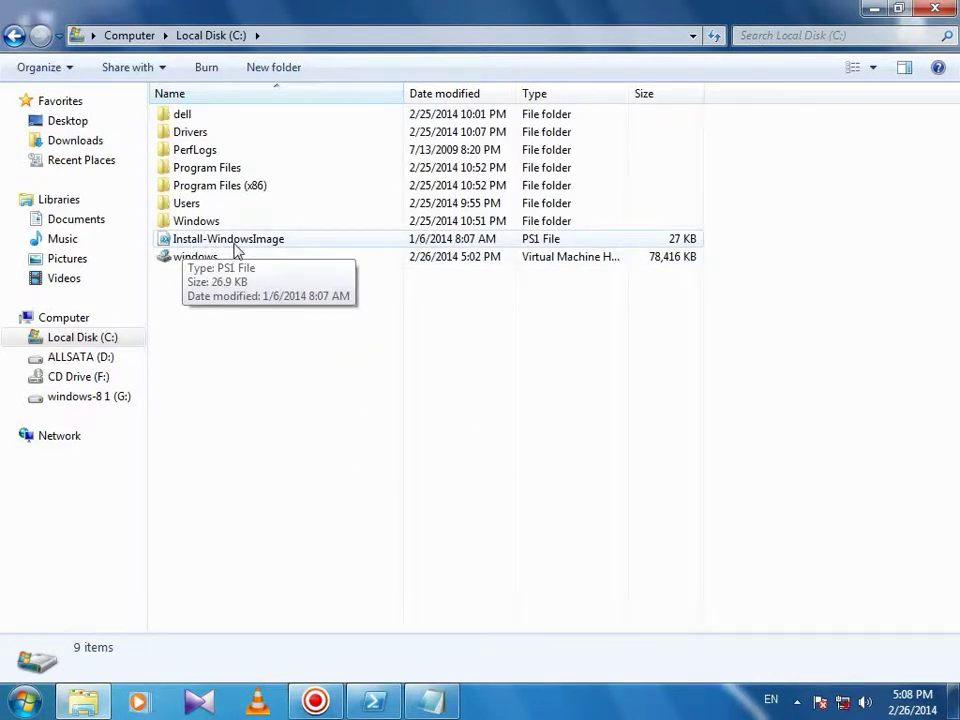
{"action": "right_click", "coordinate": [279, 330]}
{"action": "left_click", "coordinate": [319, 400]}
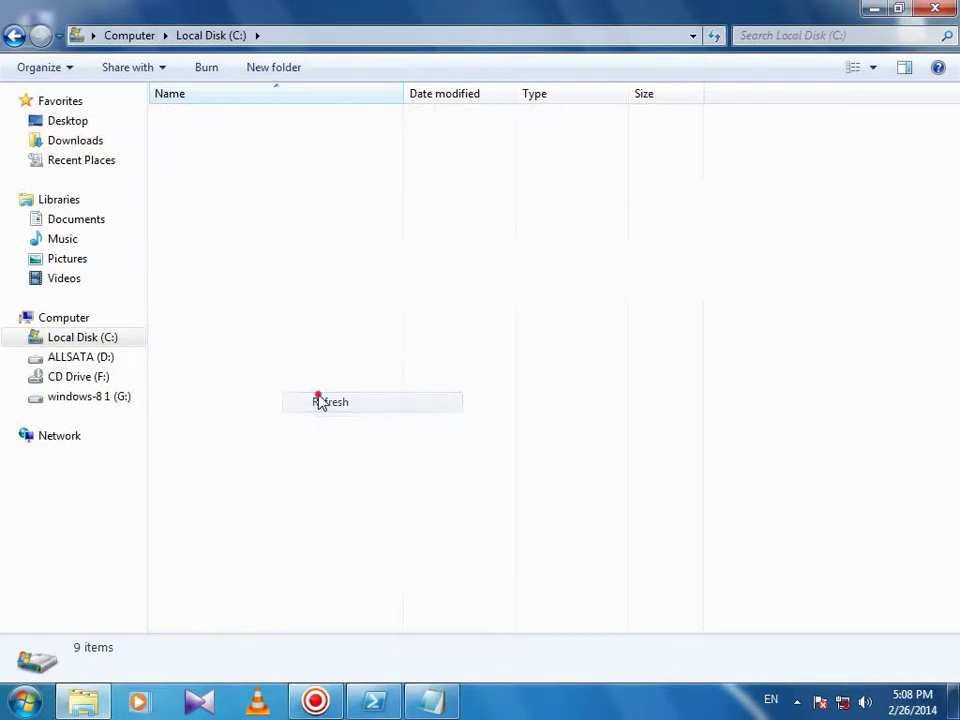
{"action": "right_click", "coordinate": [315, 386]}
{"action": "left_click", "coordinate": [348, 460]}
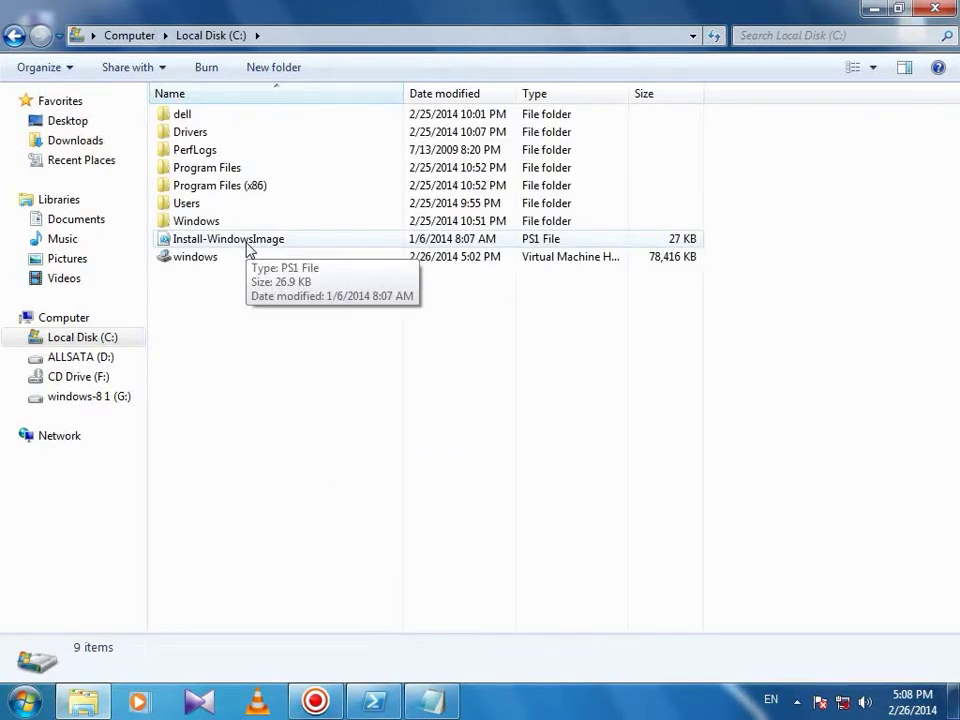
- Review the properties of the Install-WindowsImage script copied to Local Disk (C:)
{"action": "left_click", "coordinate": [182, 240]}
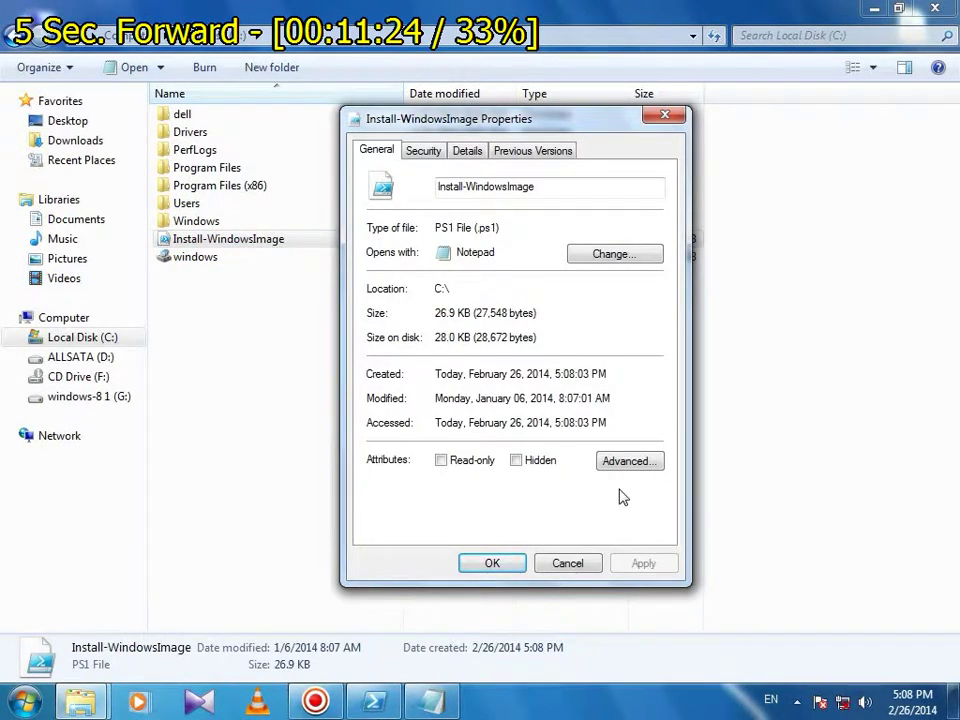
{"action": "left_click", "coordinate": [490, 563]}
{"action": "right_click", "coordinate": [205, 243]}
{"action": "left_click", "coordinate": [276, 636]}
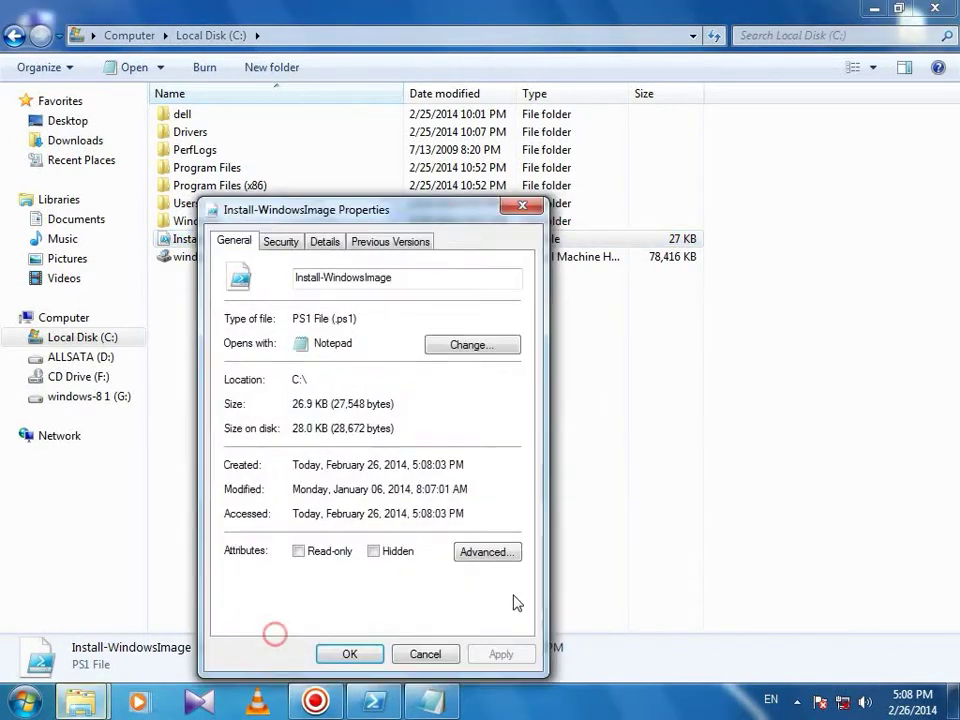
{"action": "left_click", "coordinate": [349, 655]}
- Return to the desktop and move the Windows 8.1 image icon away from the Install-WindowsImage script icon
{"action": "right_click", "coordinate": [481, 351]}
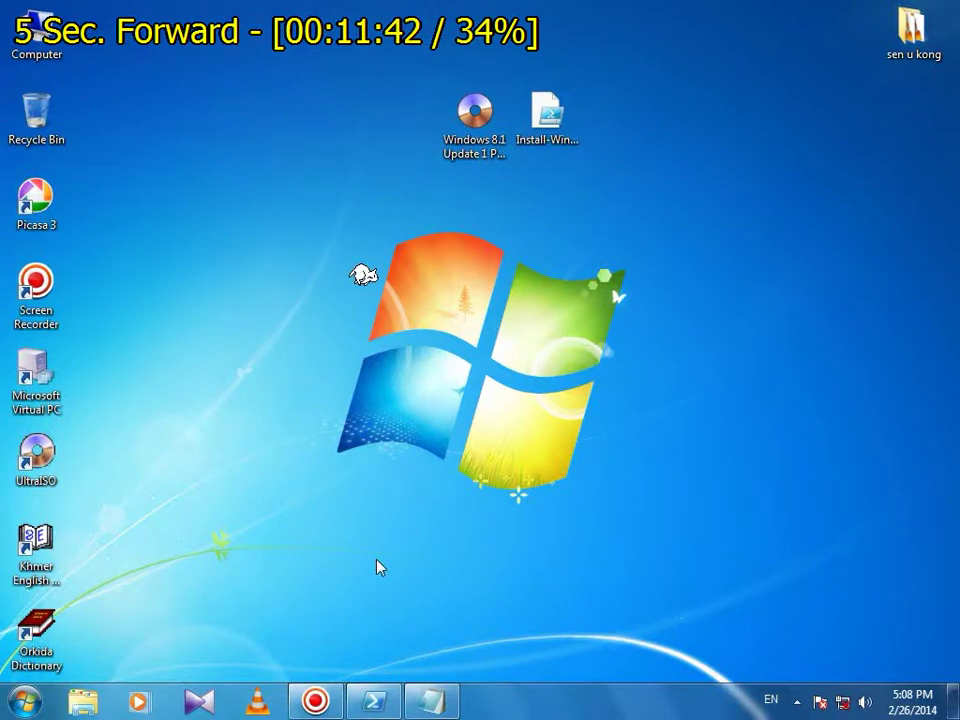
{"action": "right_click", "coordinate": [312, 152]}
{"action": "left_click", "coordinate": [340, 204]}
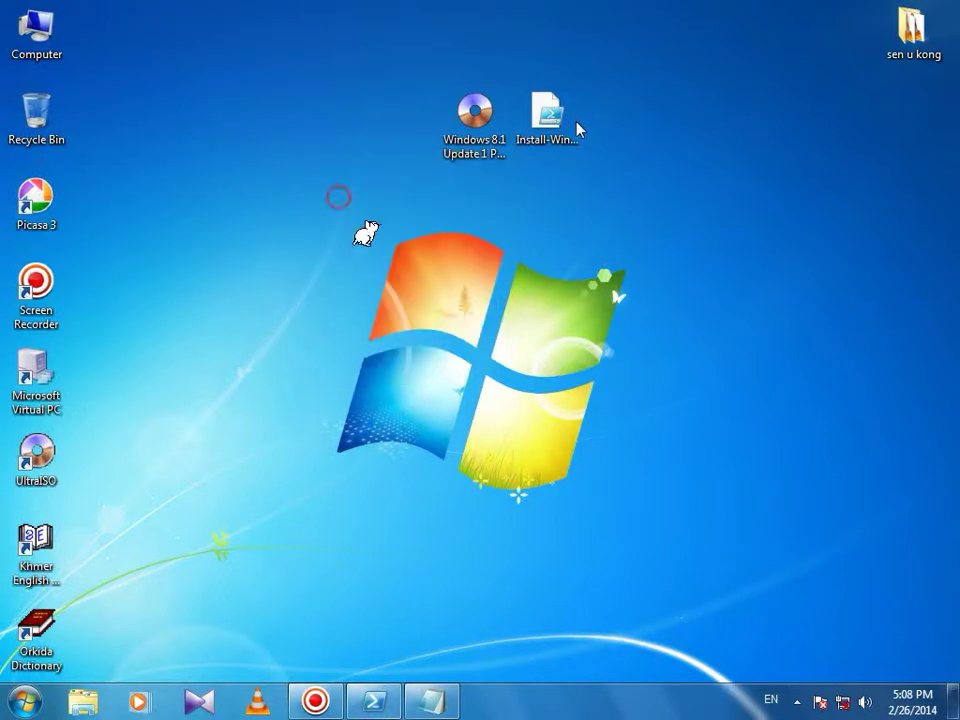
{"action": "left_click_drag", "start_coordinate": [446, 167], "coordinate": [291, 105]}
{"action": "right_click", "coordinate": [356, 73]}
{"action": "left_click", "coordinate": [392, 128]}
- Check the virtual CD Drive (F:) among the drives in Computer, and close the window
{"action": "double_click", "coordinate": [52, 36]}
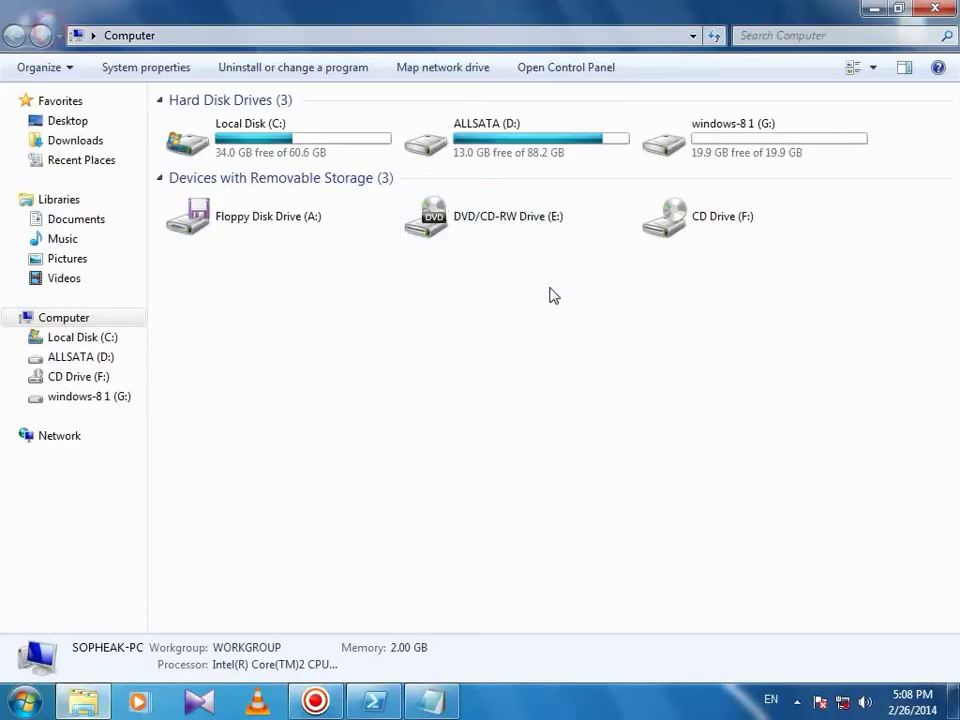
{"action": "right_click", "coordinate": [598, 292]}
{"action": "left_click", "coordinate": [634, 368]}
{"action": "left_click", "coordinate": [690, 224]}
{"action": "left_click", "coordinate": [701, 302]}
{"action": "left_click", "coordinate": [935, 9]}
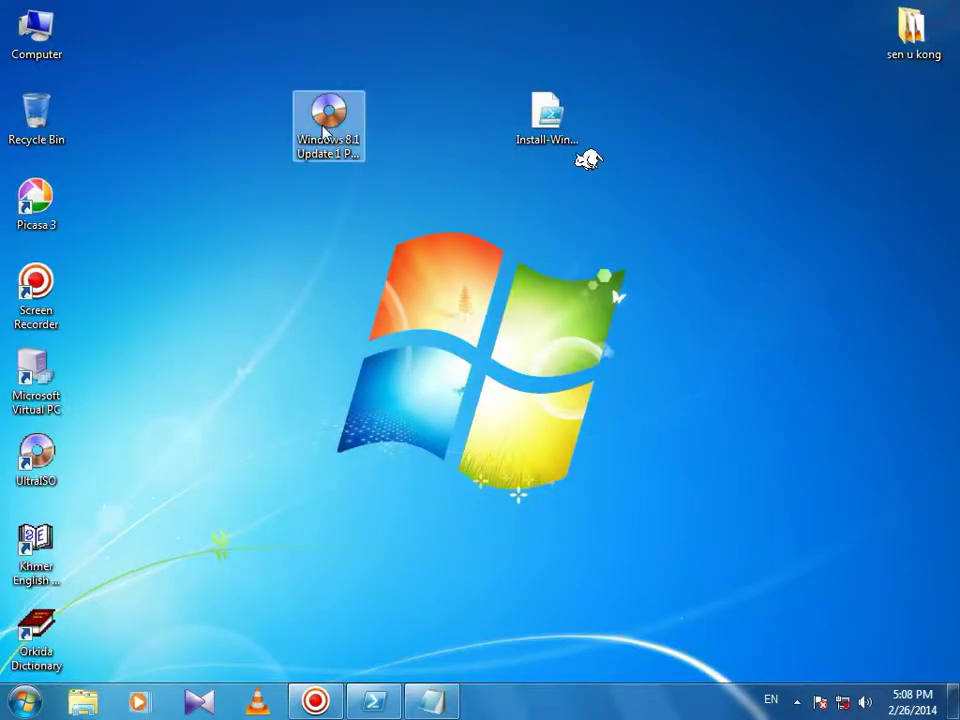
- Mount the Windows 8.1 Update 1 Pro (64bit) ISO from the desktop to drive F: with UltraISO
{"action": "right_click", "coordinate": [476, 47]}
{"action": "left_click", "coordinate": [500, 101]}
{"action": "left_click", "coordinate": [350, 122]}
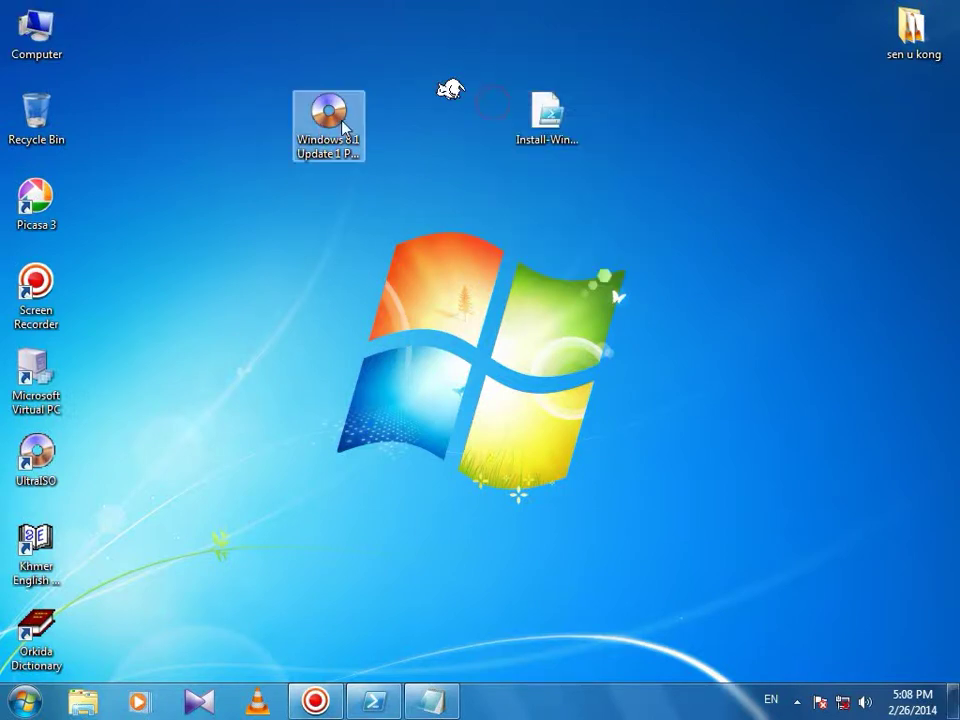
{"action": "right_click", "coordinate": [331, 122]}
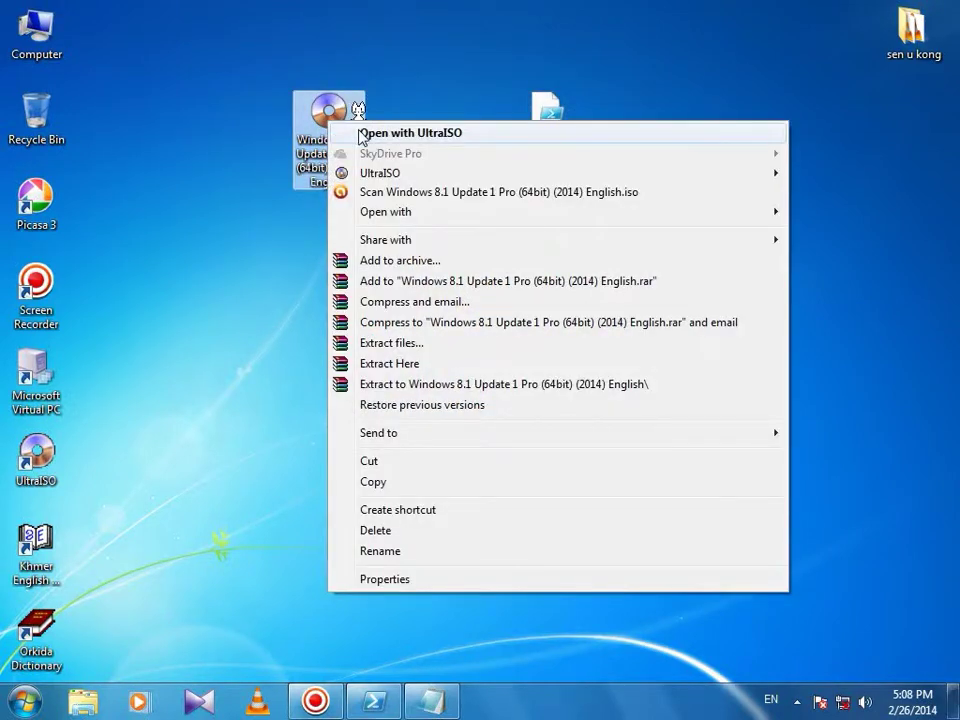
{"action": "mouse_move", "coordinate": [392, 221]}
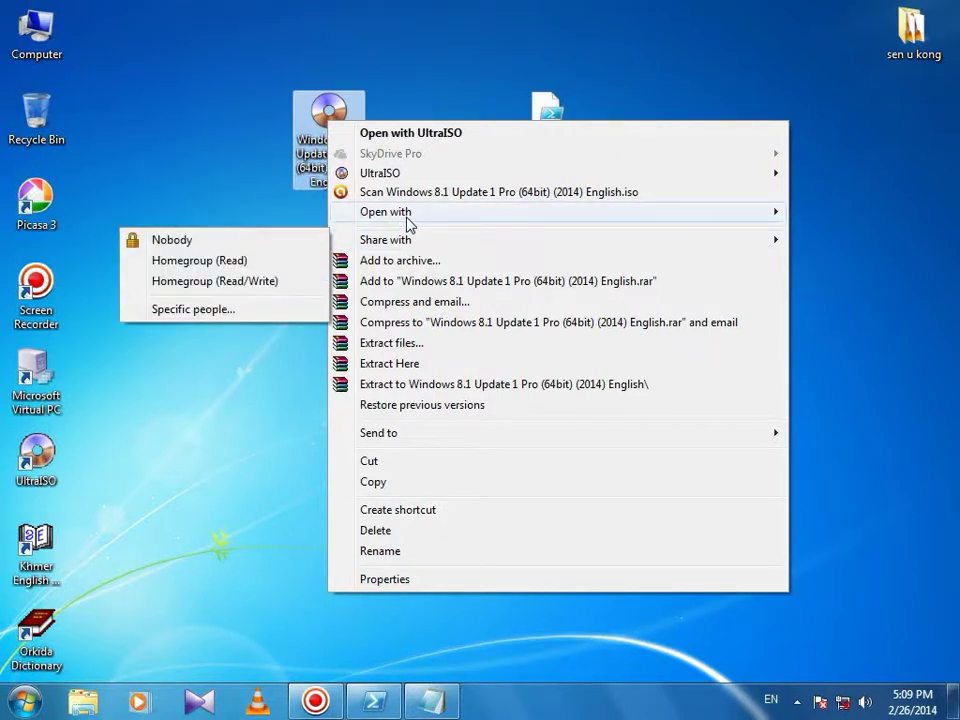
{"action": "mouse_move", "coordinate": [401, 172]}
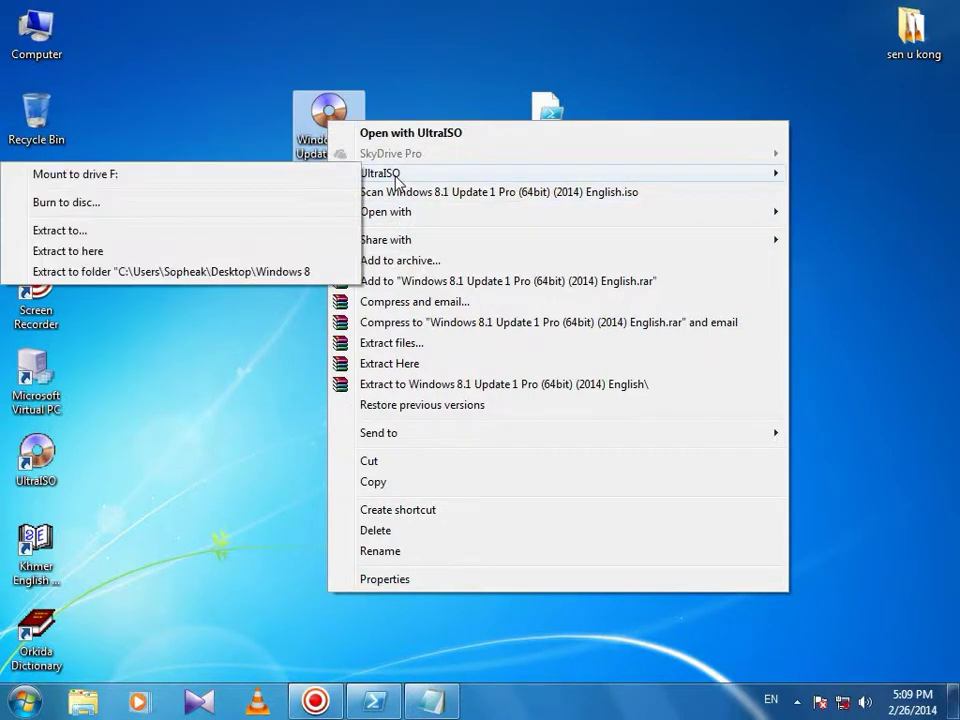
{"action": "left_click", "coordinate": [266, 180]}
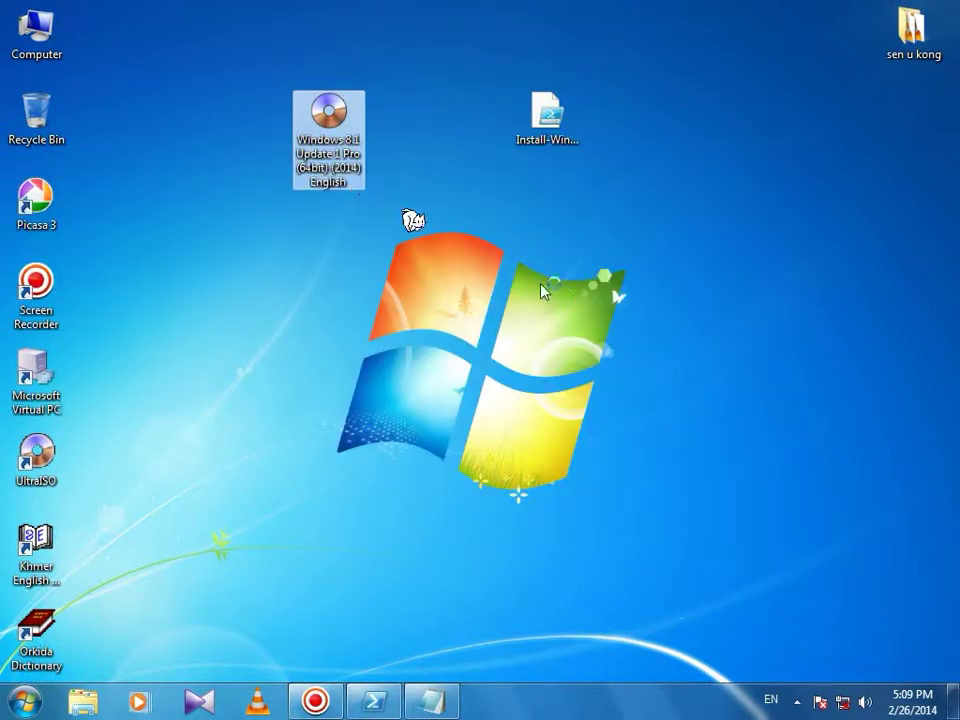
- Move the Windows 8.1 image icon back beside the Install-WindowsImage script icon on the desktop
{"action": "right_click", "coordinate": [527, 248]}
{"action": "left_click", "coordinate": [570, 302]}
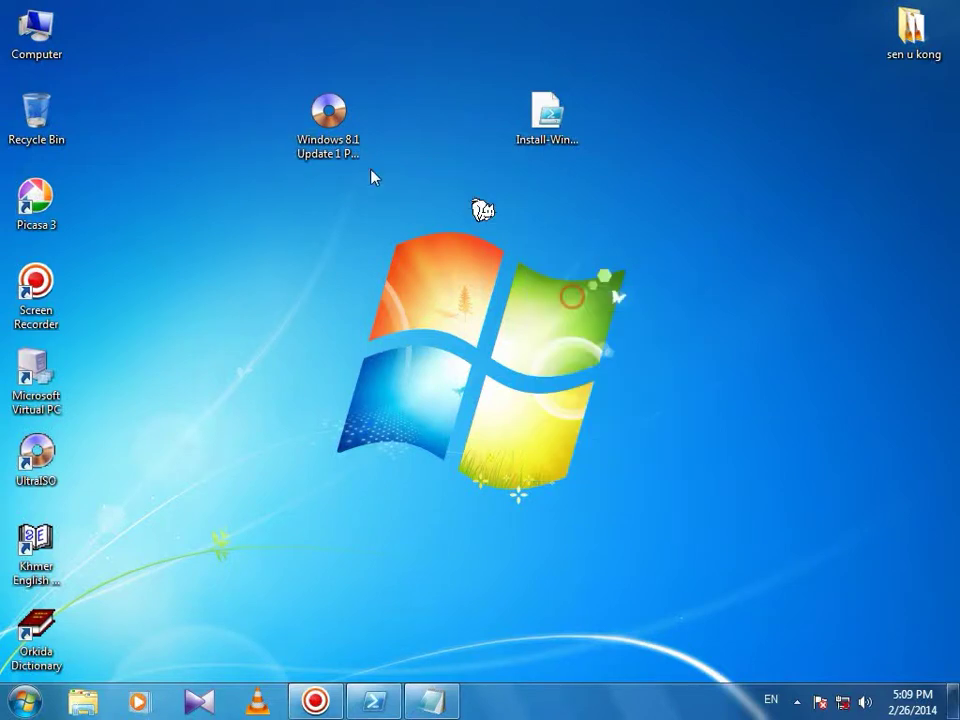
{"action": "left_click_drag", "start_coordinate": [362, 117], "coordinate": [508, 117]}
{"action": "right_click", "coordinate": [200, 55]}
{"action": "left_click", "coordinate": [228, 110]}
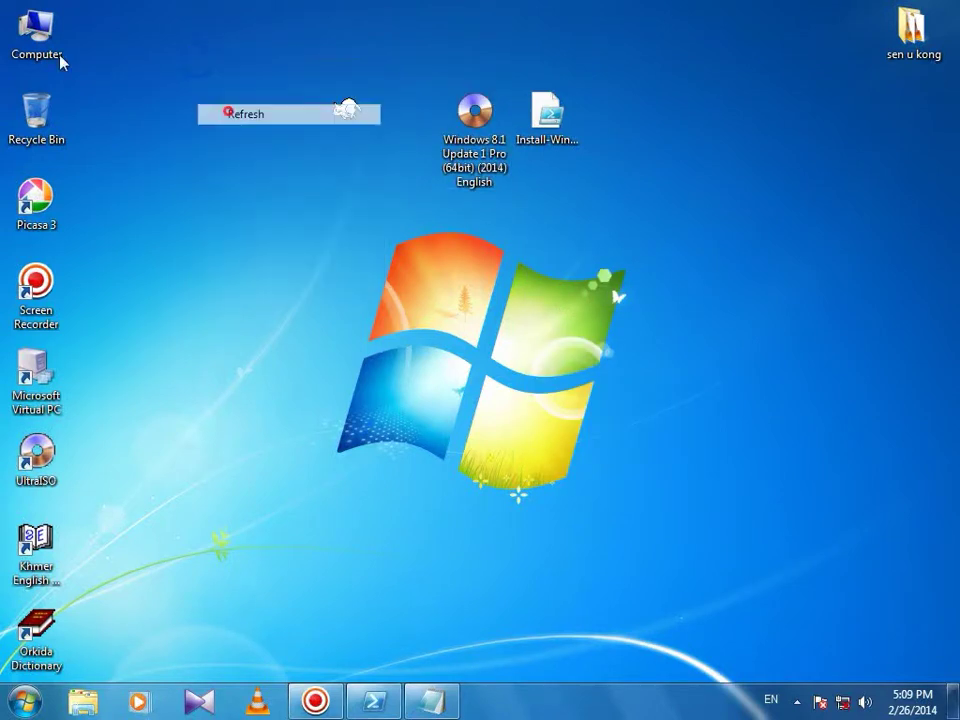
- Check the mounted Win 8.1 Pro image on CD Drive (F:) in Computer and look through its files and folders
{"action": "double_click", "coordinate": [40, 40]}
{"action": "right_click", "coordinate": [626, 300]}
{"action": "left_click", "coordinate": [650, 378]}
{"action": "right_click", "coordinate": [610, 334]}
{"action": "left_click", "coordinate": [654, 412]}
{"action": "left_click", "coordinate": [720, 231]}
{"action": "right_click", "coordinate": [734, 316]}
{"action": "left_click", "coordinate": [764, 388]}
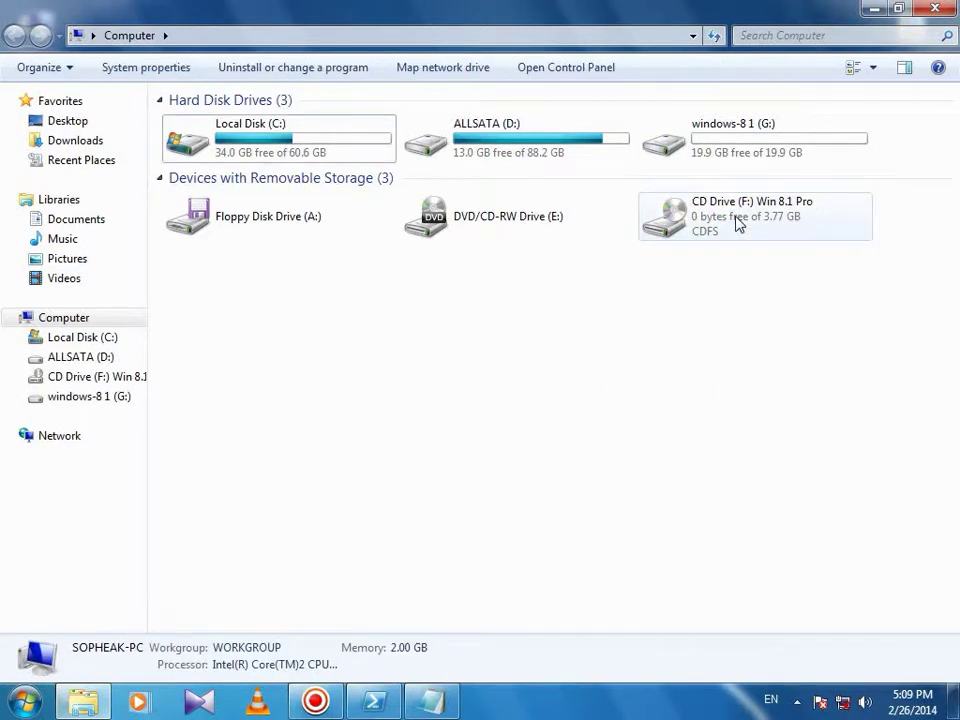
{"action": "double_click", "coordinate": [737, 222]}
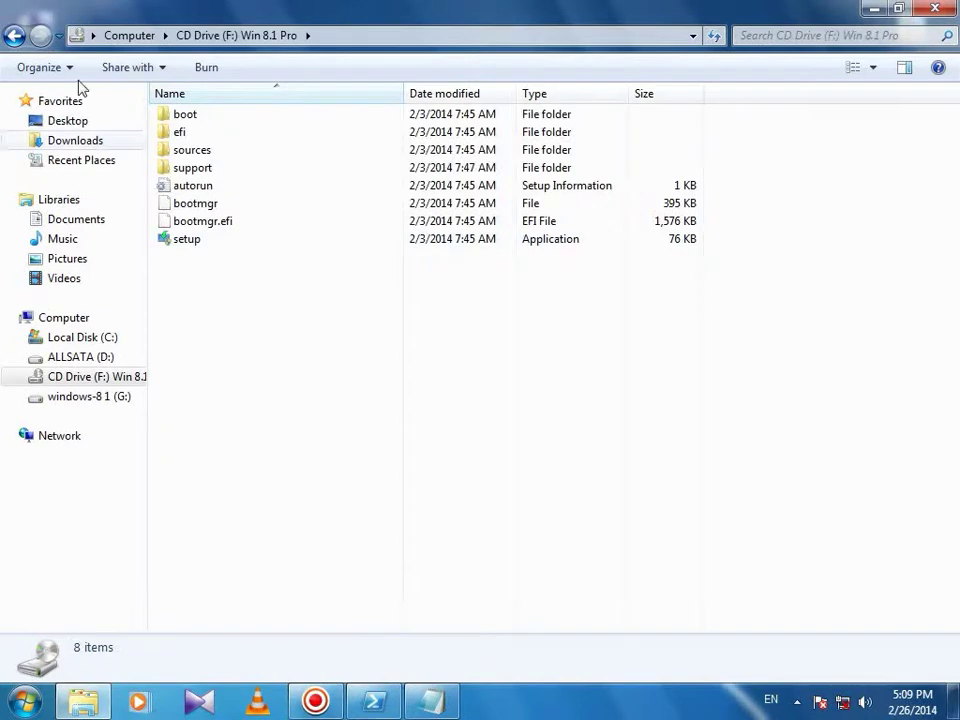
{"action": "left_click", "coordinate": [14, 36]}
{"action": "right_click", "coordinate": [606, 401]}
{"action": "left_click", "coordinate": [638, 475]}
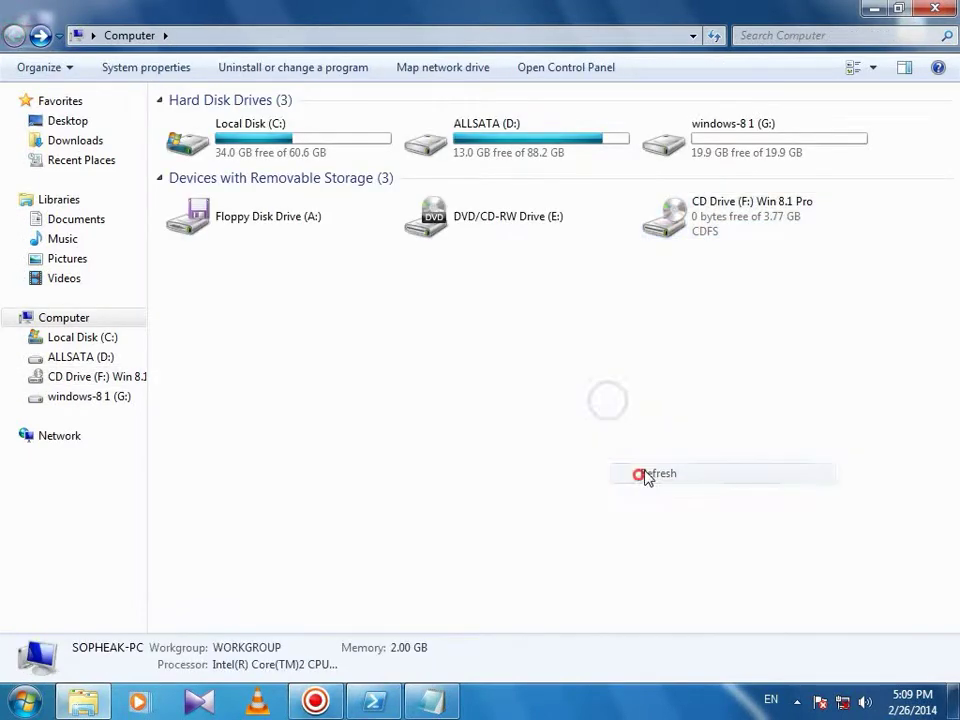
{"action": "left_click", "coordinate": [935, 8]}
- Move the Windows 8.1 image and Install-WindowsImage icons together farther toward the right side of the desktop
{"action": "right_click", "coordinate": [469, 172]}
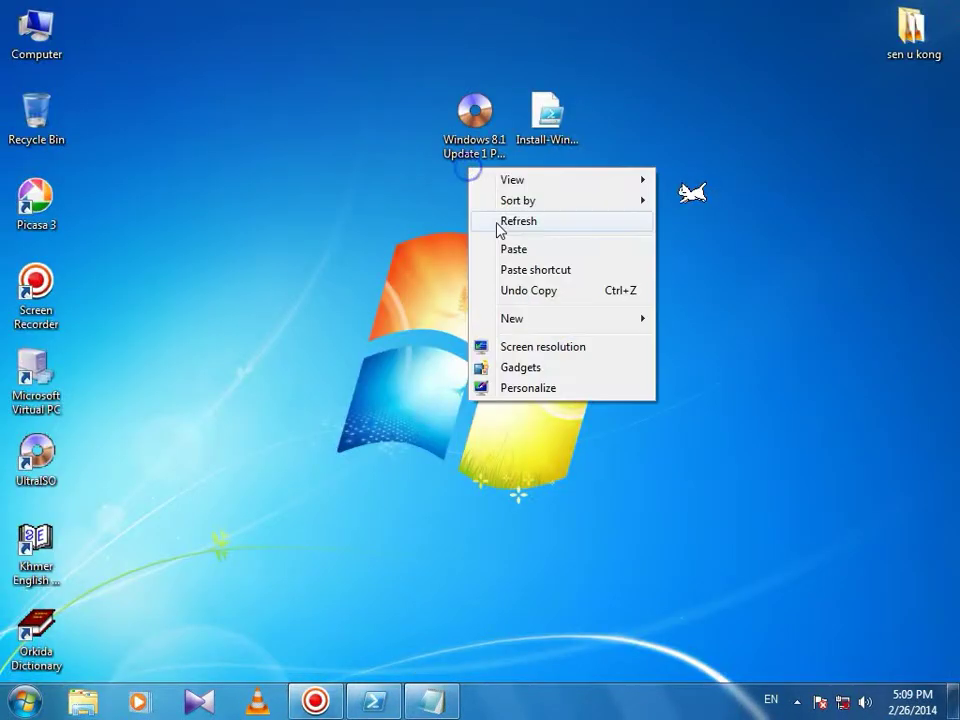
{"action": "left_click", "coordinate": [497, 222]}
{"action": "left_click", "coordinate": [547, 118], "text": "ctrl"}
{"action": "left_click_drag", "start_coordinate": [547, 118], "coordinate": [692, 118]}
{"action": "right_click", "coordinate": [670, 277]}
{"action": "left_click", "coordinate": [706, 332]}
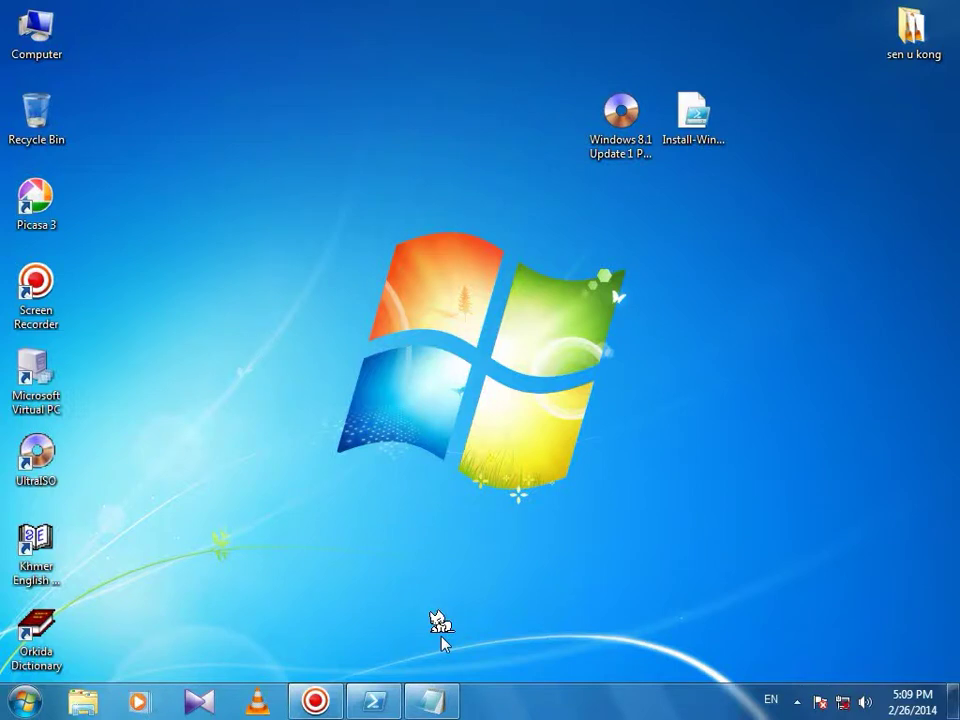
- Bring PowerShell back up and start the command at the C:\ prompt with .\Install-WindowsImage.ps1
{"action": "left_click", "coordinate": [386, 703]}
{"action": "left_click", "coordinate": [428, 703]}
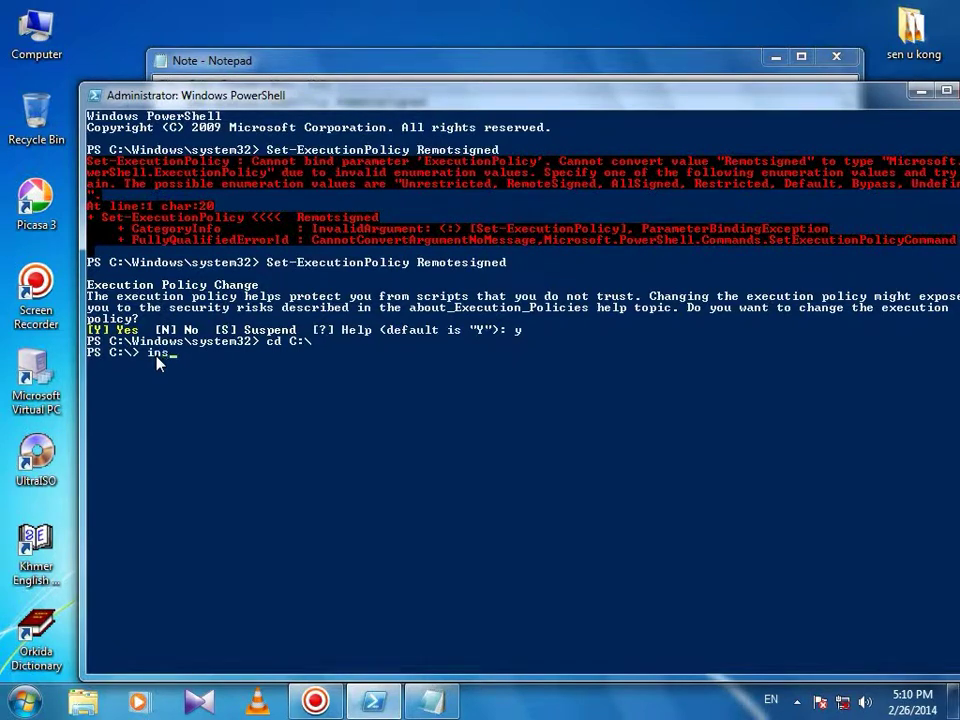
{"action": "type", "text": "al"}
{"action": "key", "text": "Tab"}
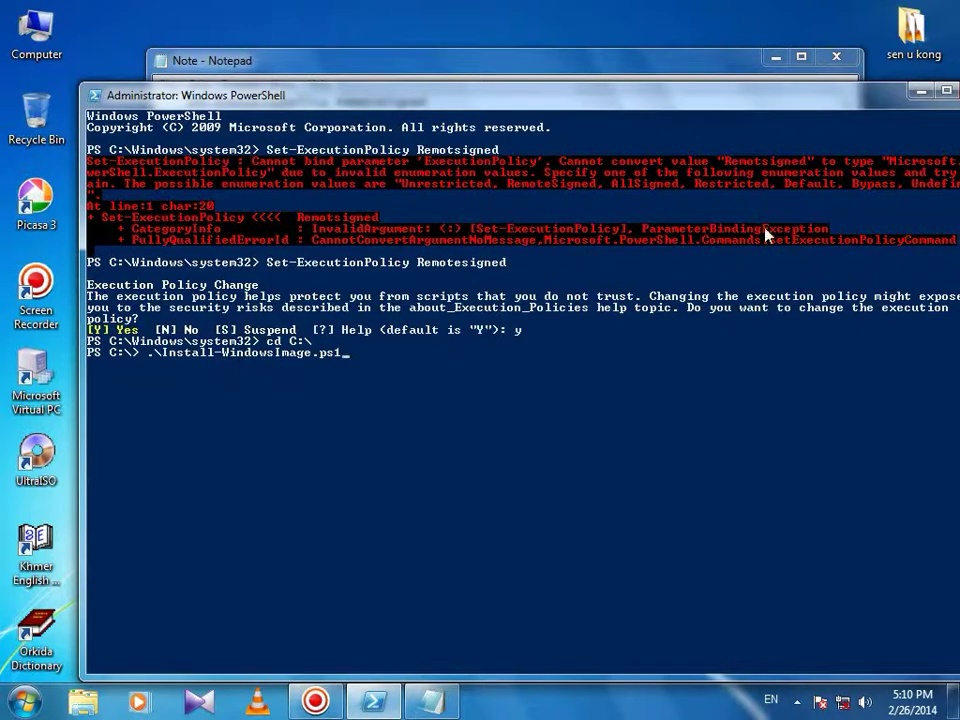
- Minimize the PowerShell and Note windows to look at the Install-WindowsImage script's name on the desktop
{"action": "left_click", "coordinate": [921, 91]}
{"action": "left_click", "coordinate": [776, 58]}
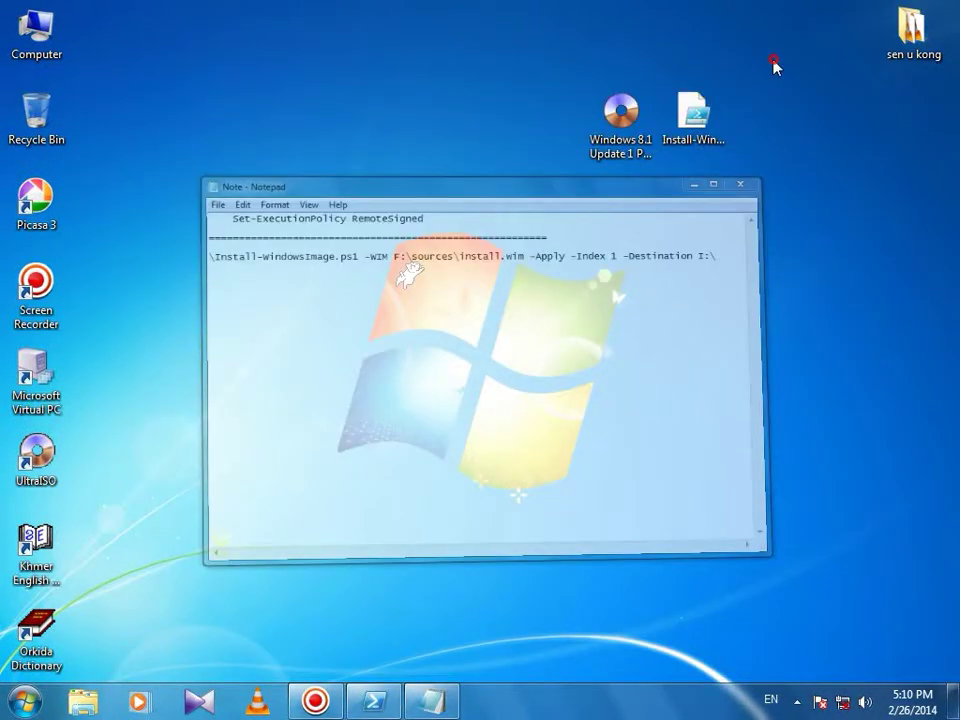
{"action": "left_click", "coordinate": [693, 115]}
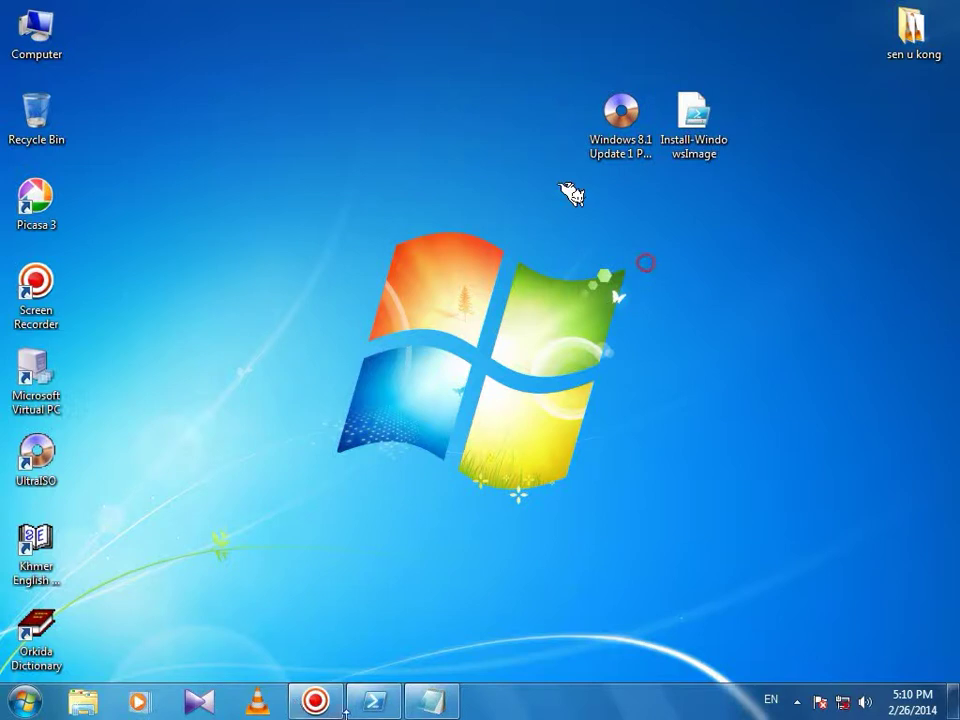
- Return to PowerShell and extend the script command with the -WIM parameter and drive letter F
{"action": "left_click", "coordinate": [386, 700]}
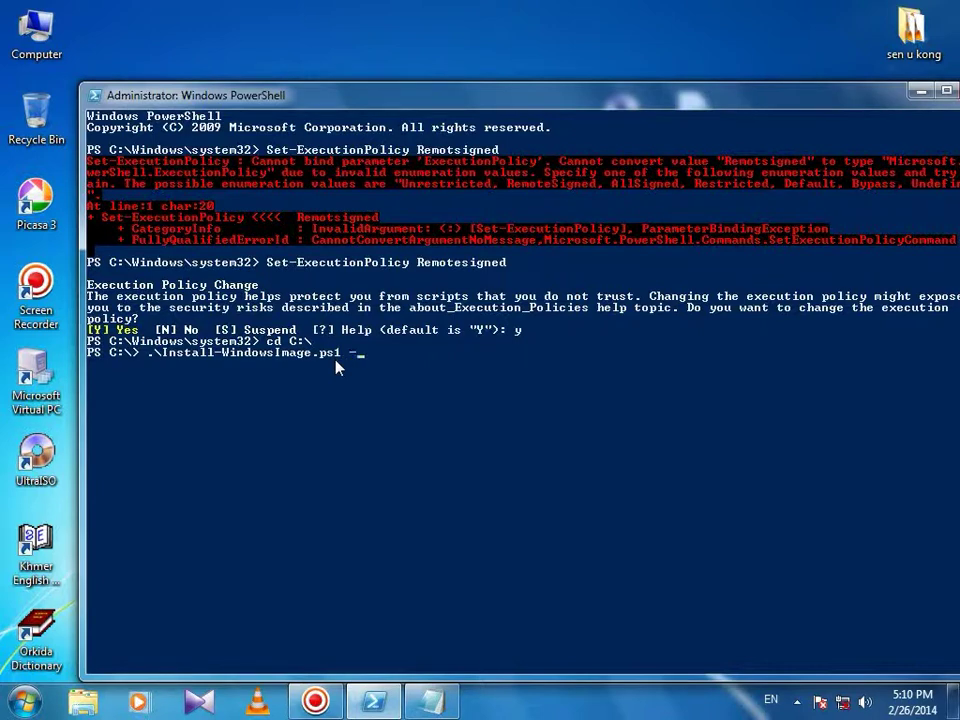
{"action": "type", "text": "WIM"}
{"action": "type", "text": "f"}
{"action": "key", "text": "BackSpace"}
{"action": "type", "text": "F"}
- Check the drive letters of the mounted Win 8.1 Pro CD drive and the windows-8 1 volume in Computer
{"action": "double_click", "coordinate": [36, 35]}
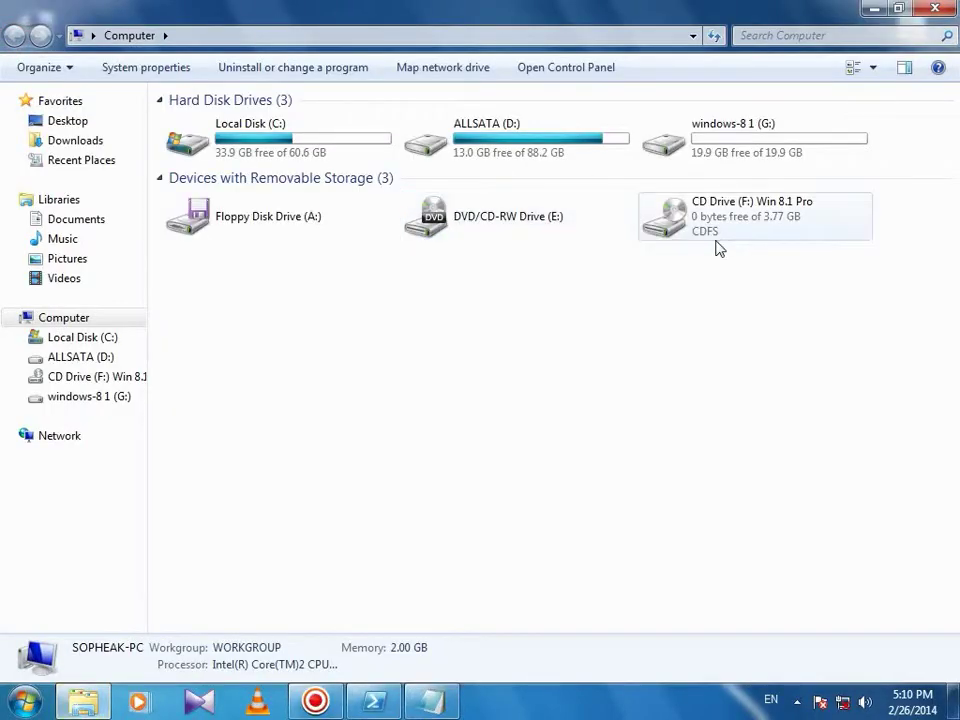
{"action": "right_click", "coordinate": [720, 317]}
{"action": "left_click", "coordinate": [762, 395]}
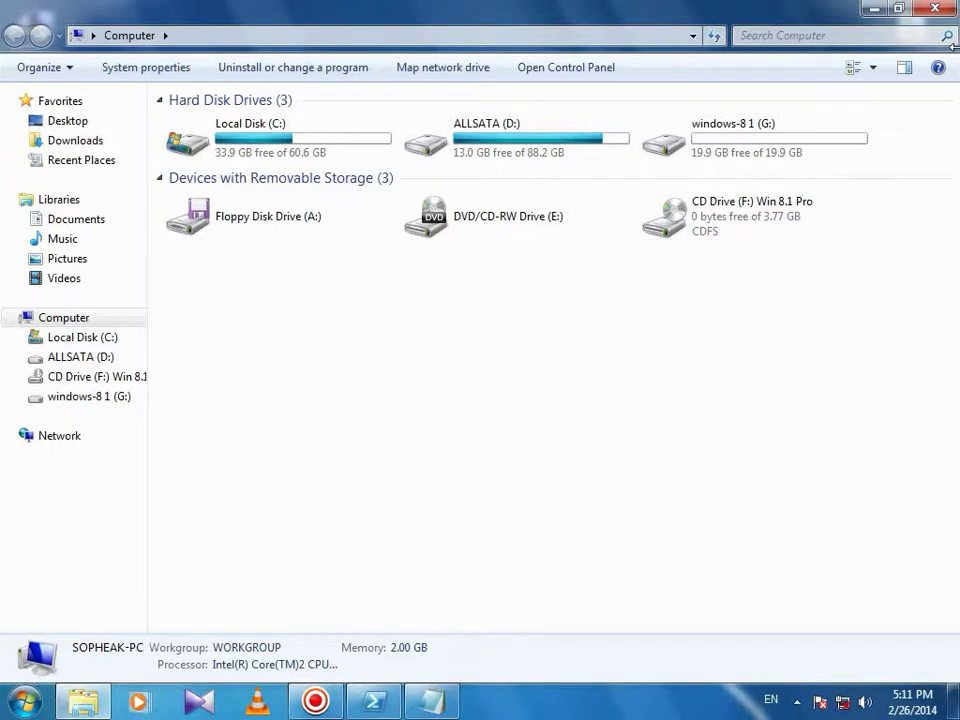
{"action": "left_click", "coordinate": [776, 145]}
{"action": "left_click", "coordinate": [760, 220]}
{"action": "left_click", "coordinate": [740, 132]}
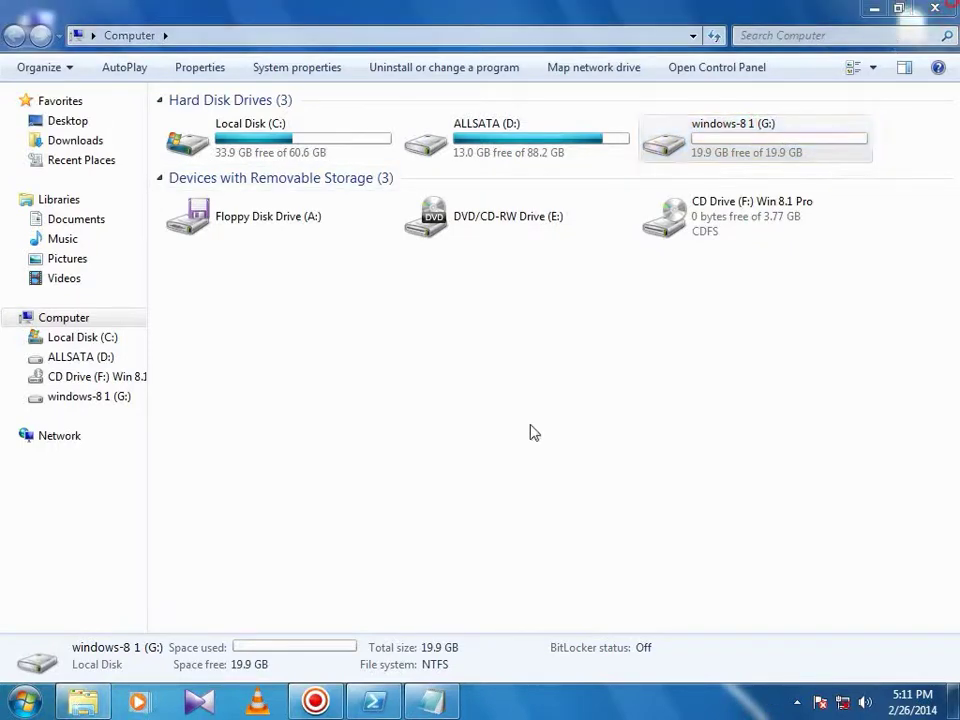
{"action": "key", "text": "alt+F4"}
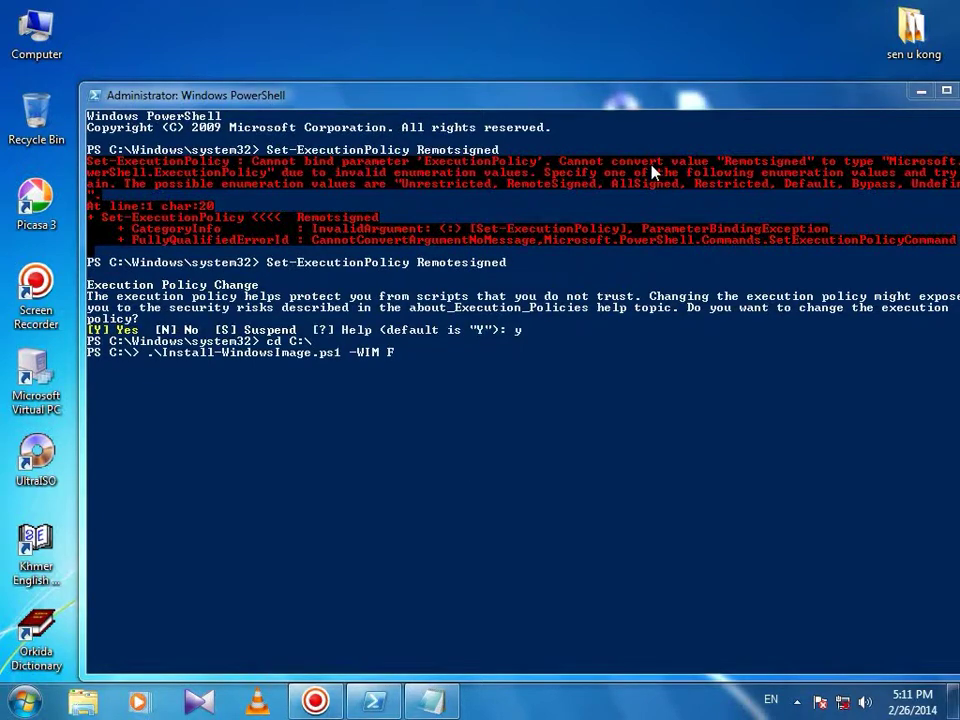
- Extend the PowerShell command with the image path F:\sources\install.wim, the -Apply switch and the -Index parameter
{"action": "left_click", "coordinate": [398, 355]}
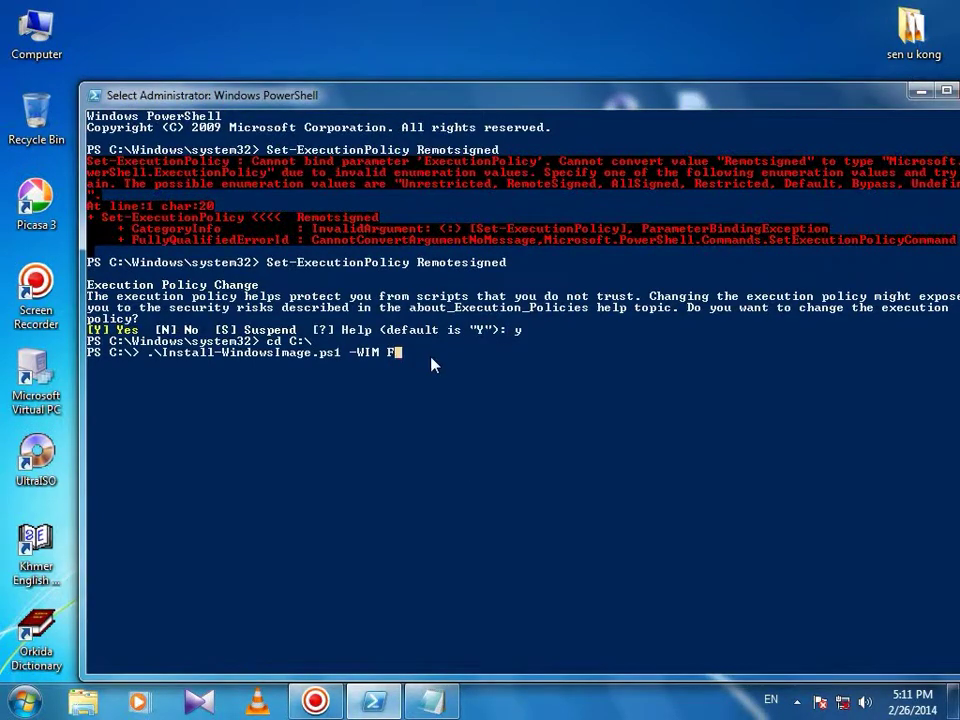
{"action": "key", "text": "BackSpace"}
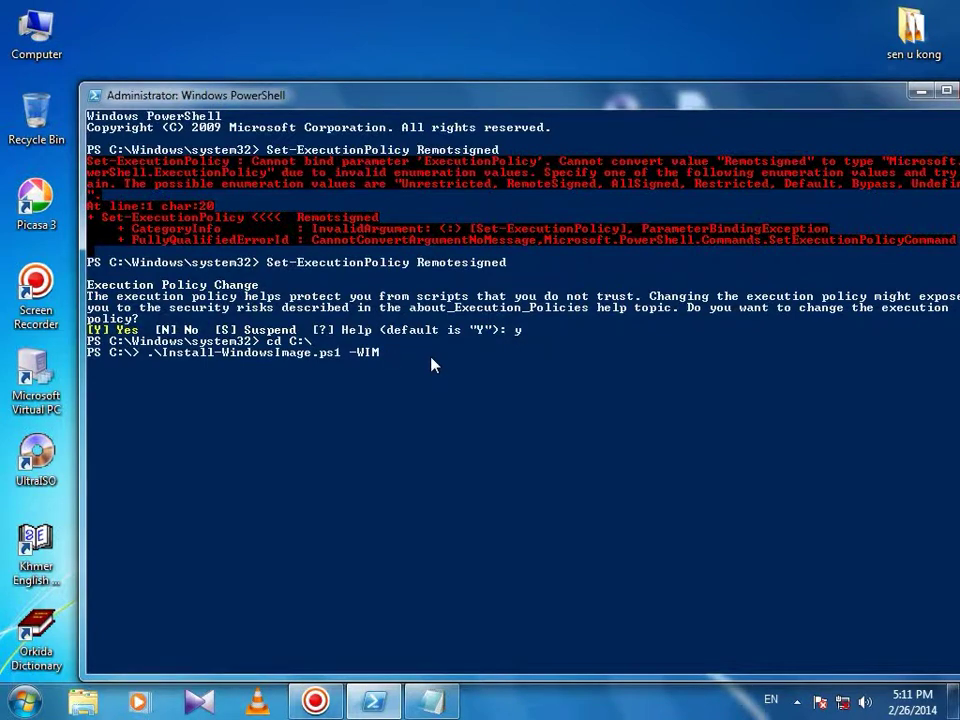
{"action": "type", "text": "F:"}
{"action": "type", "text": "\\"}
{"action": "type", "text": "inst"}
{"action": "key", "text": "Tab"}
{"action": "key", "text": "BackSpace"}
{"action": "key", "text": "BackSpace"}
{"action": "key", "text": "BackSpace"}
{"action": "type", "text": "wim -ap"}
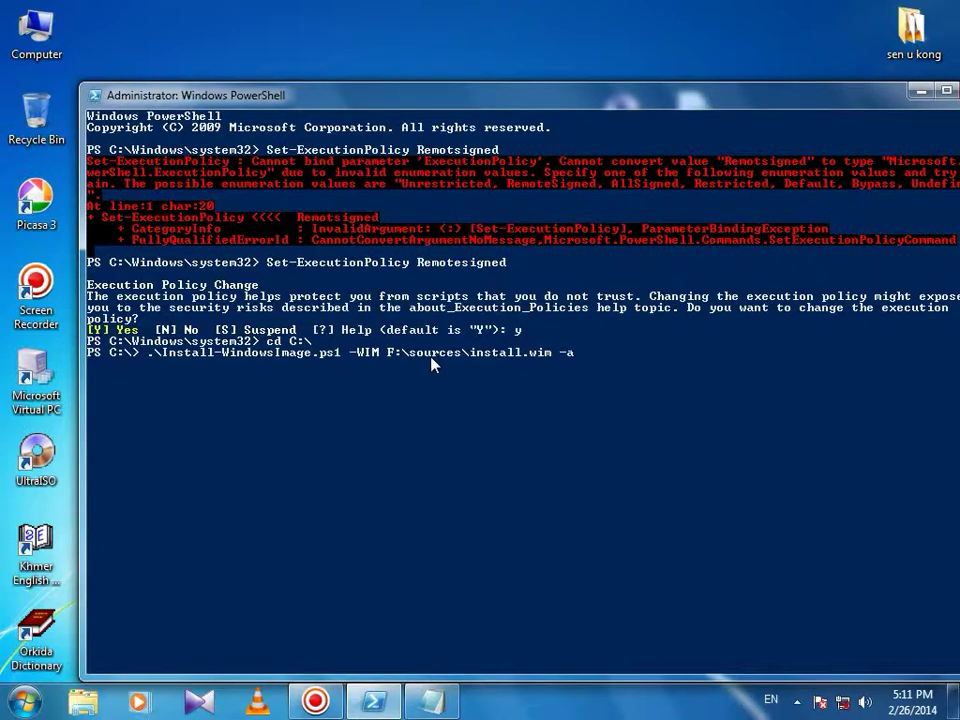
{"action": "key", "text": "Tab"}
{"action": "type", "text": "-i"}
{"action": "key", "text": "Tab"}
- Minimize PowerShell and look at the Windows 8.1 Update 1 Pro image's full name on the desktop
{"action": "left_click", "coordinate": [918, 95]}
{"action": "left_click", "coordinate": [628, 120]}
{"action": "left_click", "coordinate": [647, 208]}
{"action": "left_click", "coordinate": [643, 154]}
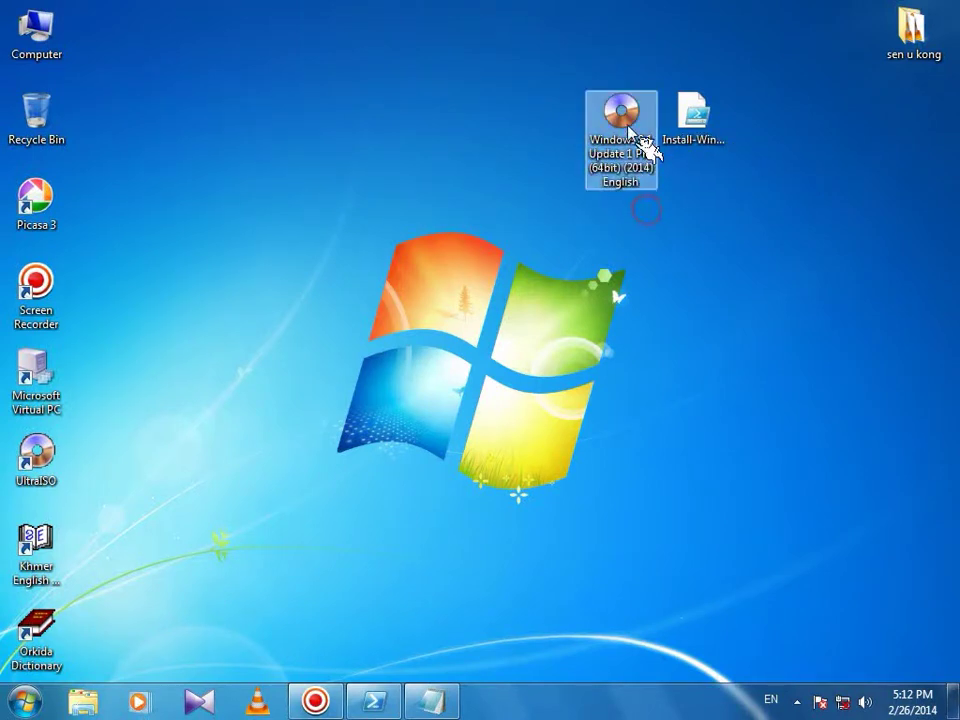
- Check the edition and details in the Windows 8.1 Update 1 Pro image's file name, refreshing the desktop in between
{"action": "right_click", "coordinate": [658, 224]}
{"action": "left_click", "coordinate": [681, 274]}
{"action": "right_click", "coordinate": [630, 214]}
{"action": "left_click", "coordinate": [666, 270]}
{"action": "left_click", "coordinate": [628, 150]}
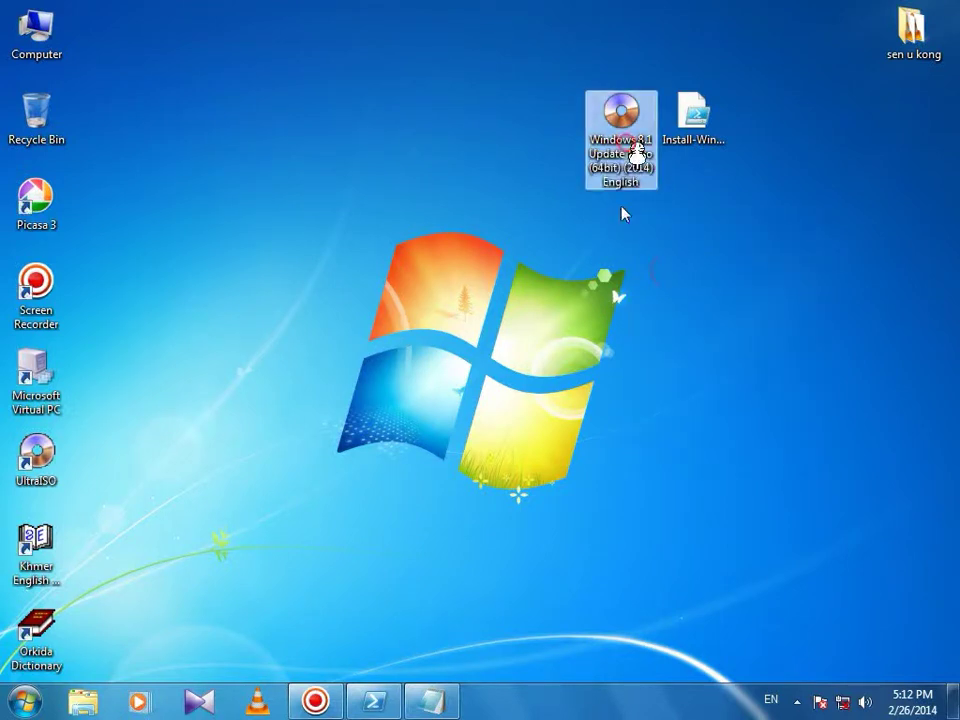
{"action": "right_click", "coordinate": [641, 266]}
{"action": "left_click", "coordinate": [673, 322]}
{"action": "left_click", "coordinate": [632, 147]}
{"action": "right_click", "coordinate": [681, 328]}
{"action": "left_click", "coordinate": [707, 387]}
{"action": "left_click", "coordinate": [621, 147]}
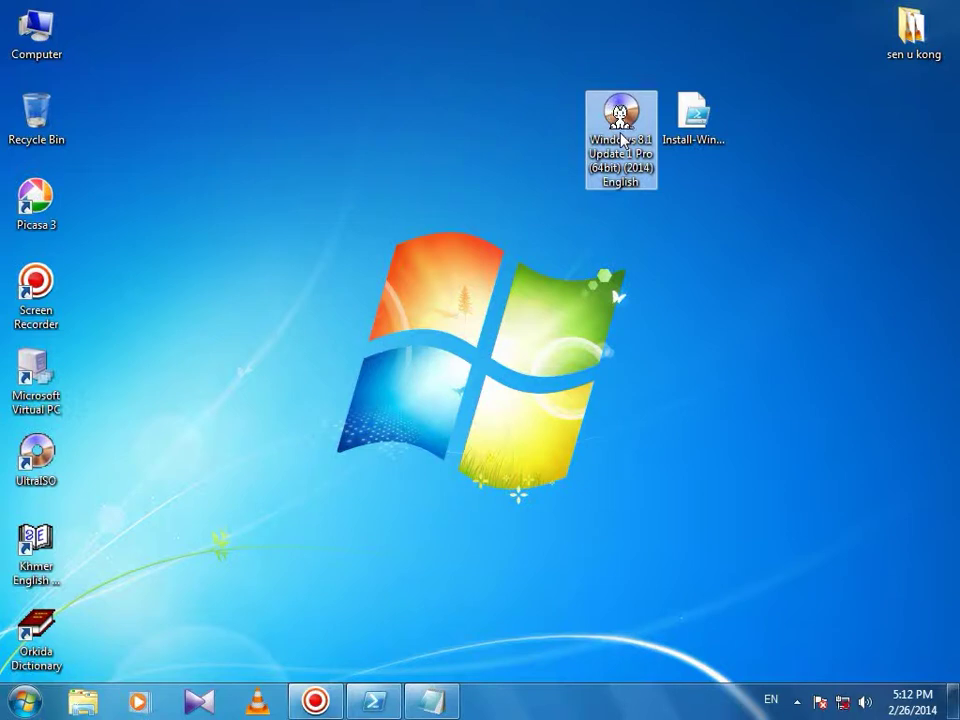
{"action": "right_click", "coordinate": [283, 240]}
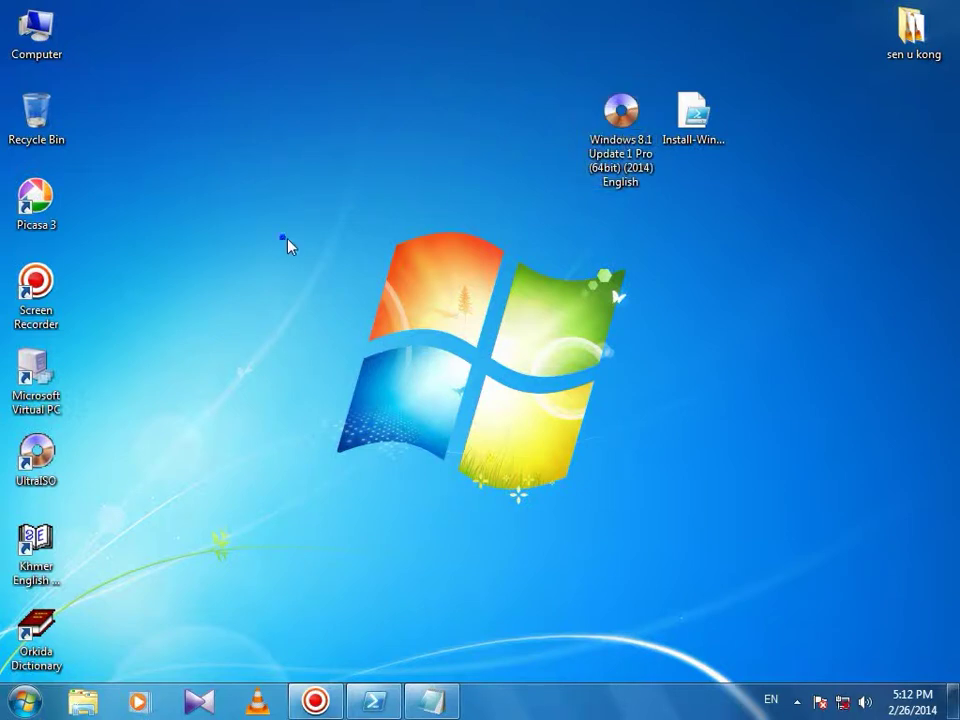
{"action": "left_click", "coordinate": [333, 292]}
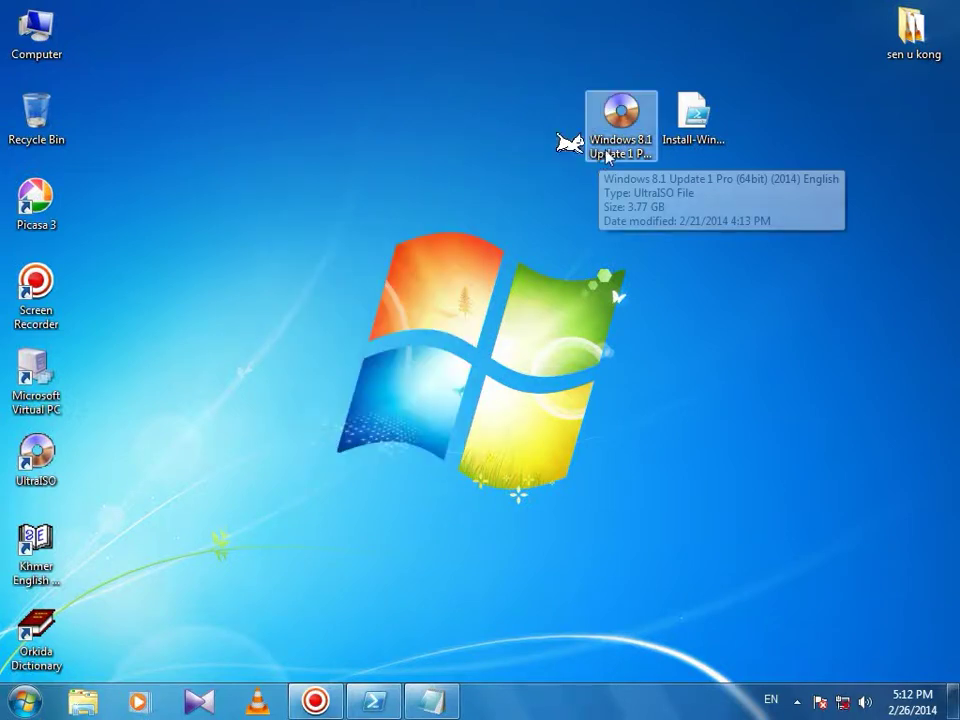
{"action": "right_click", "coordinate": [504, 191]}
{"action": "left_click", "coordinate": [546, 245]}
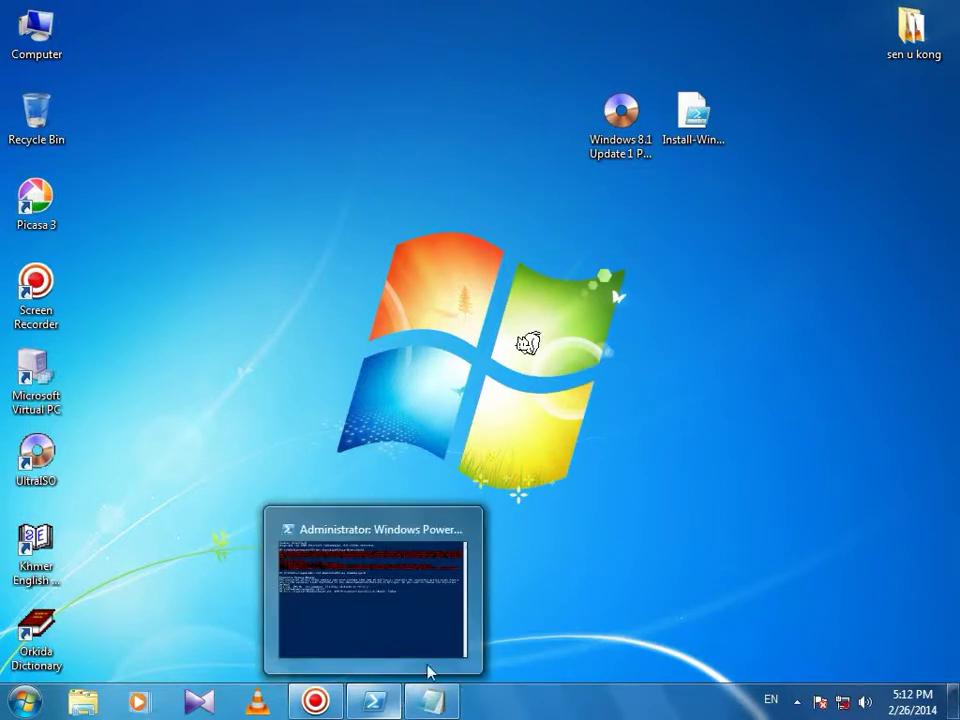
{"action": "left_click", "coordinate": [624, 128]}
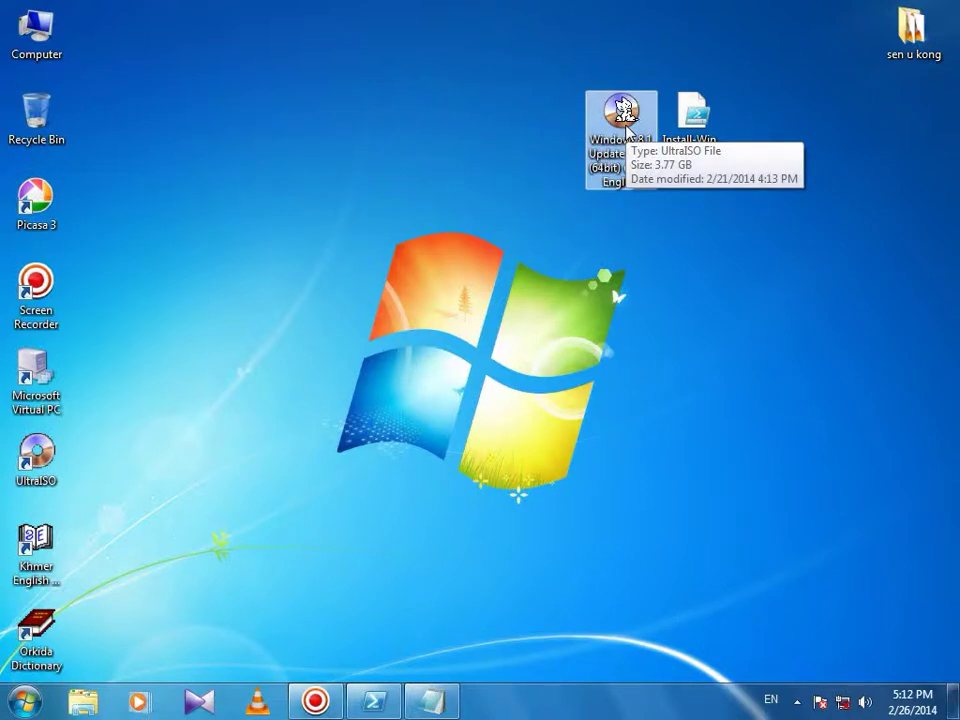
{"action": "right_click", "coordinate": [535, 132]}
{"action": "left_click", "coordinate": [572, 187]}
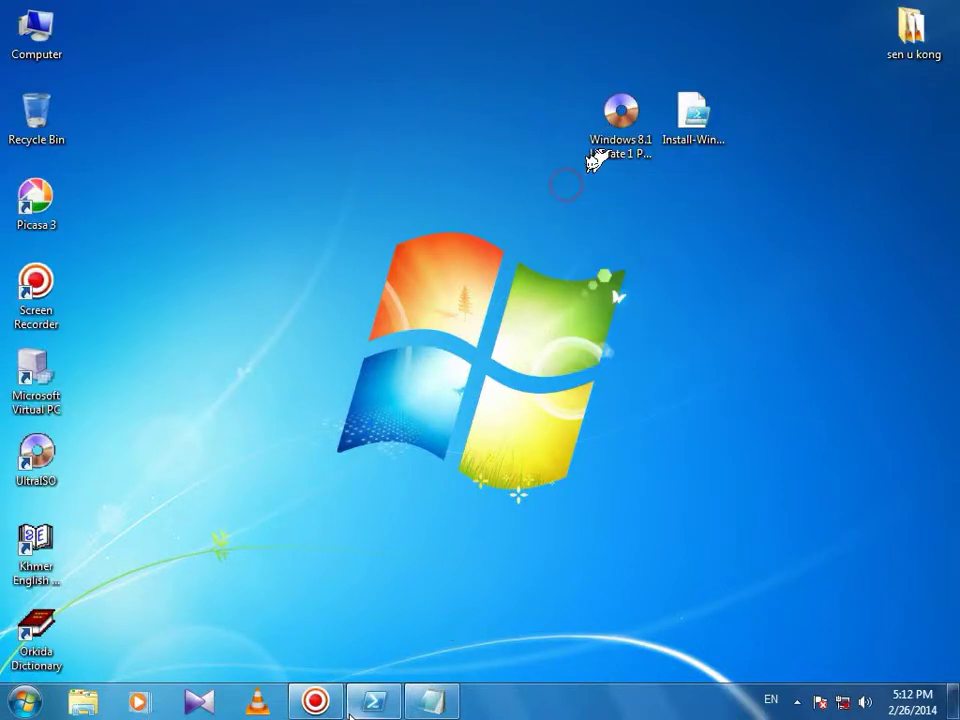
- Return to PowerShell and extend the script command with index 3 and the -Destination parameter
{"action": "left_click", "coordinate": [374, 700]}
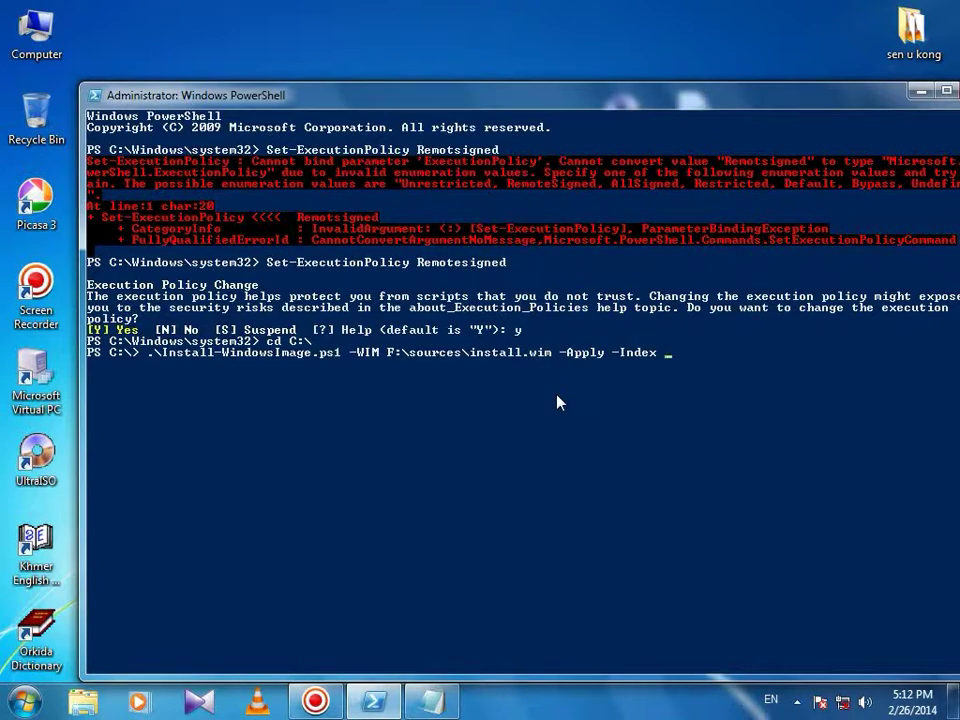
{"action": "type", "text": "3"}
{"action": "key", "text": "Tab"}
- Check in Computer the drive letters of the Win 8.1 Pro CD drive and the windows-8 1 destination volume, then minimize the window
{"action": "key", "text": "super+d"}
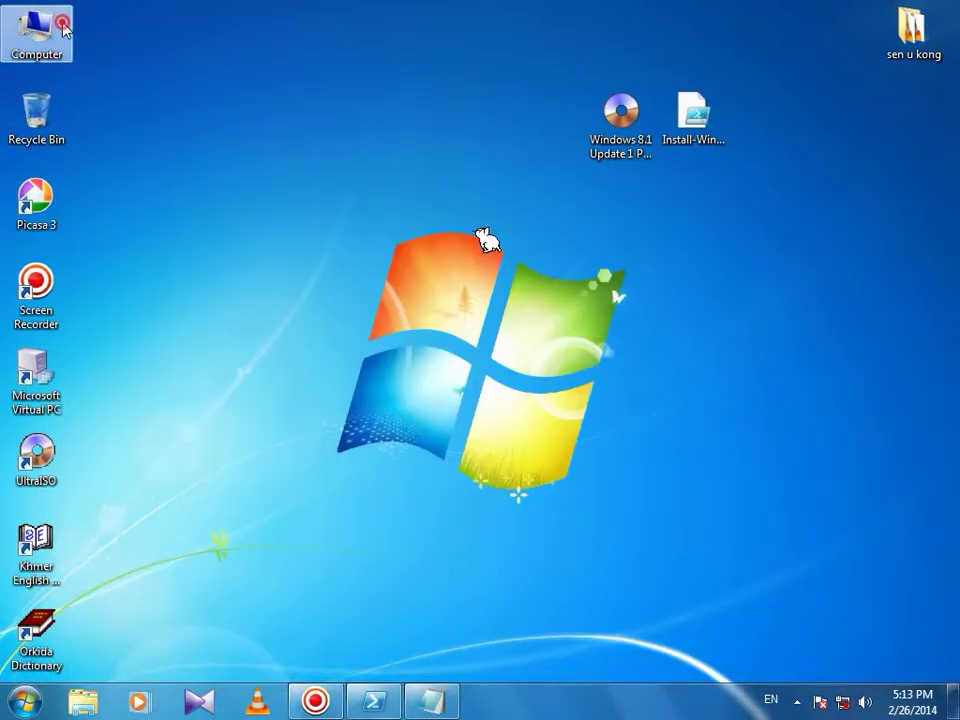
{"action": "double_click", "coordinate": [62, 25]}
{"action": "double_click", "coordinate": [774, 216]}
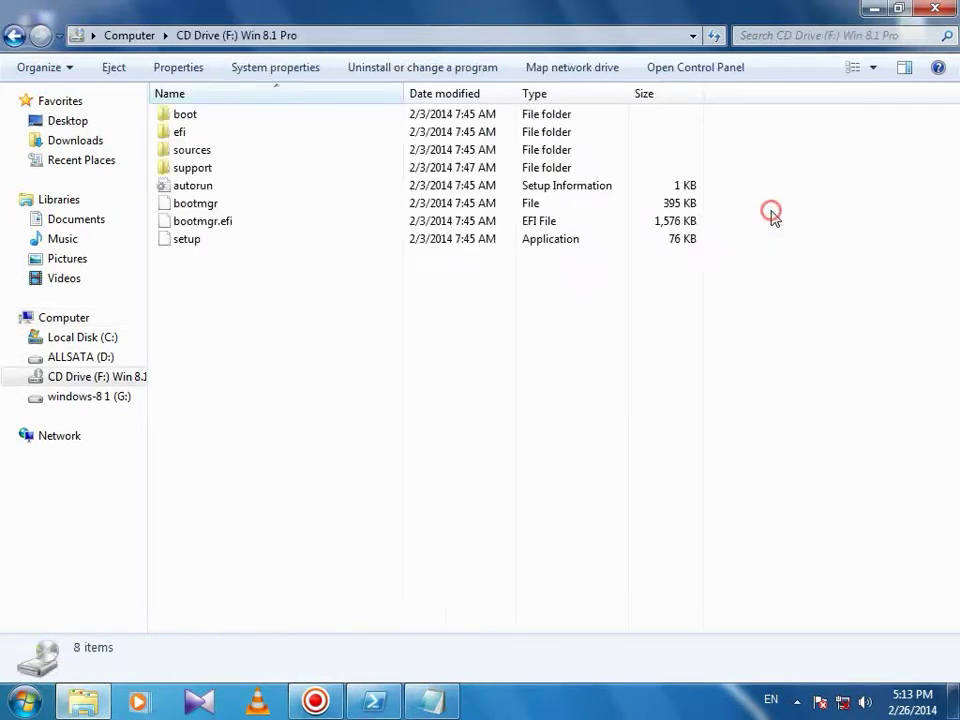
{"action": "left_click", "coordinate": [13, 36]}
{"action": "left_click", "coordinate": [780, 133]}
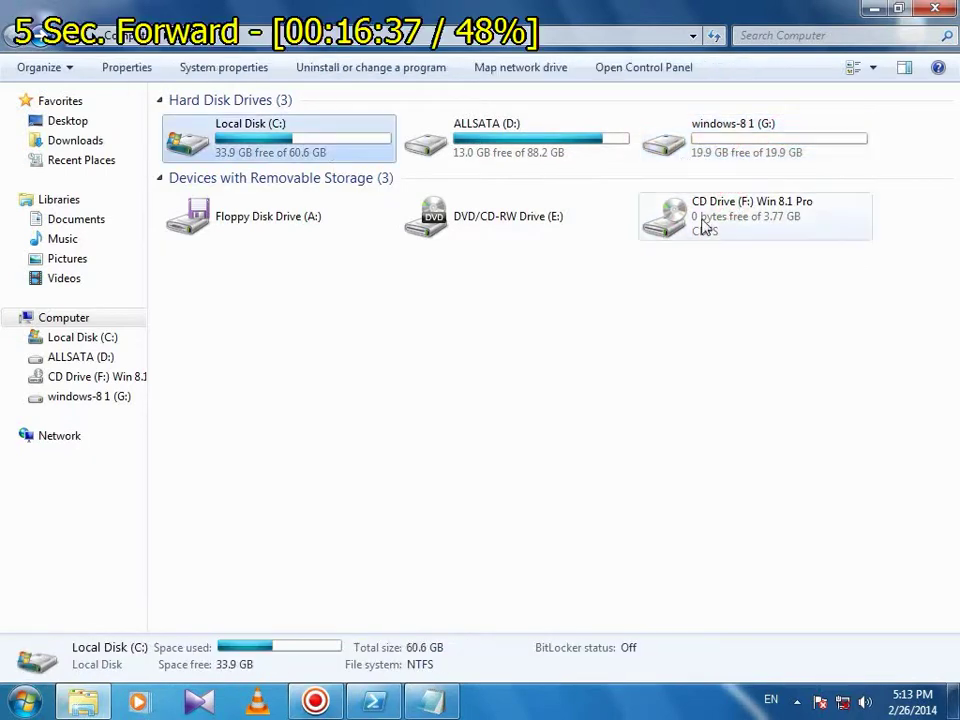
{"action": "left_click", "coordinate": [703, 217]}
{"action": "left_click", "coordinate": [720, 142]}
{"action": "left_click", "coordinate": [780, 186]}
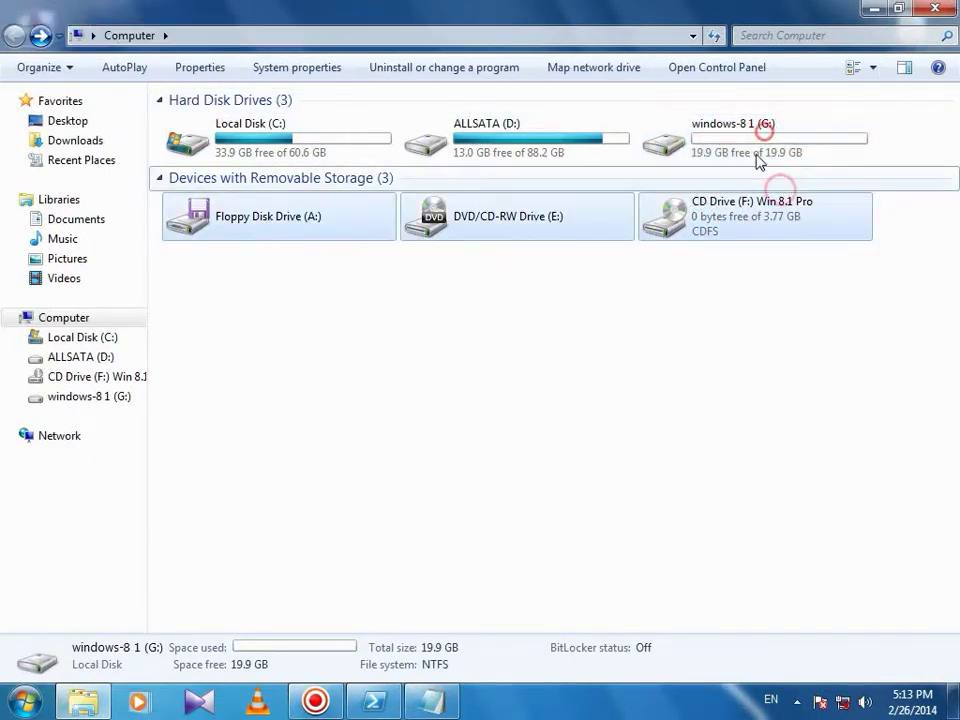
{"action": "left_click", "coordinate": [632, 407]}
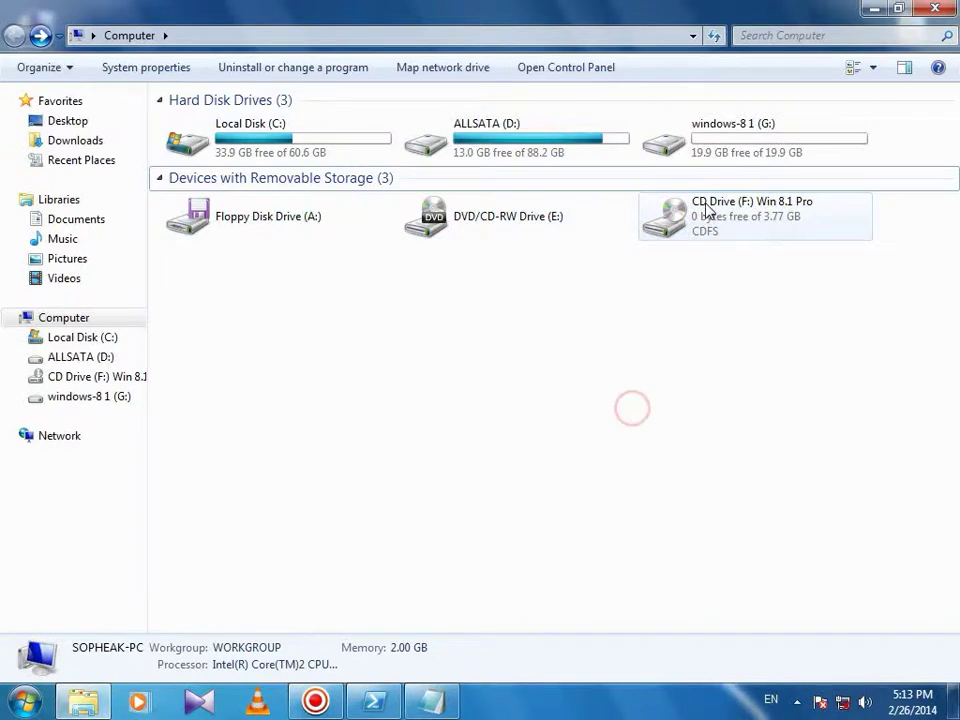
{"action": "left_click", "coordinate": [752, 147]}
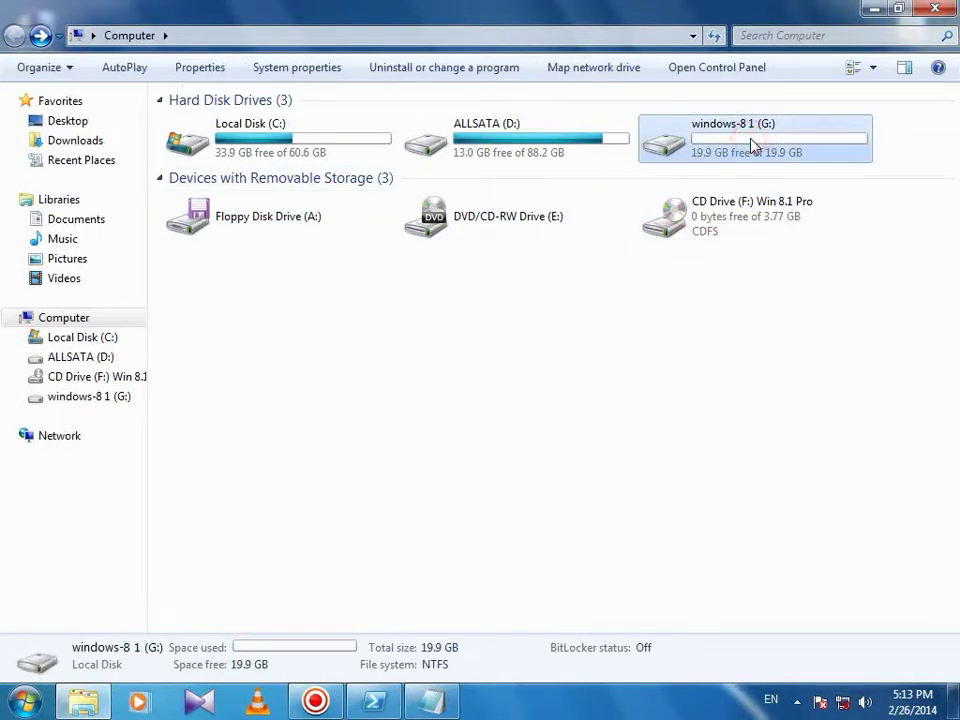
{"action": "left_click", "coordinate": [771, 216]}
{"action": "left_click", "coordinate": [776, 126]}
{"action": "left_click", "coordinate": [874, 9]}
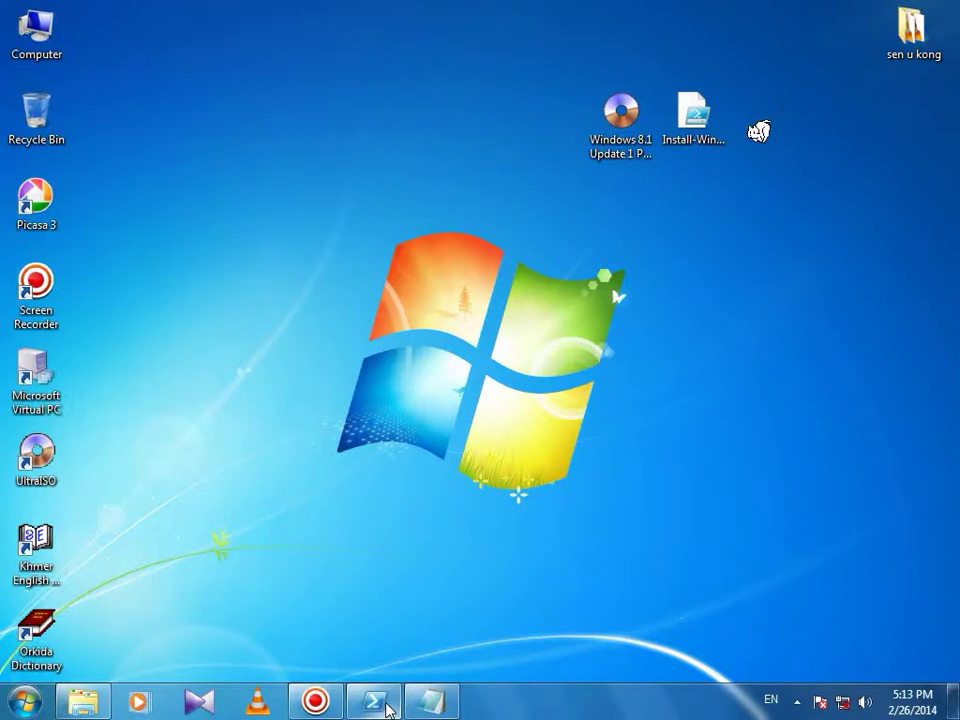
- Return to PowerShell and change the -Index value in the script command to 1
{"action": "left_click", "coordinate": [386, 706]}
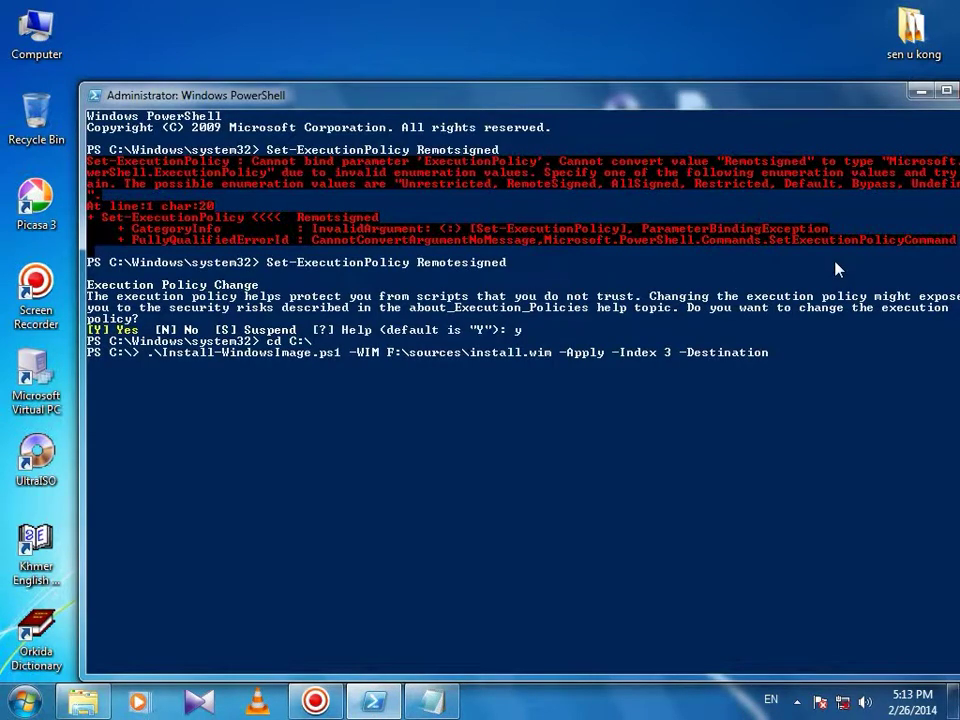
{"action": "key", "text": "Left"}
{"action": "key", "text": "Left"}
{"action": "key", "text": "Left"}
{"action": "key", "text": "Left"}
{"action": "key", "text": "Left"}
{"action": "key", "text": "Left"}
{"action": "key", "text": "Left"}
{"action": "key", "text": "Left"}
{"action": "key", "text": "Left"}
{"action": "key", "text": "Left"}
{"action": "key", "text": "Left"}
{"action": "key", "text": "Left"}
{"action": "key", "text": "Left"}
{"action": "key", "text": "Delete"}
{"action": "type", "text": "1"}
- Complete the -Destination parameter with G:\ and run the Install-WindowsImage command
{"action": "key", "text": "Right"}
{"action": "key", "text": "Right"}
{"action": "key", "text": "Right"}
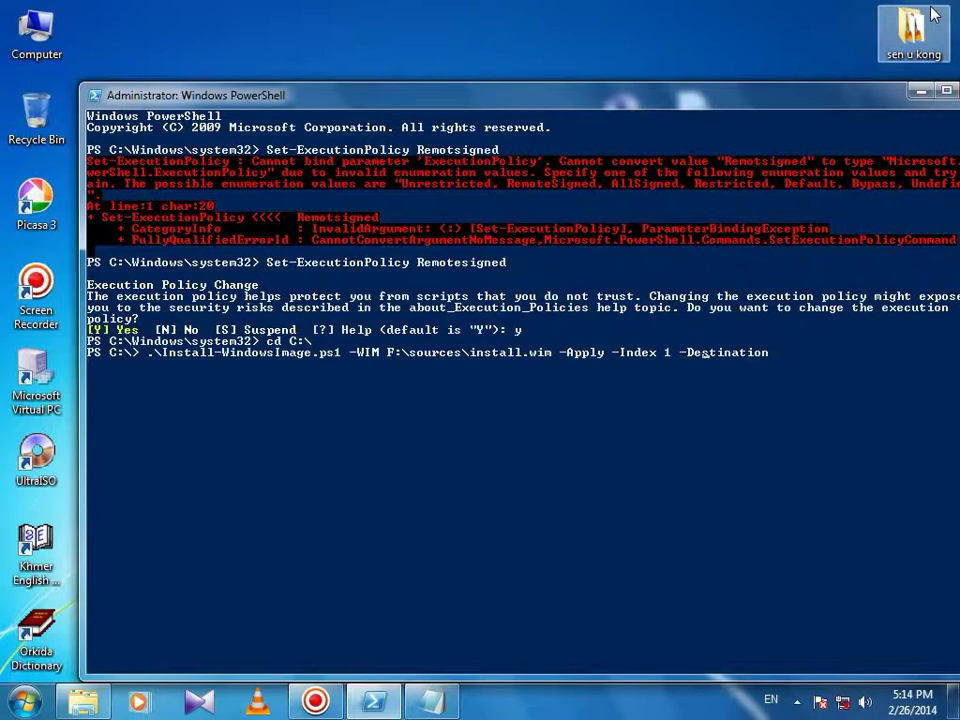
{"action": "key", "text": "Right"}
{"action": "key", "text": "Right"}
{"action": "key", "text": "Right"}
{"action": "key", "text": "Right"}
{"action": "key", "text": "Right"}
{"action": "key", "text": "Right"}
{"action": "key", "text": "Right"}
{"action": "key", "text": "Right"}
{"action": "key", "text": "Right"}
{"action": "key", "text": "BackSpace"}
{"action": "key", "text": "BackSpace"}
{"action": "type", "text": "G:"}
{"action": "key", "text": "Return"}
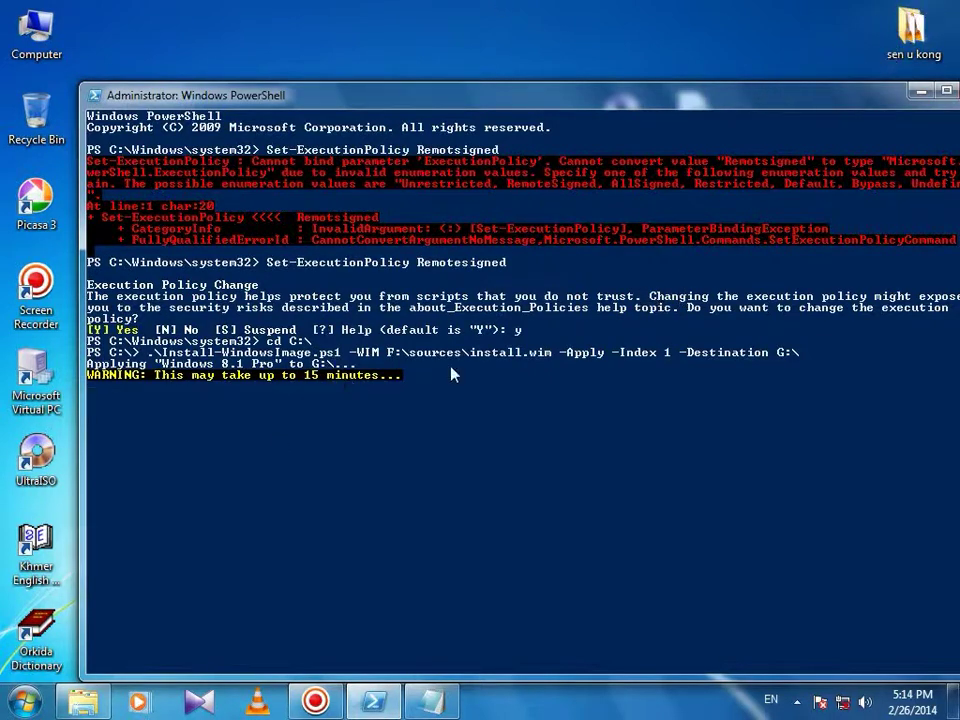
- Minimize PowerShell and open the windows-8 1 (G:) volume from Computer to inspect its contents
{"action": "left_click_drag", "start_coordinate": [535, 101], "coordinate": [496, 76]}
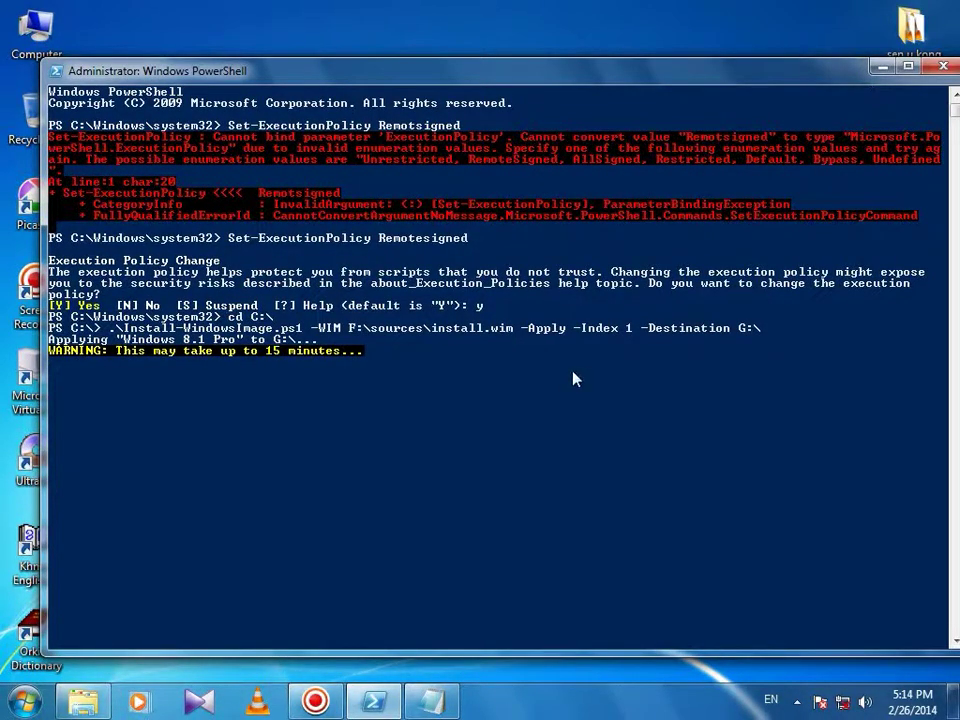
{"action": "left_click", "coordinate": [882, 66]}
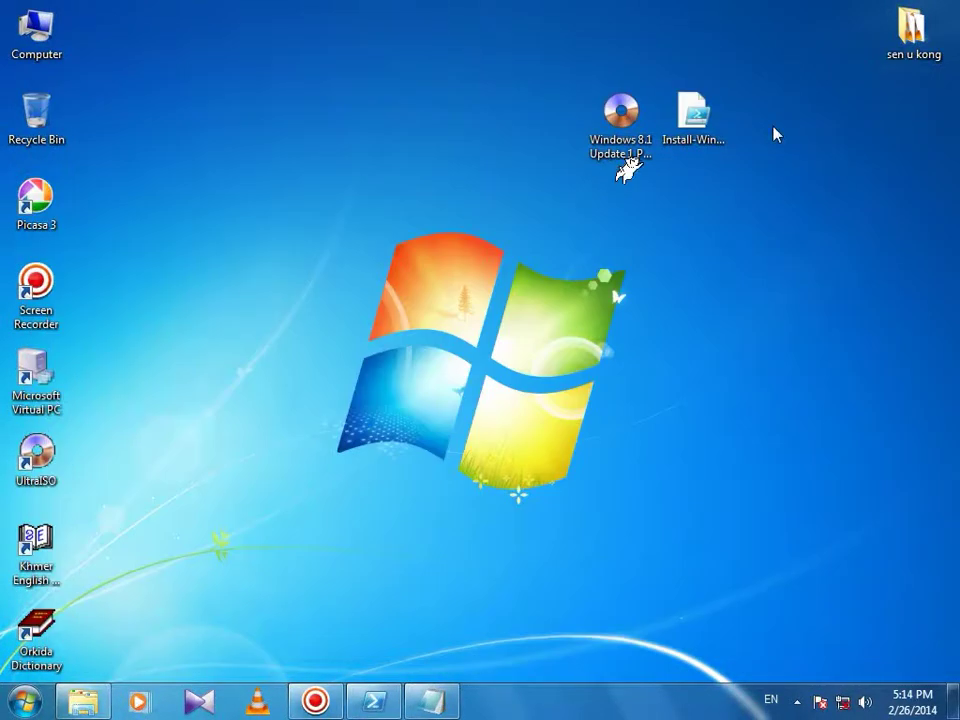
{"action": "right_click", "coordinate": [400, 155]}
{"action": "left_click", "coordinate": [436, 207]}
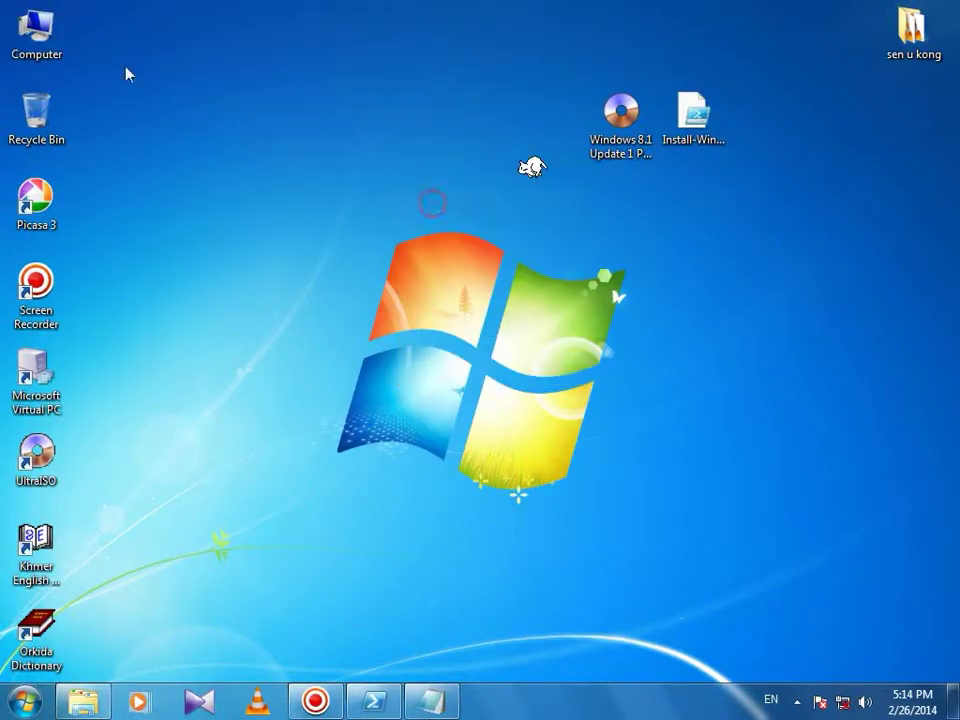
{"action": "double_click", "coordinate": [40, 28]}
{"action": "left_click", "coordinate": [800, 78]}
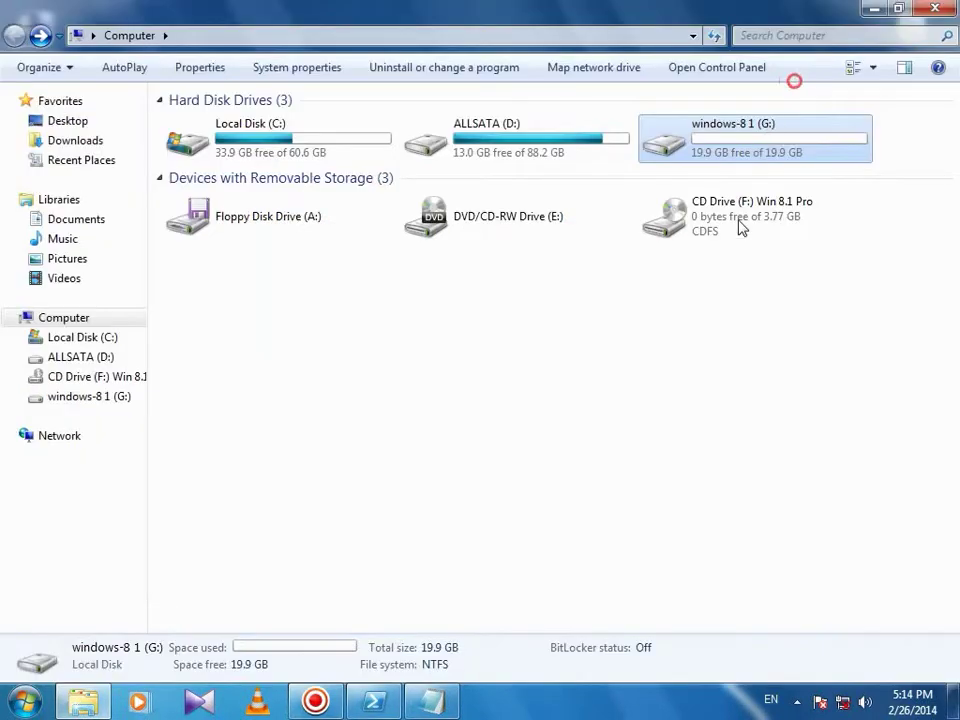
{"action": "left_click", "coordinate": [730, 218]}
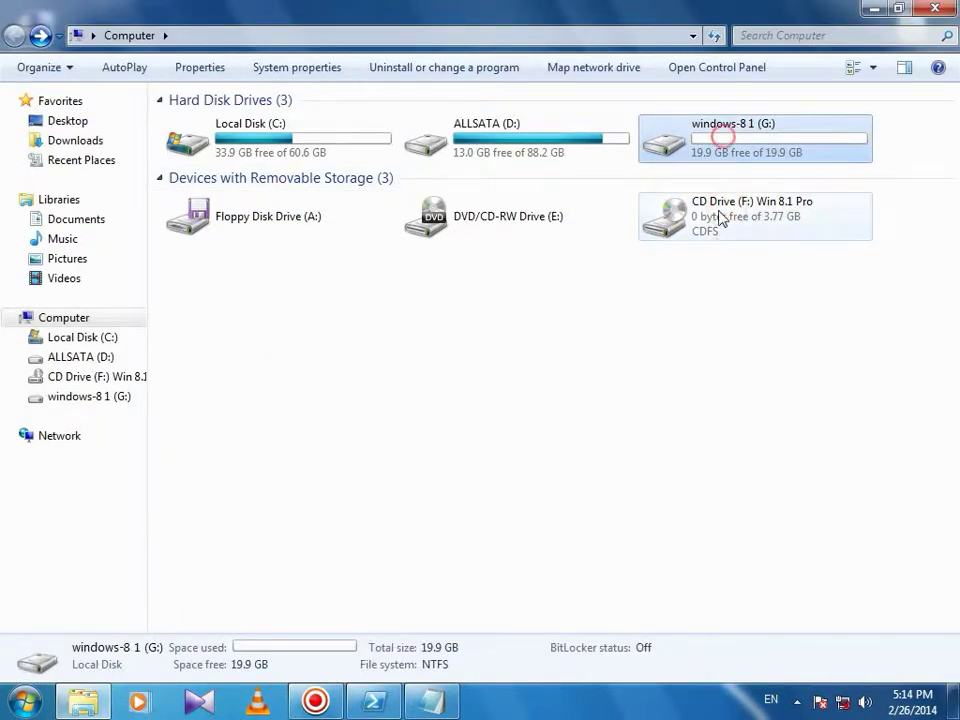
{"action": "left_click", "coordinate": [734, 149]}
{"action": "double_click", "coordinate": [734, 149]}
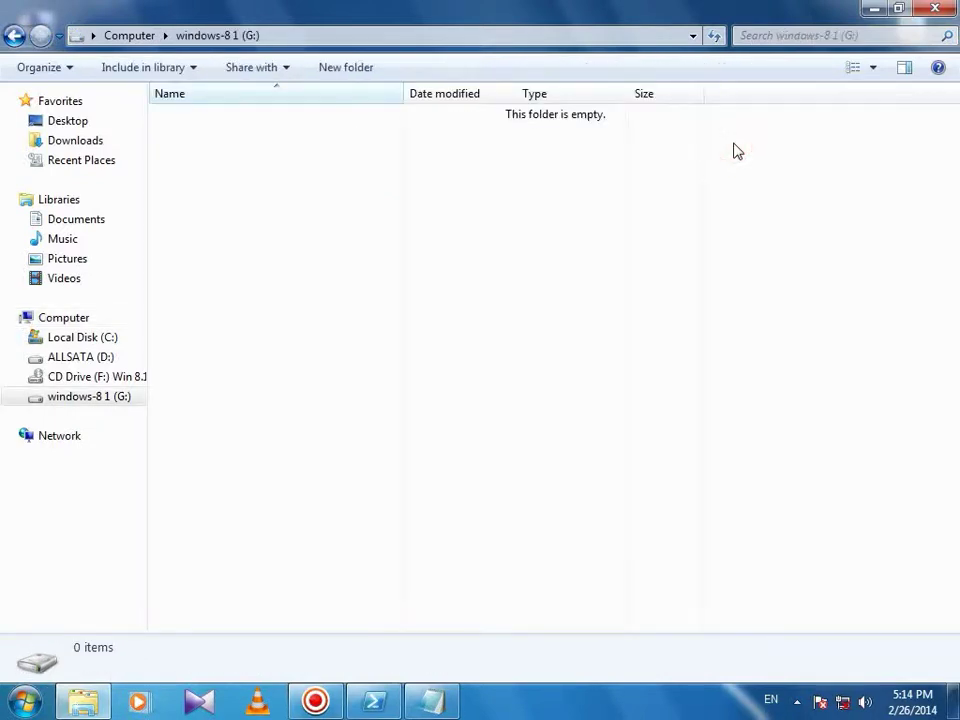
- Refresh the G: volume's file list to check which Windows folders are being written
{"action": "right_click", "coordinate": [488, 220]}
{"action": "left_click", "coordinate": [538, 294]}
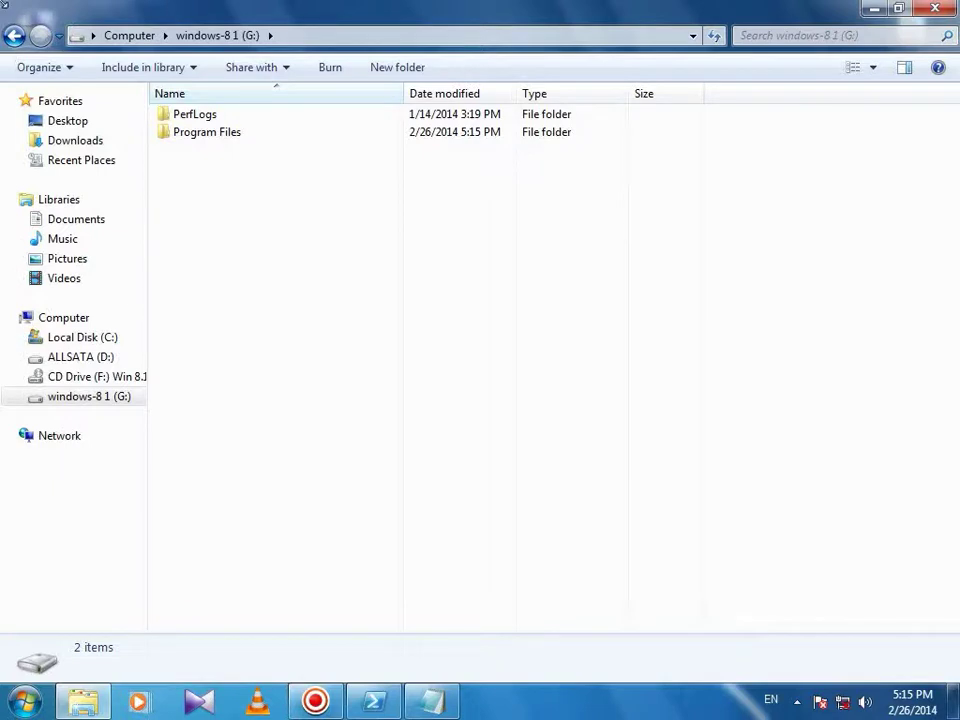
{"action": "left_click", "coordinate": [181, 137]}
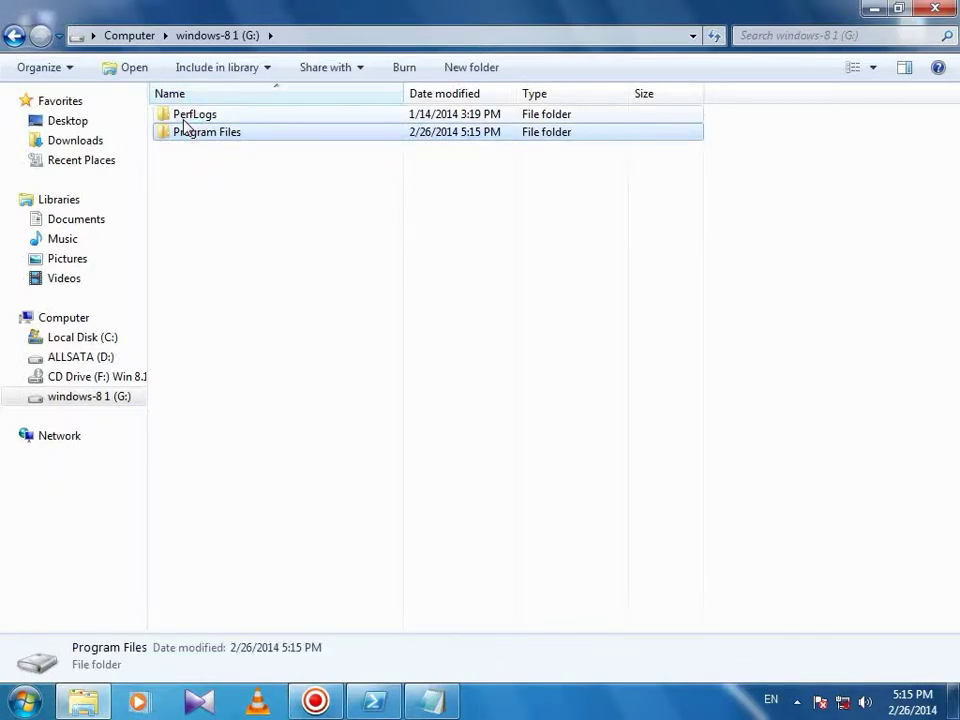
{"action": "right_click", "coordinate": [262, 202]}
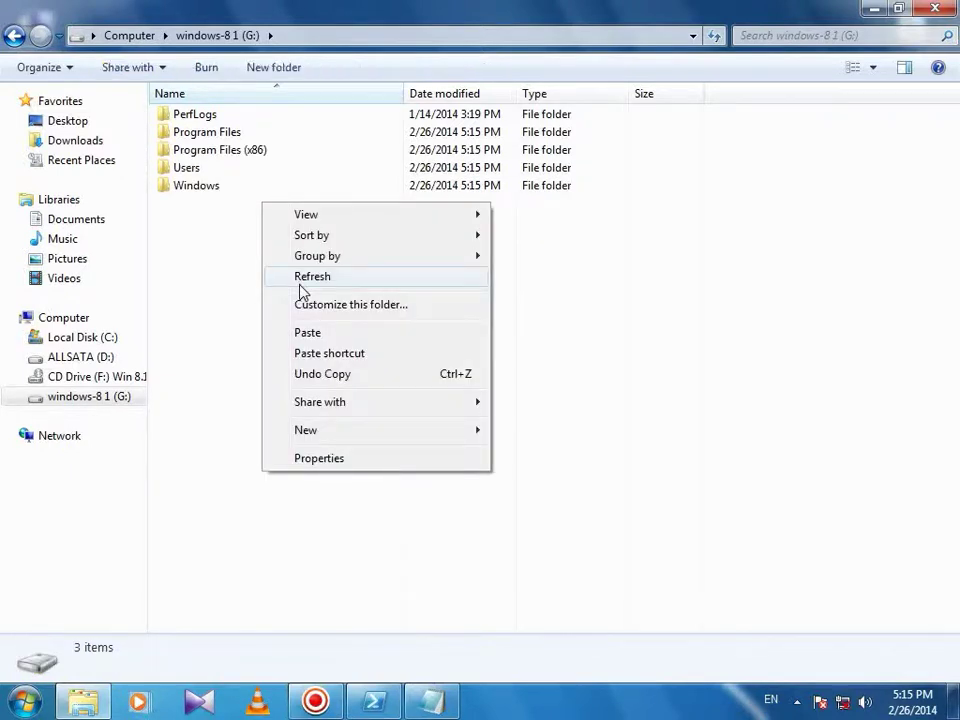
{"action": "left_click", "coordinate": [299, 280]}
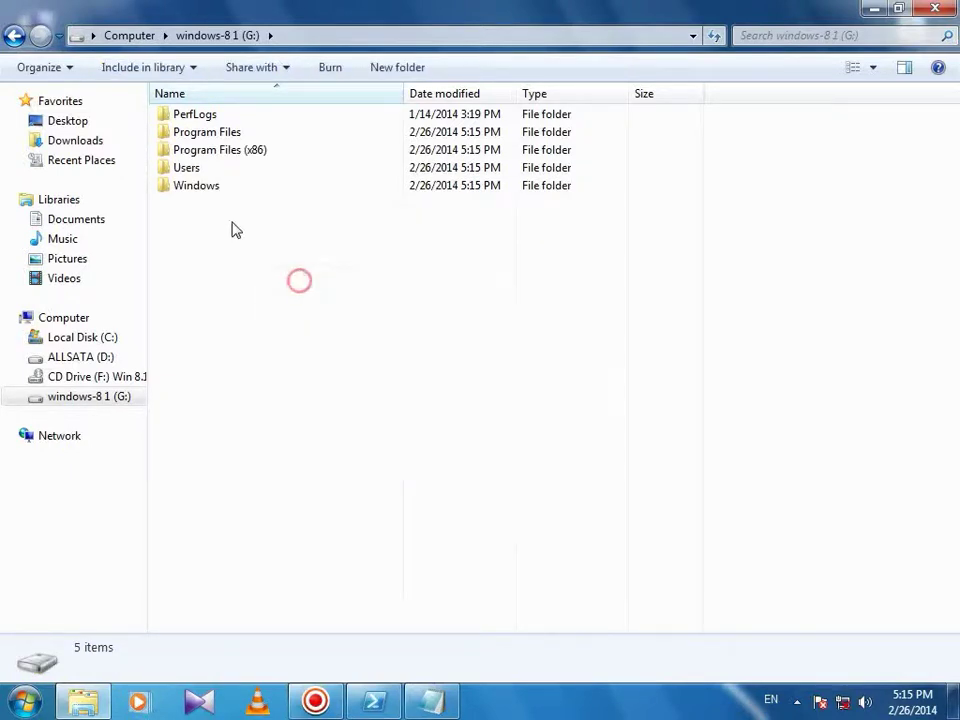
- Go back to Computer, refresh the drive list to check the free space on G:, and close the window
{"action": "left_click", "coordinate": [13, 35]}
{"action": "right_click", "coordinate": [651, 339]}
{"action": "left_click", "coordinate": [684, 413]}
{"action": "right_click", "coordinate": [651, 337]}
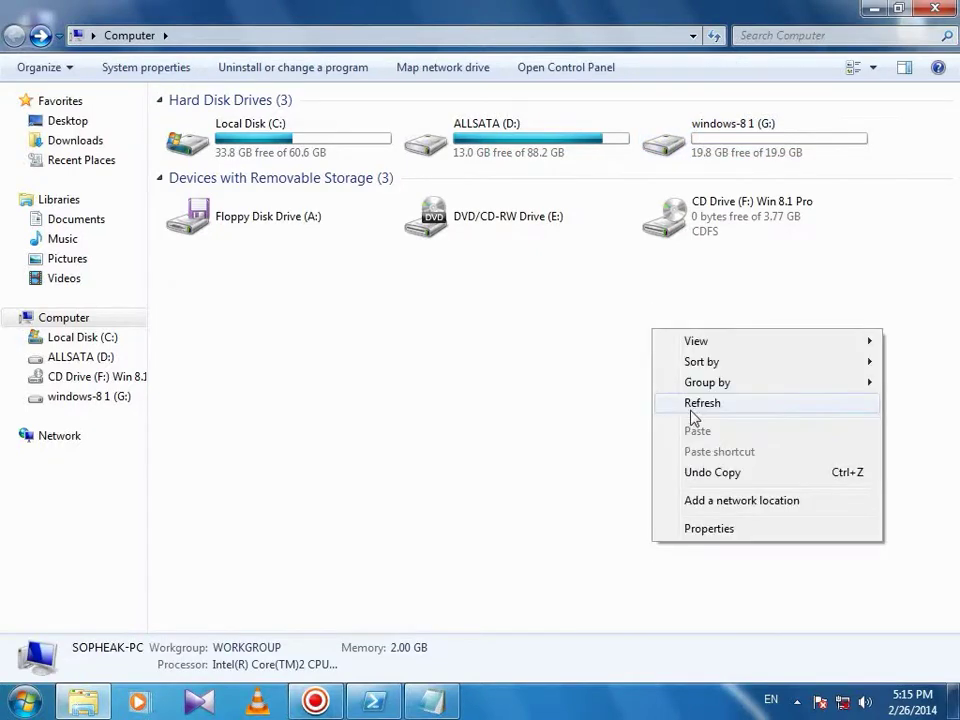
{"action": "left_click", "coordinate": [690, 410]}
{"action": "left_click", "coordinate": [933, 8]}
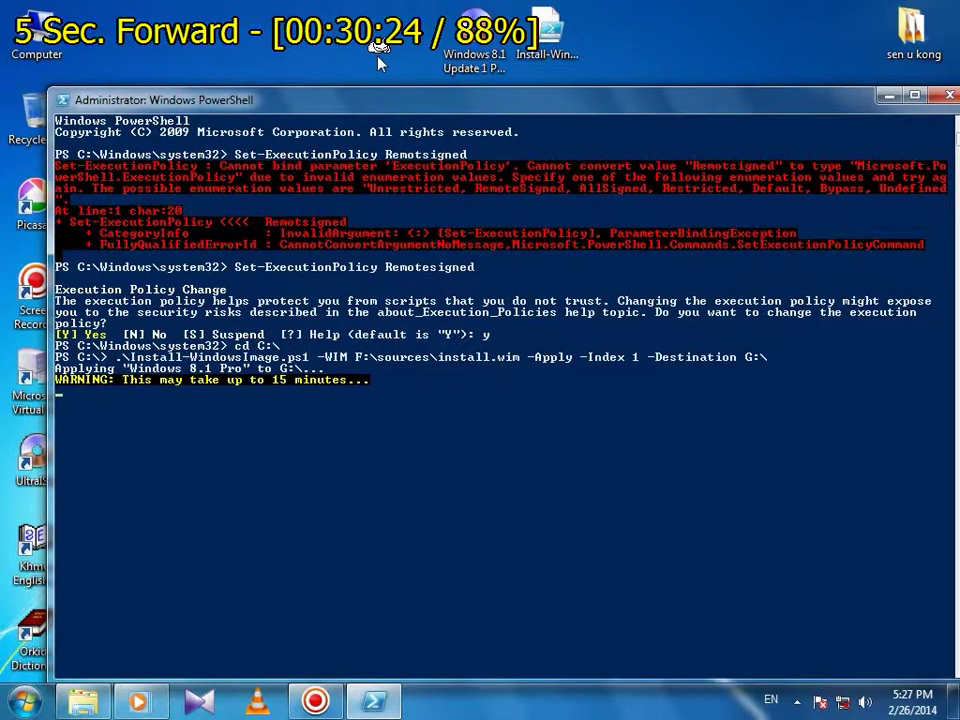
- Enter the command bcdboot.exe G:\Windows in PowerShell to set up booting from the virtual disk
{"action": "type", "text": "bcdboot.exe G:\\Windows"}
{"action": "key", "text": "Return"}
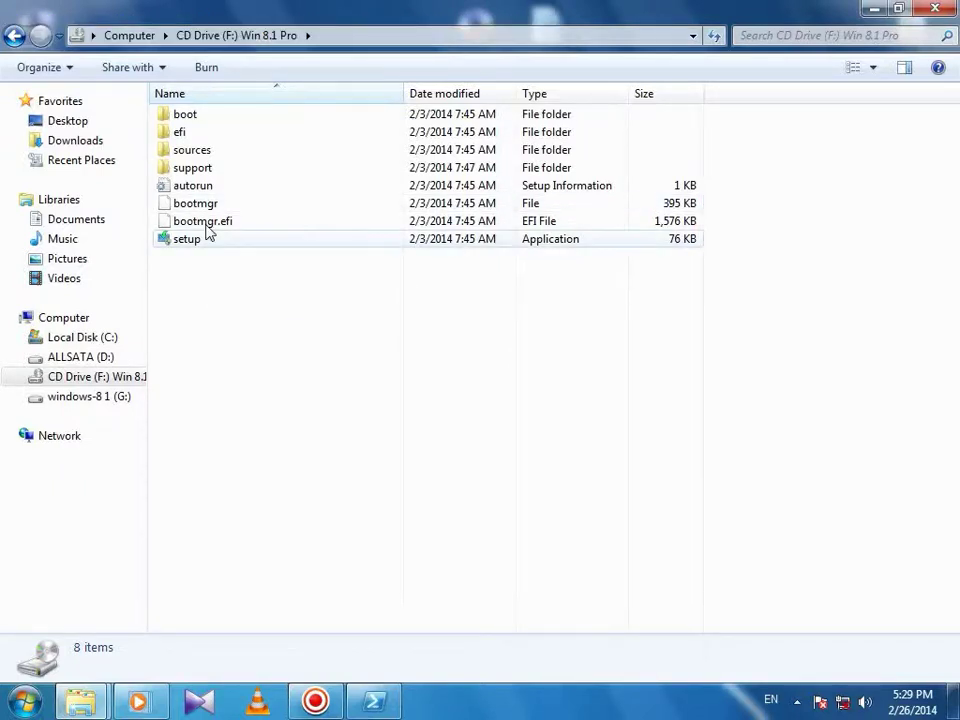
- Check the drive letter of the windows-8 1 volume in Computer, close the window and return to PowerShell
{"action": "left_click", "coordinate": [14, 37]}
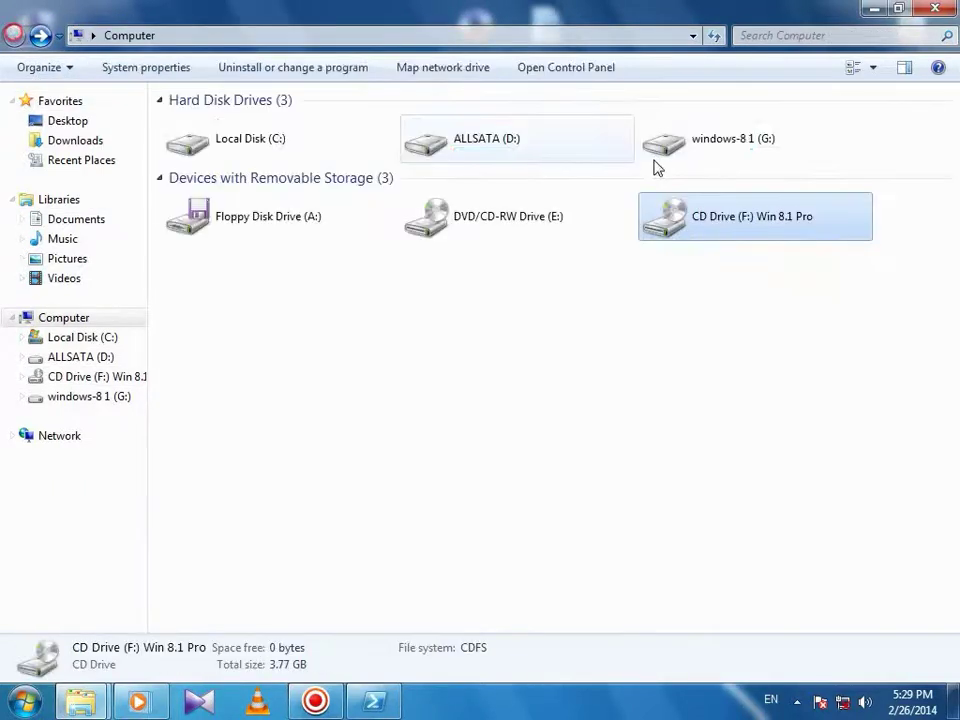
{"action": "left_click", "coordinate": [722, 150]}
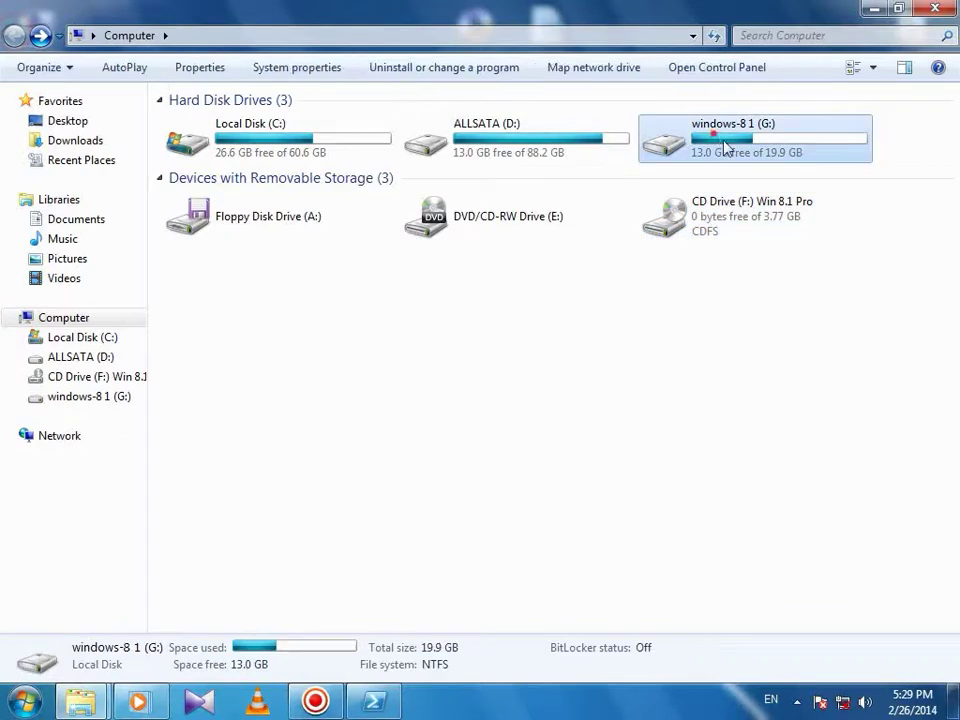
{"action": "left_click", "coordinate": [937, 8]}
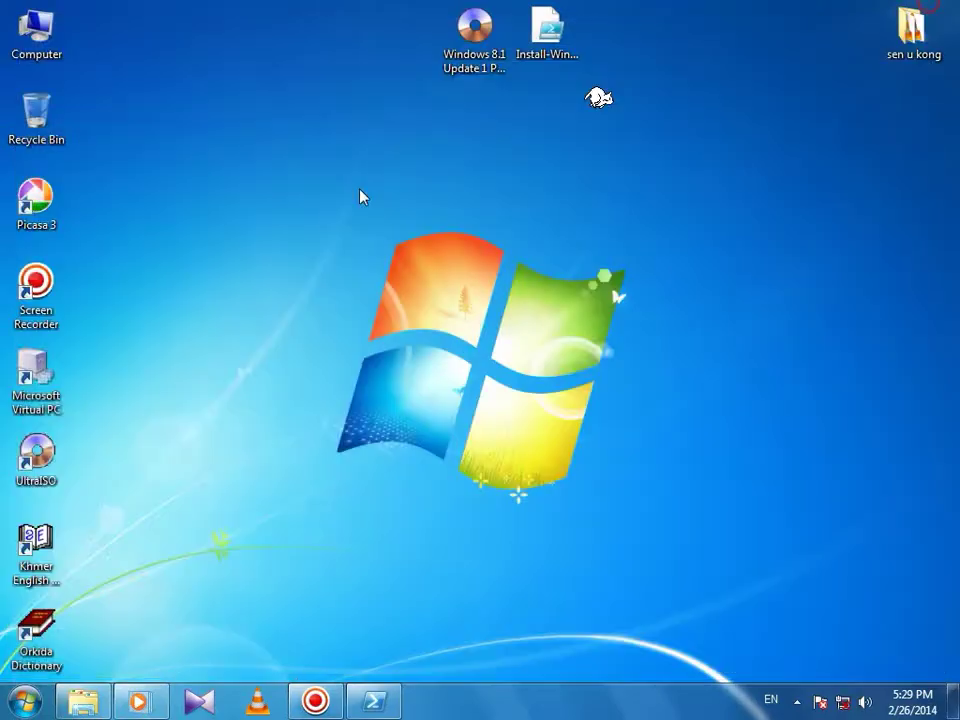
{"action": "left_click", "coordinate": [390, 701]}
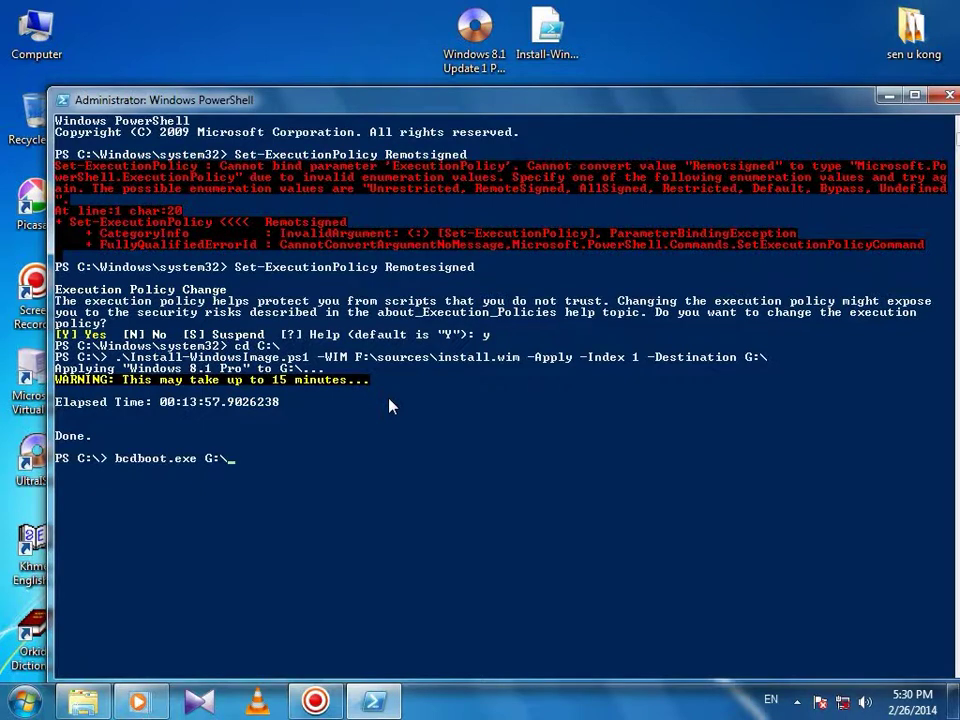
- Complete and run the command bcdboot.exe G:\Windows, close PowerShell and refresh the desktop
{"action": "type", "text": "indows"}
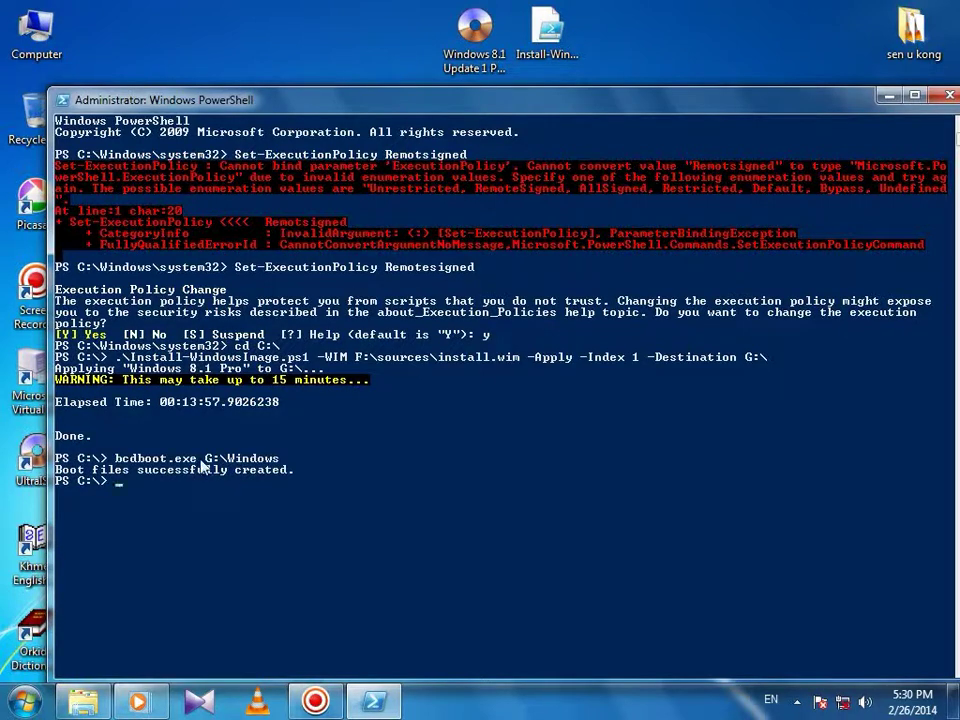
{"action": "left_click_drag", "start_coordinate": [458, 110], "coordinate": [450, 67]}
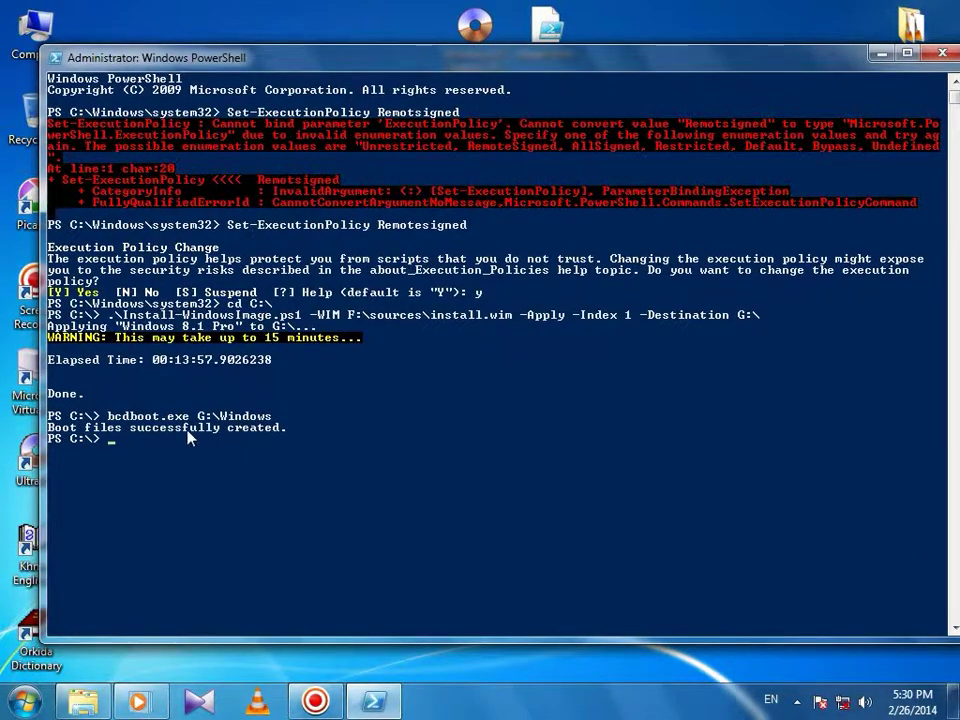
{"action": "left_click", "coordinate": [942, 53]}
{"action": "right_click", "coordinate": [424, 160]}
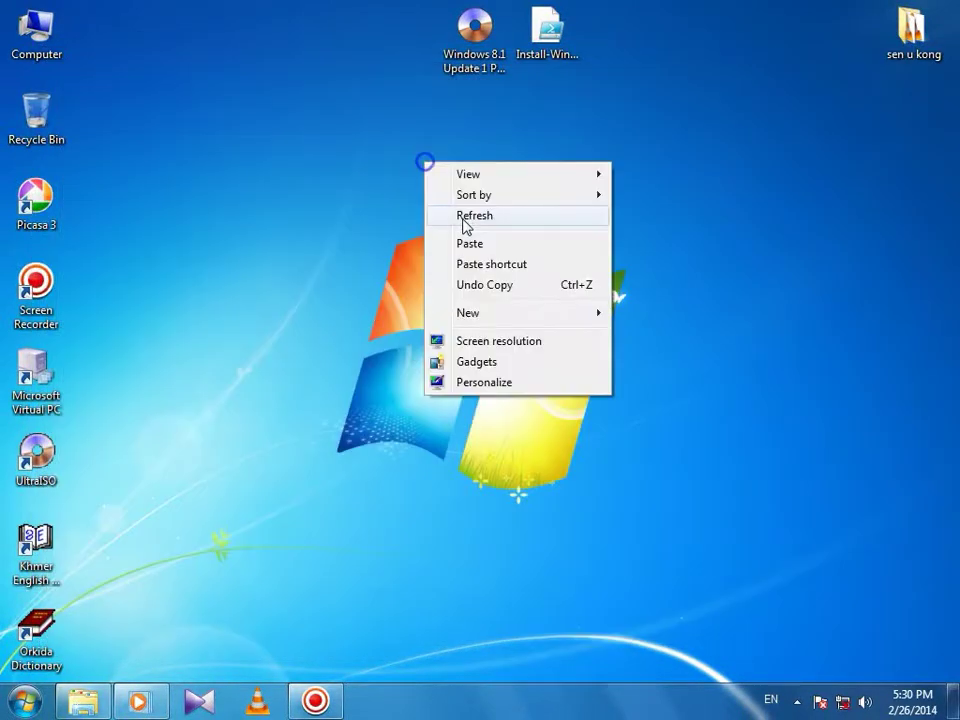
{"action": "left_click", "coordinate": [461, 216]}
- Inspect the folders on the windows-8 1 (G:) volume, go back to Computer, refresh the drive list and close the window
{"action": "key", "text": "super+e"}
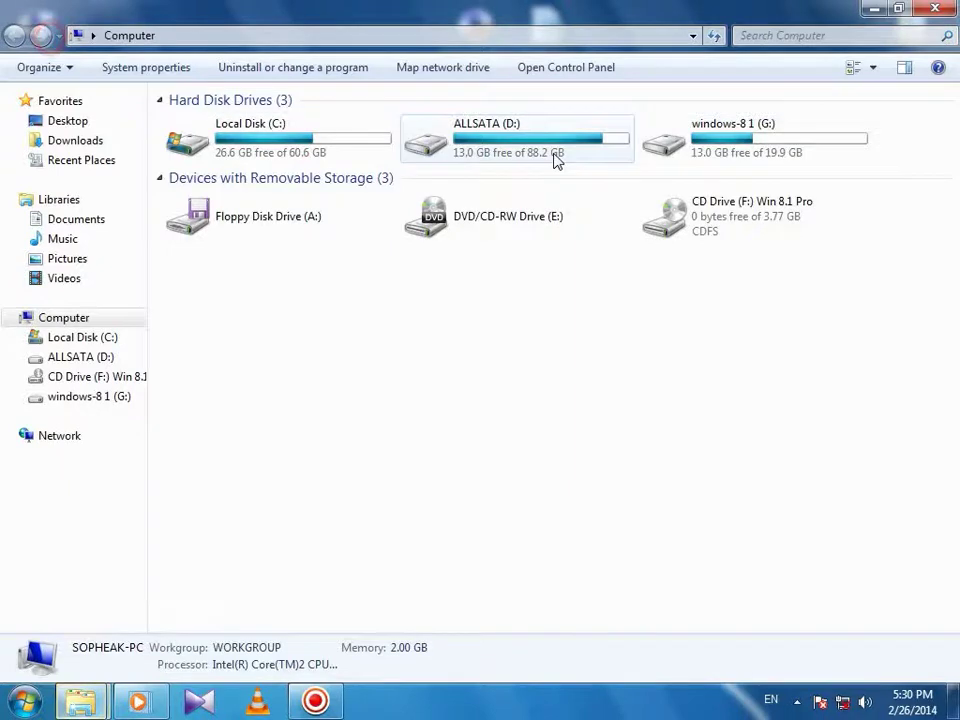
{"action": "double_click", "coordinate": [729, 136]}
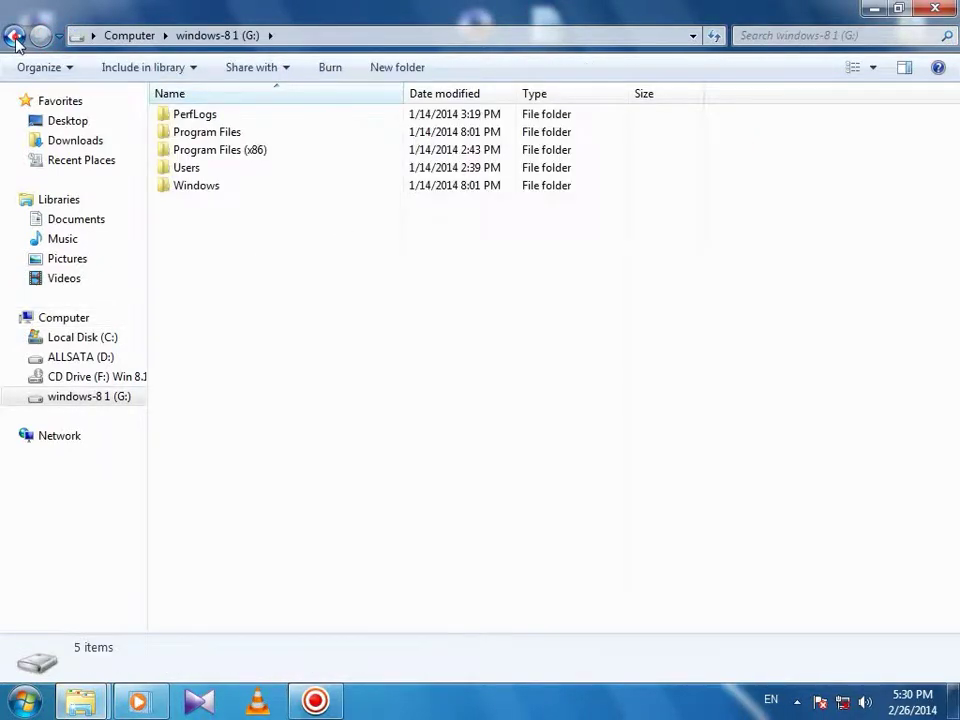
{"action": "left_click", "coordinate": [14, 37]}
{"action": "right_click", "coordinate": [690, 343]}
{"action": "left_click", "coordinate": [712, 419]}
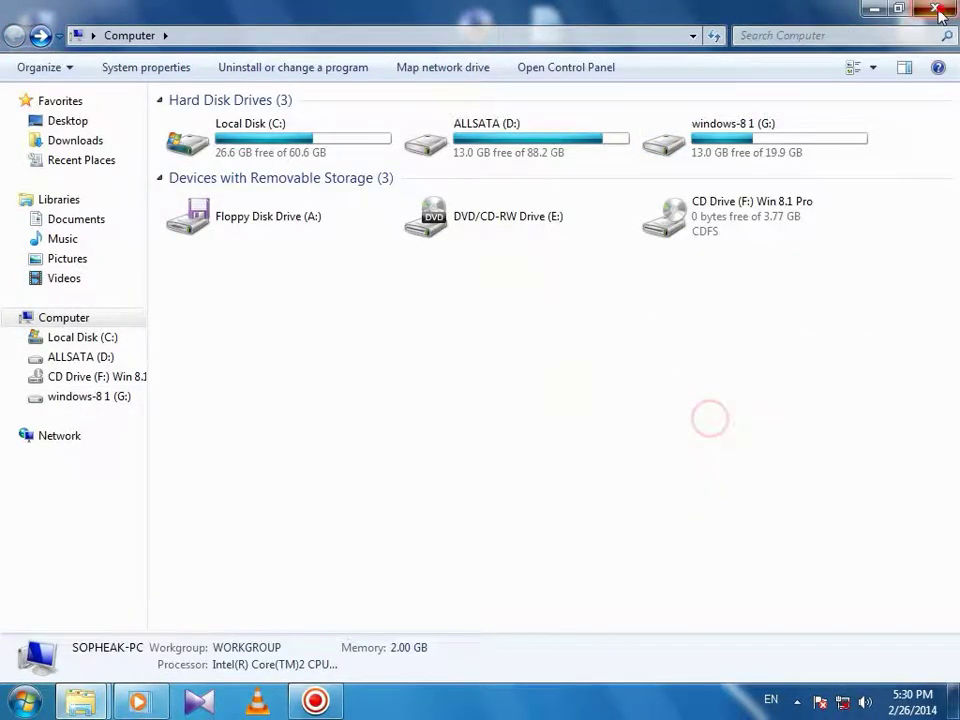
{"action": "left_click", "coordinate": [935, 8]}
- Look up the Restart option among the shutdown choices and dismiss them without restarting
{"action": "left_click", "coordinate": [28, 702]}
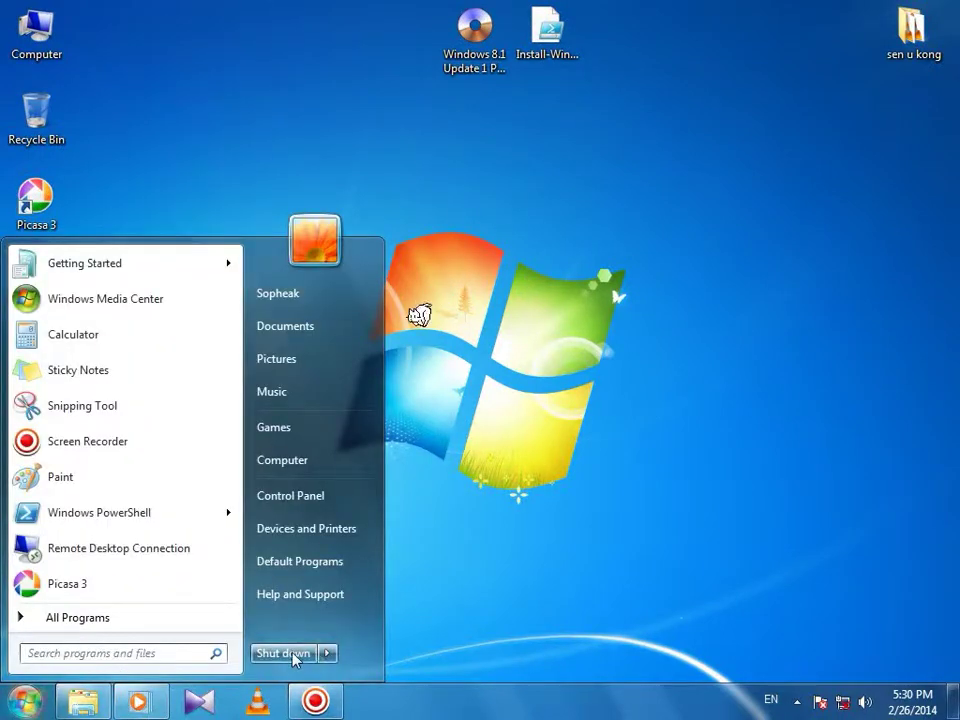
{"action": "left_click", "coordinate": [327, 653]}
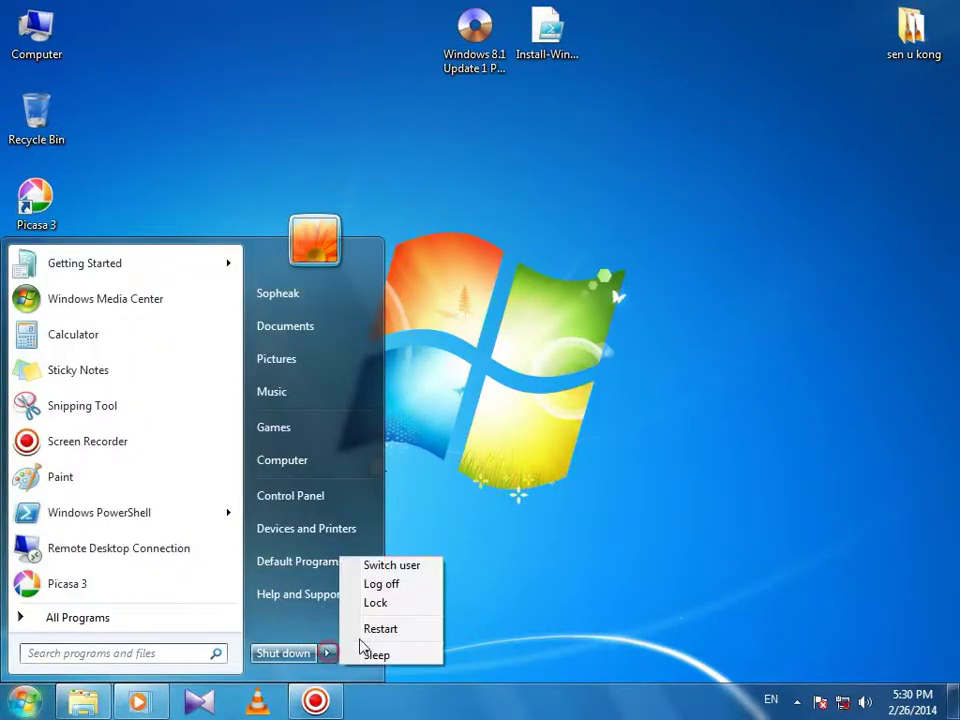
{"action": "left_click", "coordinate": [499, 606]}
{"action": "right_click", "coordinate": [270, 105]}
{"action": "left_click", "coordinate": [298, 160]}
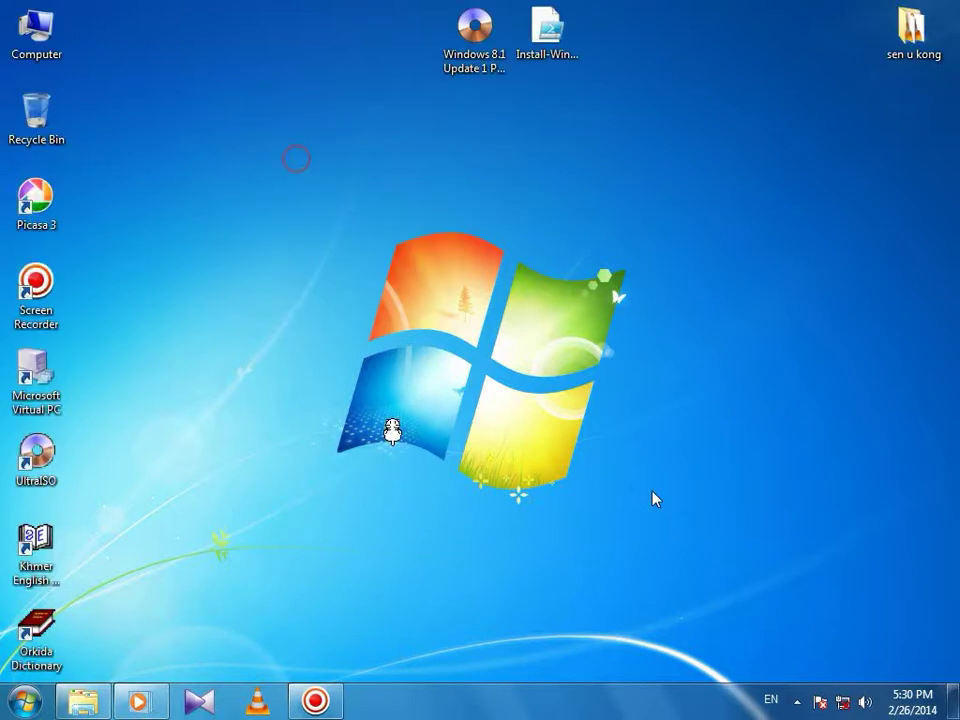
{"action": "right_click", "coordinate": [288, 163]}
{"action": "left_click", "coordinate": [318, 214]}
{"action": "right_click", "coordinate": [324, 118]}
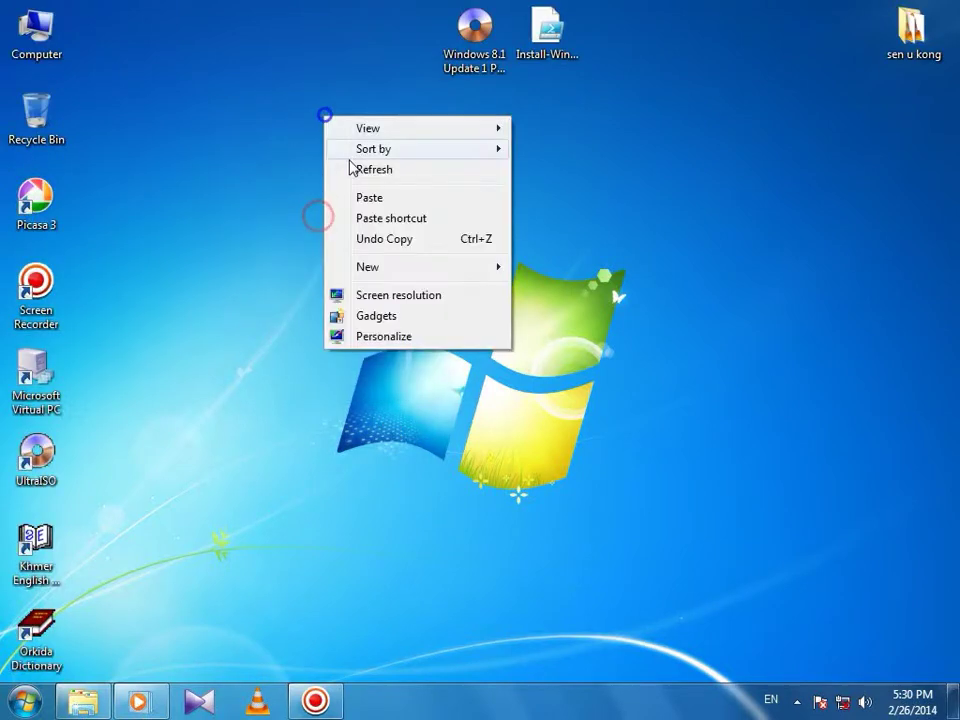
{"action": "left_click", "coordinate": [356, 171]}
{"action": "right_click", "coordinate": [327, 130]}
{"action": "left_click", "coordinate": [352, 182]}
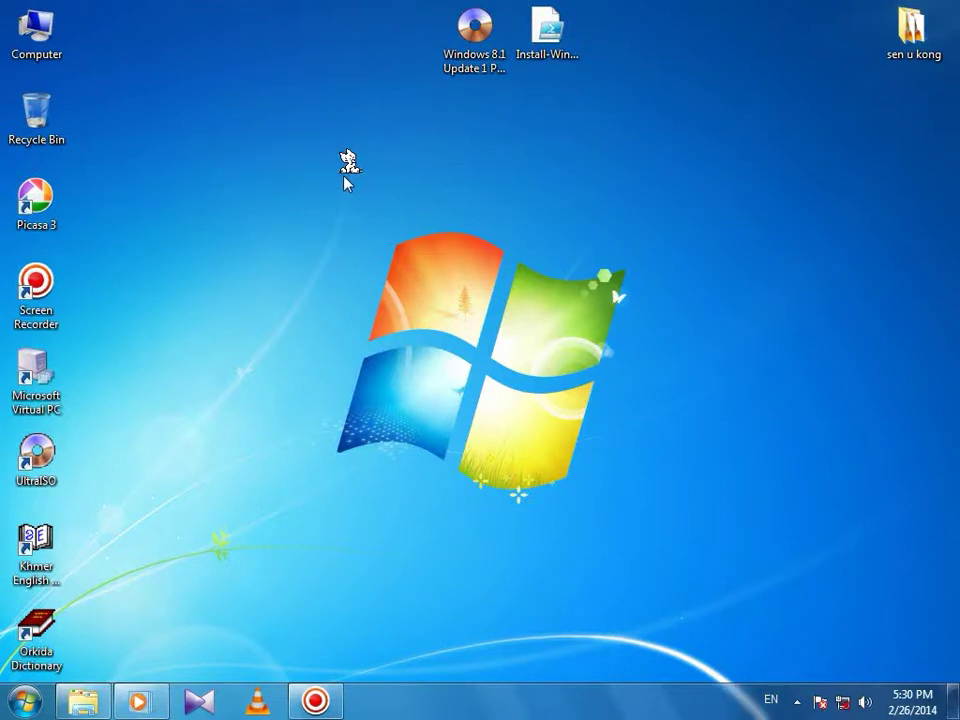
{"action": "right_click", "coordinate": [345, 175]}
{"action": "left_click", "coordinate": [383, 228]}
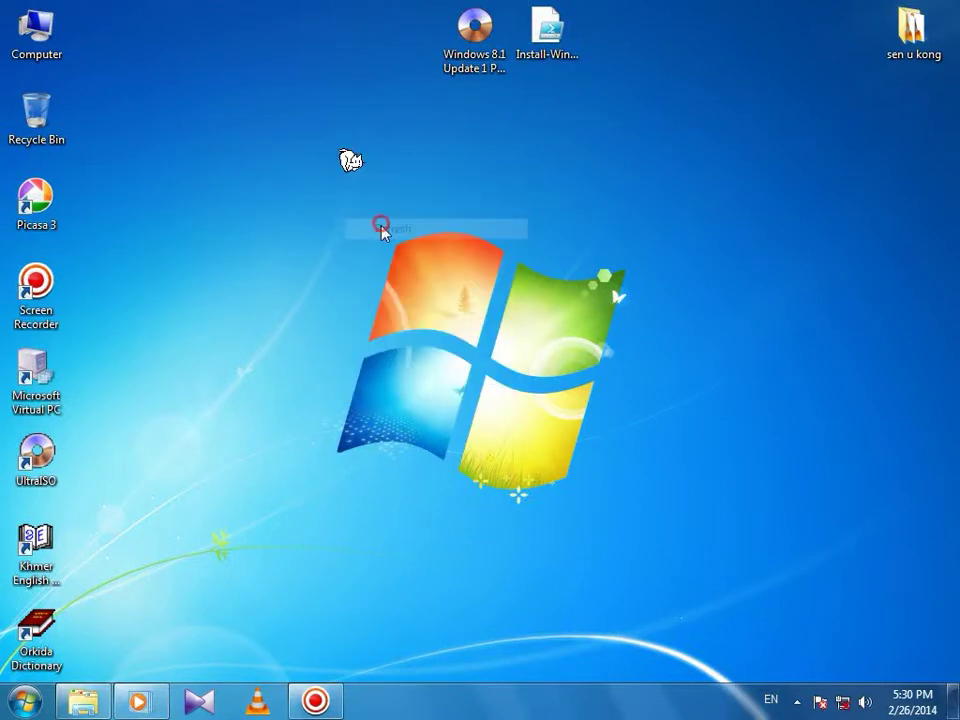